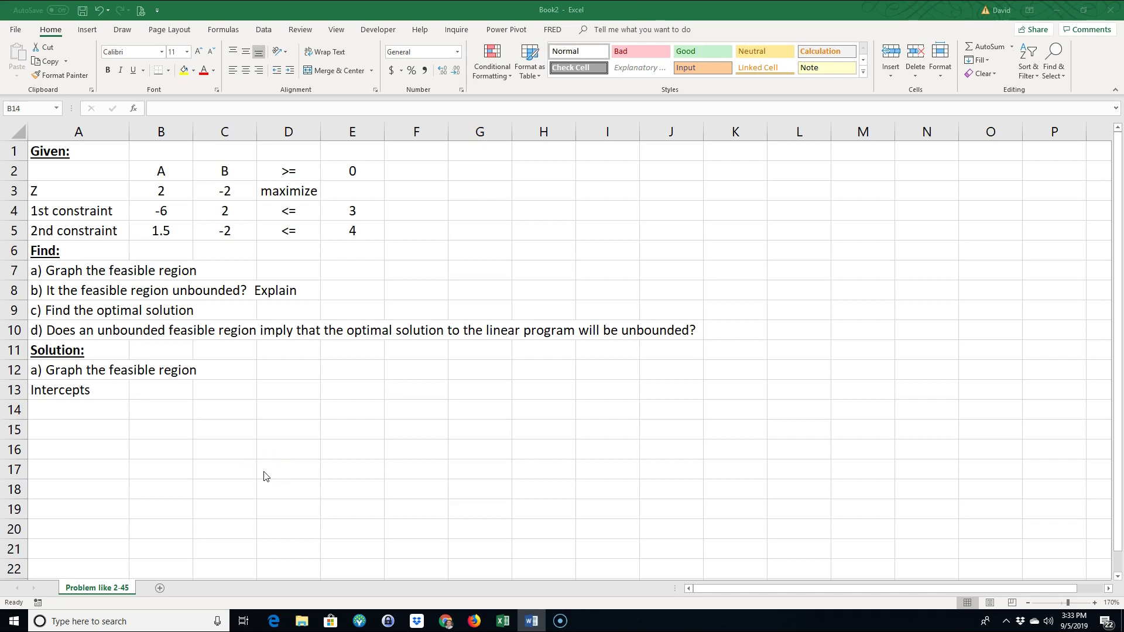
Type the headings A and B in B13:C13 of the Intercepts table
click(267, 453)
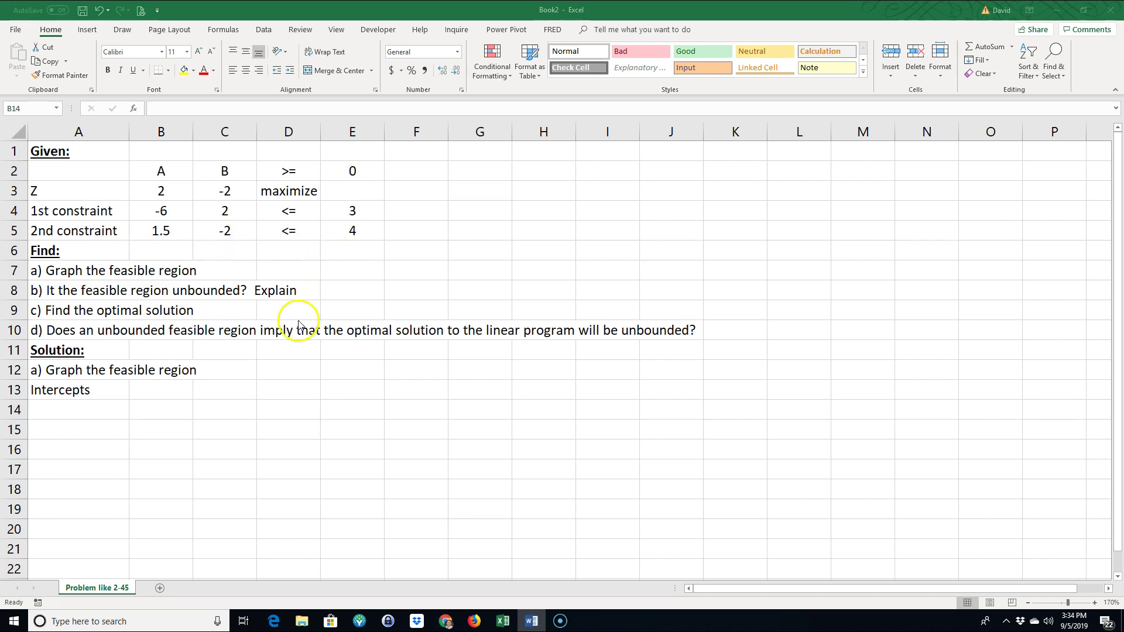
click(150, 403)
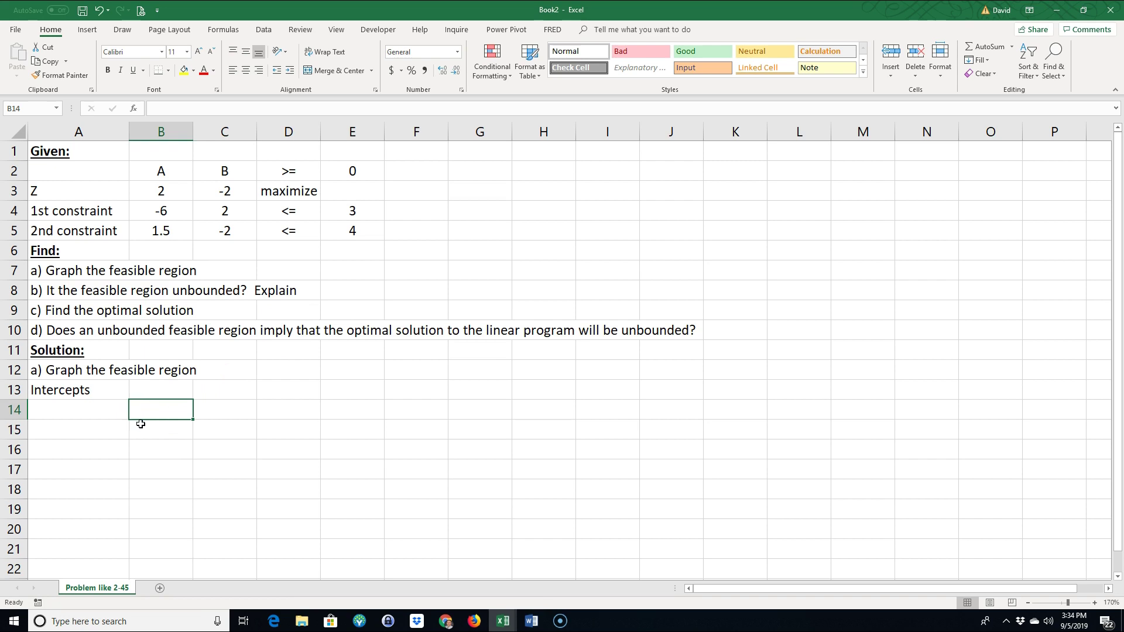
key(Up)
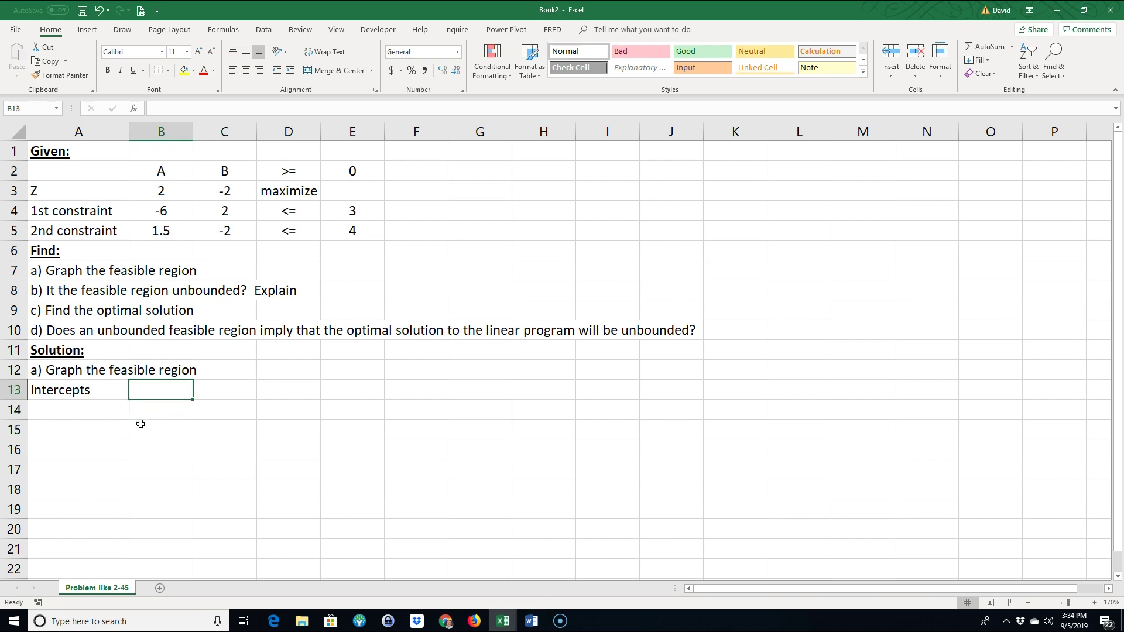
text(A)
key(Tab)
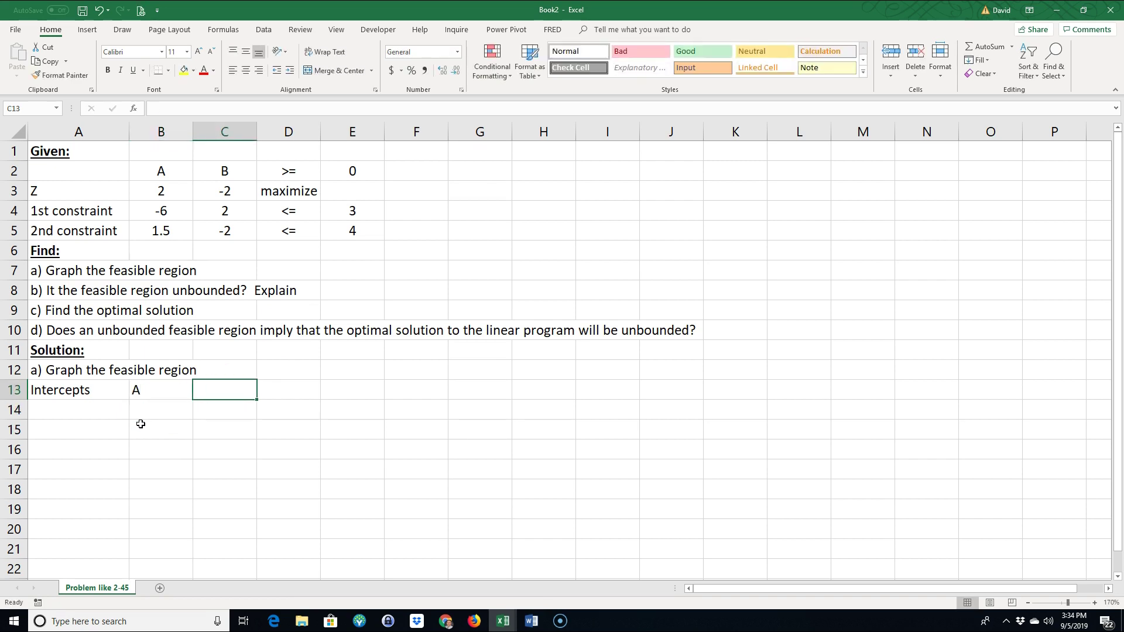
text(B)
key(Return)
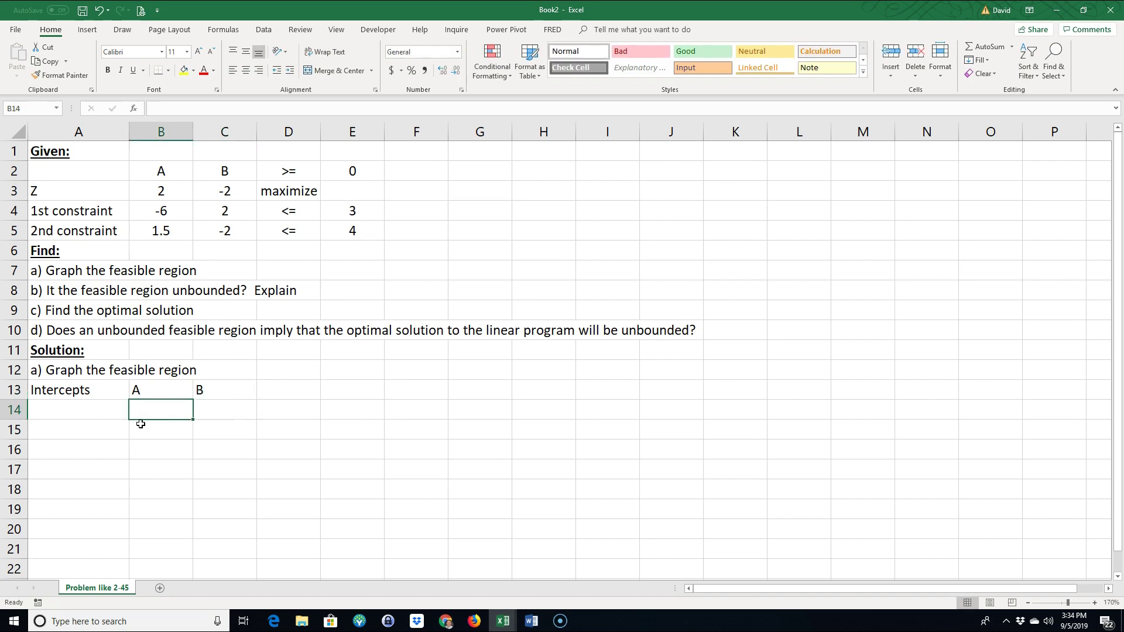
Enter the first intercept point: 0 for A and =E4/C4 (1.5) for B
text(0)
key(Tab)
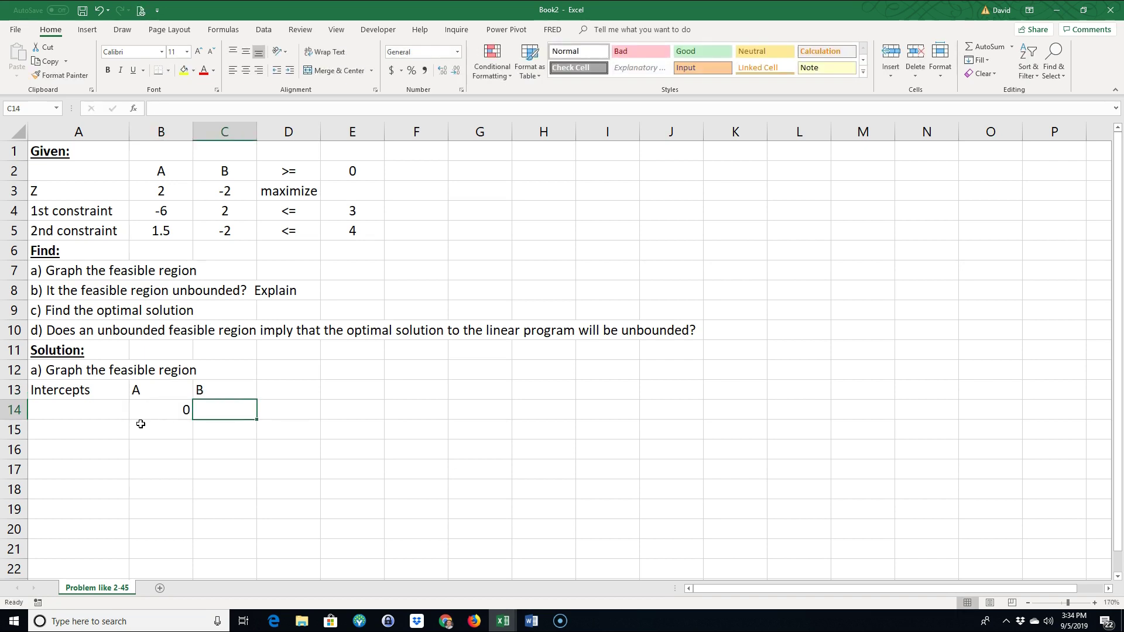
text(=)
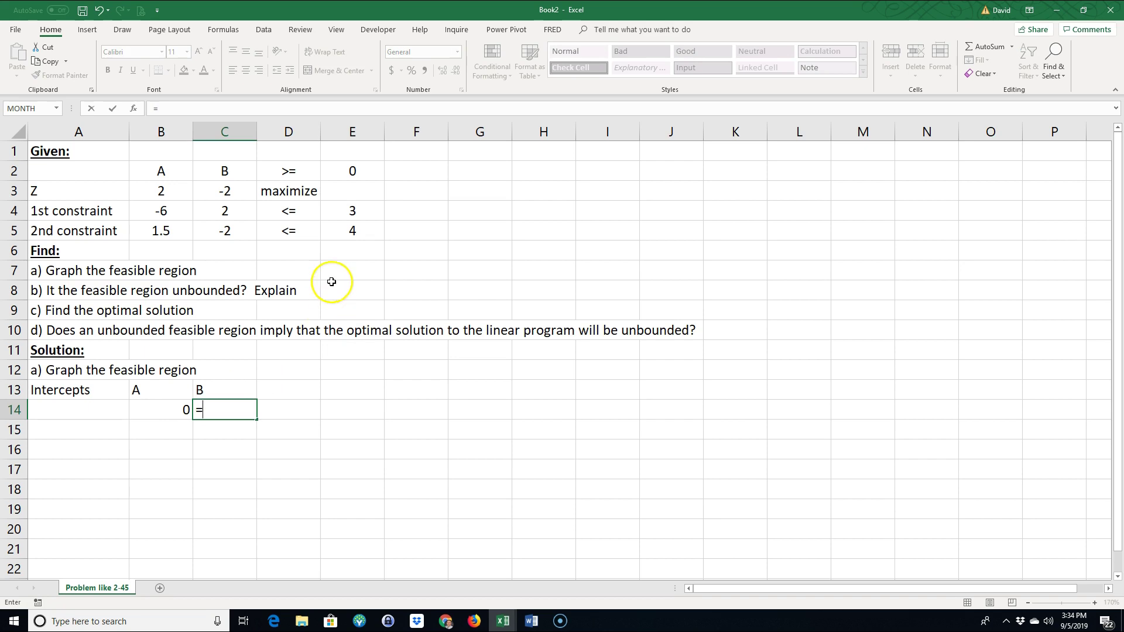
click(348, 212)
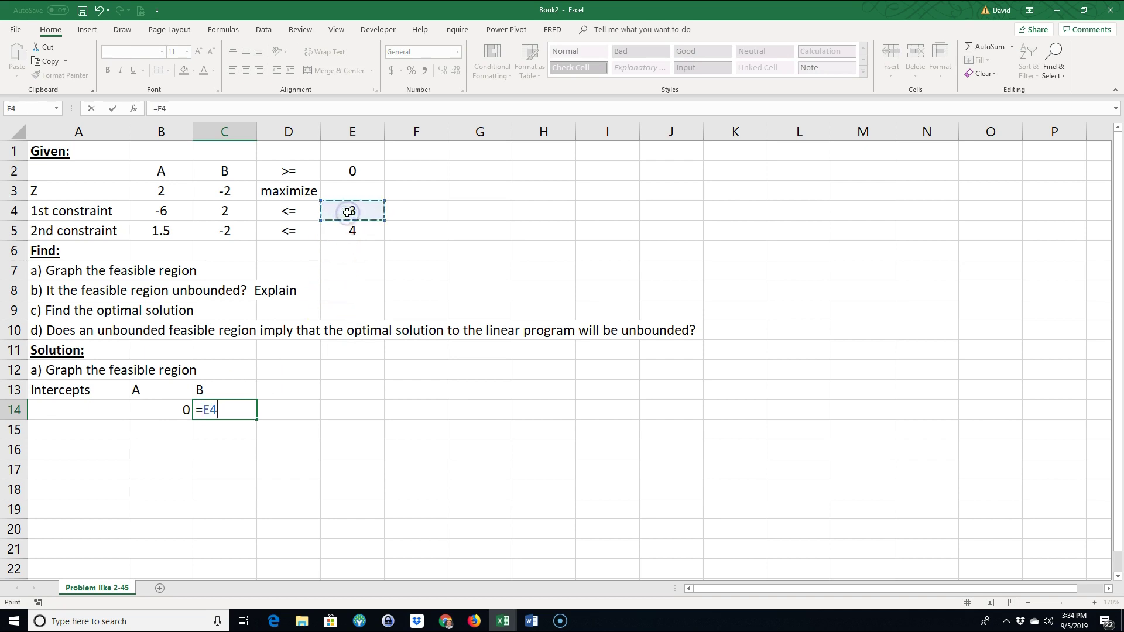
text(/)
click(209, 209)
key(Return)
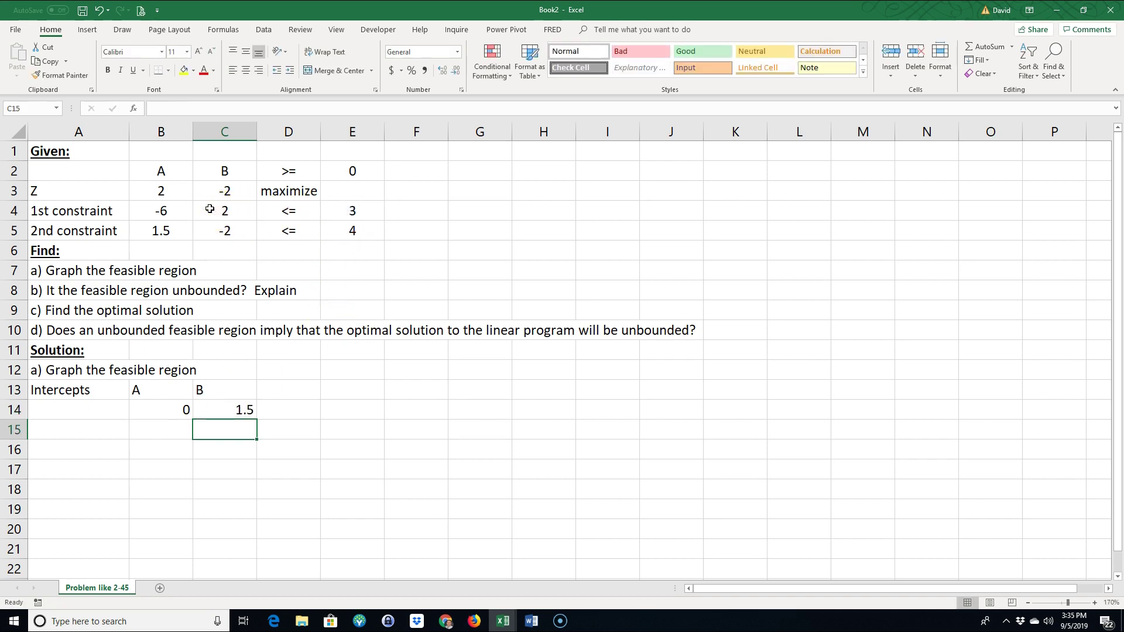
Link A14 to the 1st constraint's label with =A4
click(52, 411)
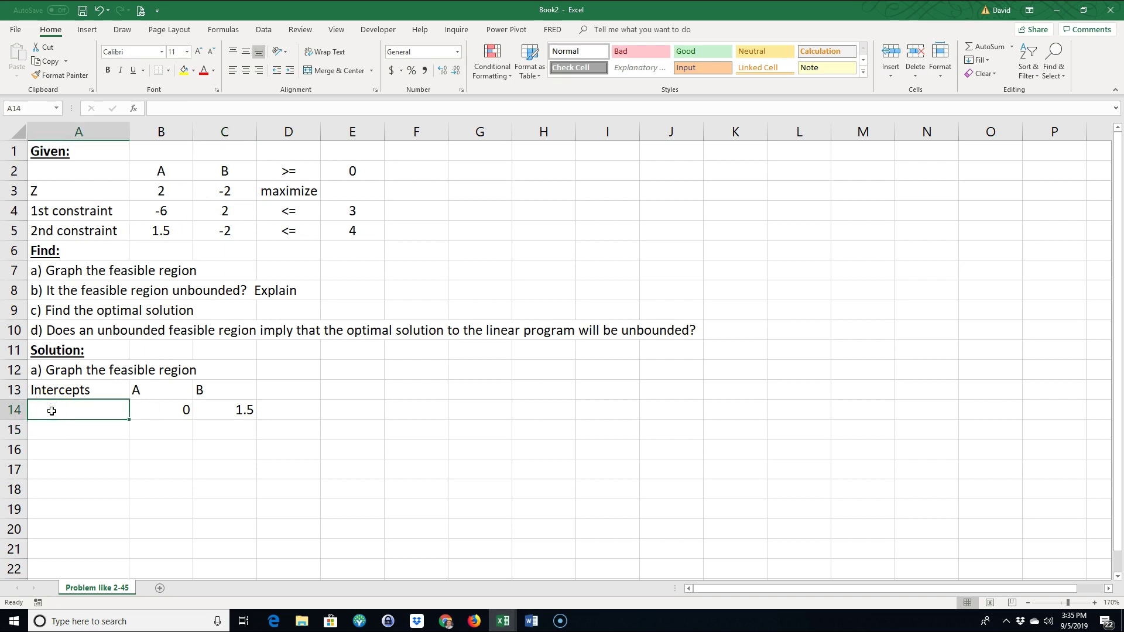
text(=)
click(71, 216)
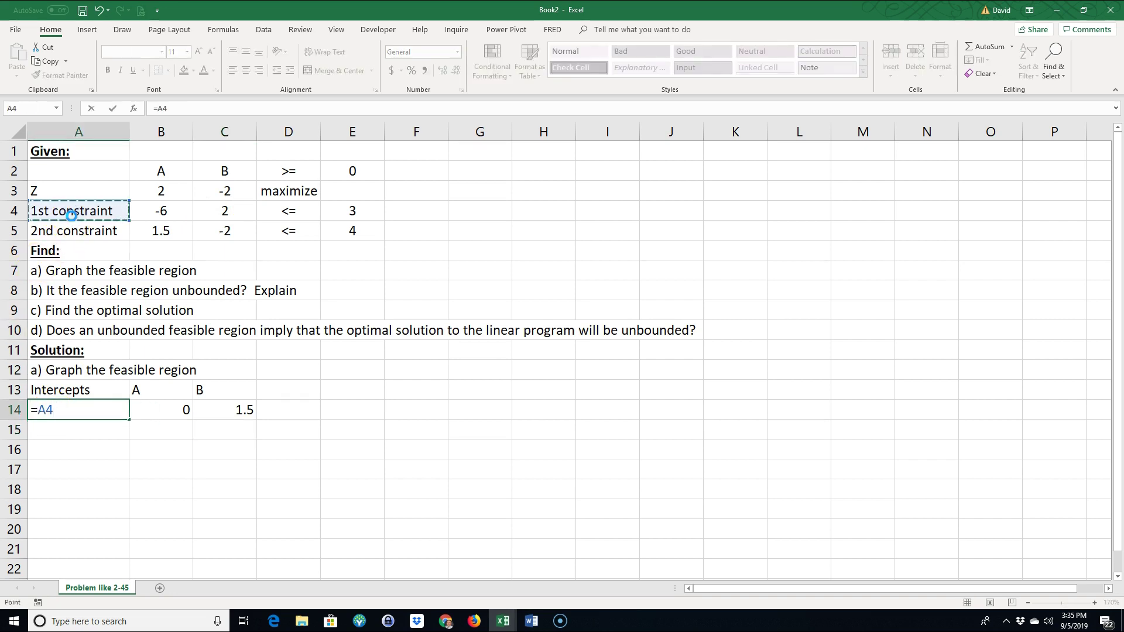
key(Return)
Enter the second point: 0 in C15 and =E4/B4 (-0.5) in B15
click(209, 429)
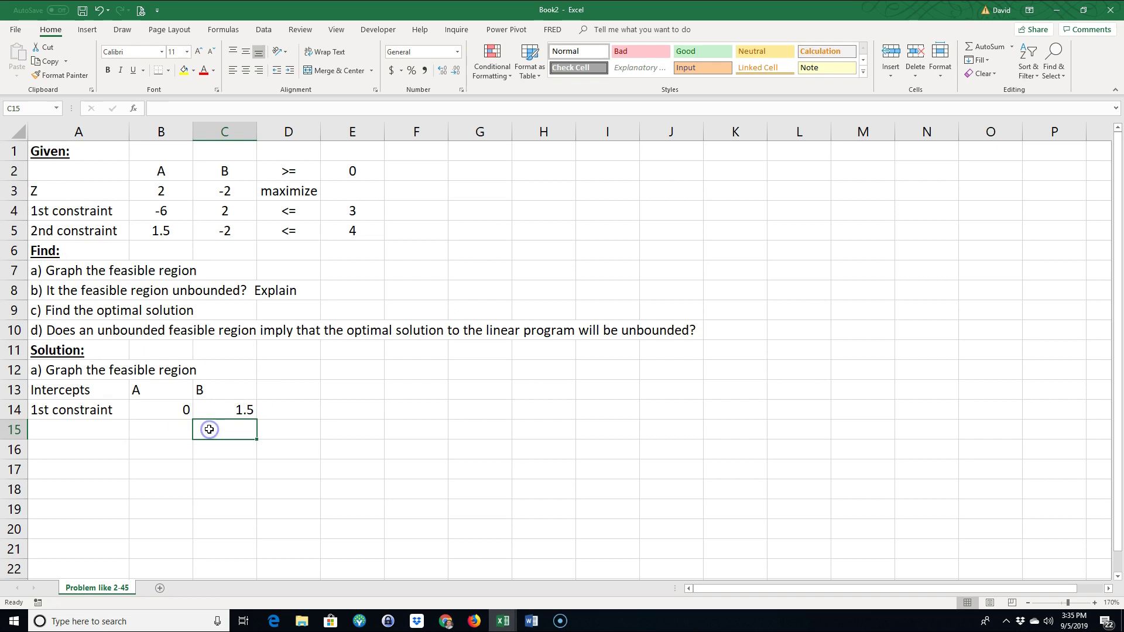
text(0)
click(150, 427)
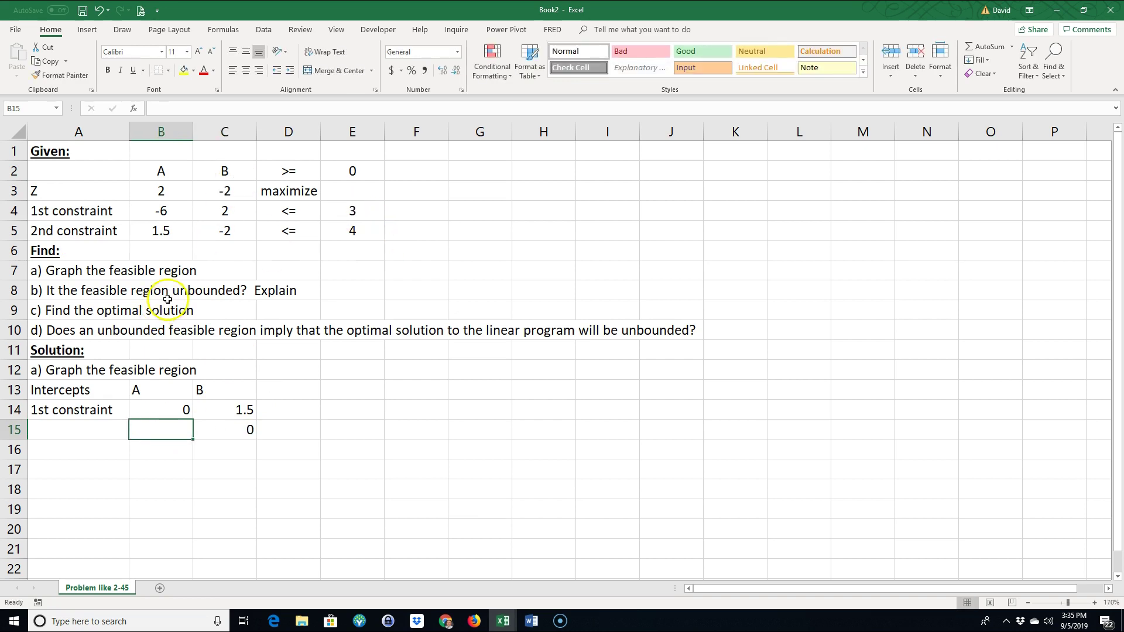
text(=)
click(336, 214)
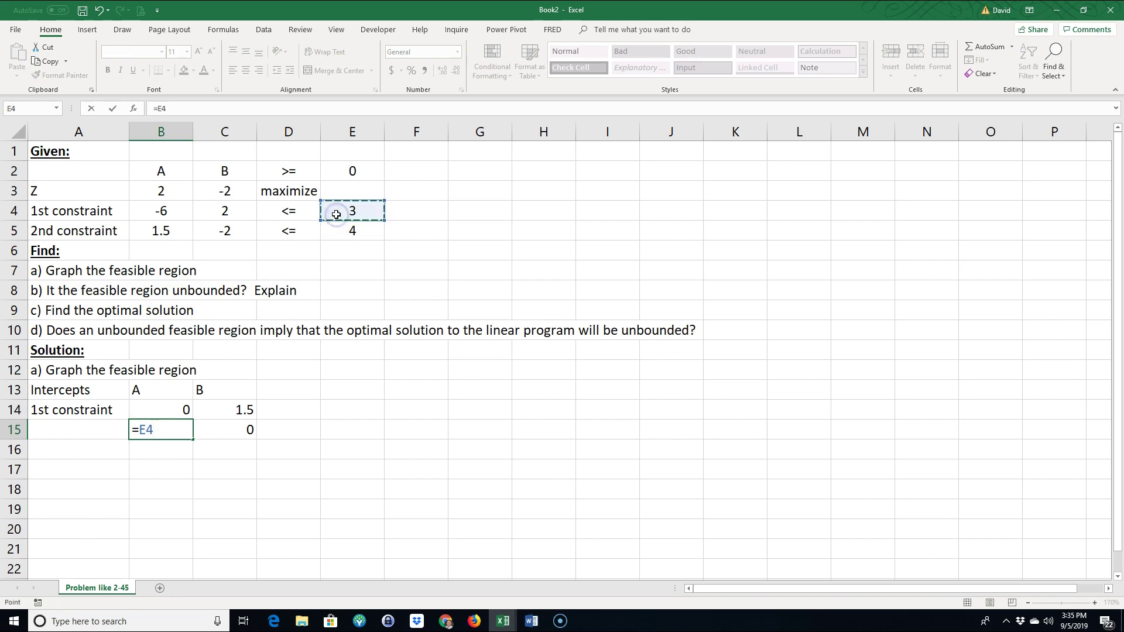
text(/)
click(174, 213)
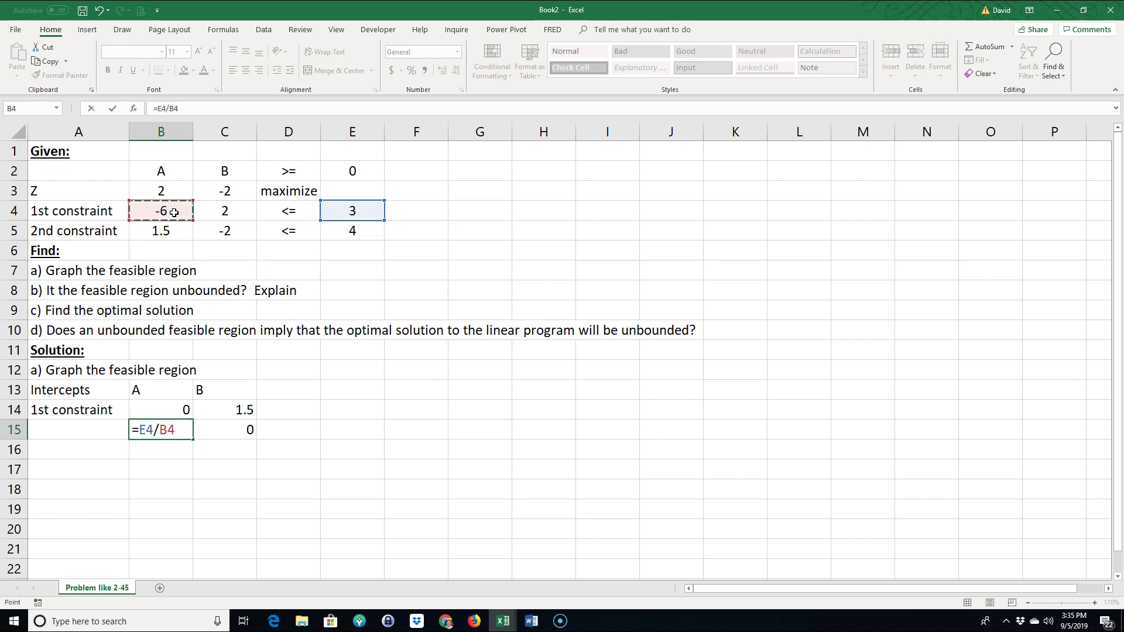
key(Return)
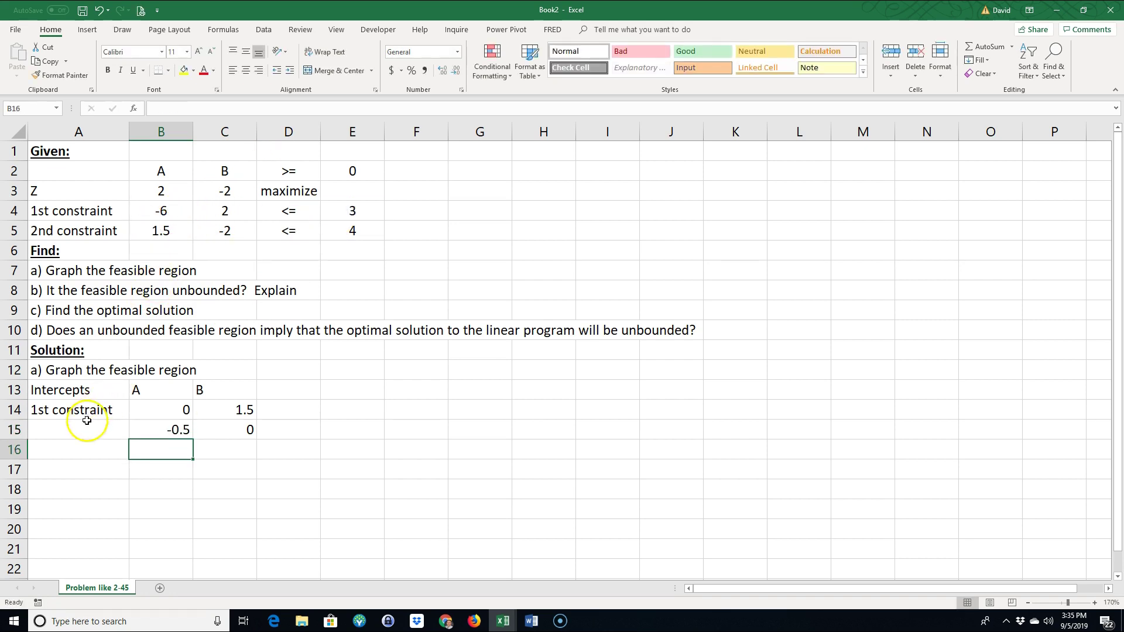
Link A16 to the 2nd constraint's label with a formula
click(77, 455)
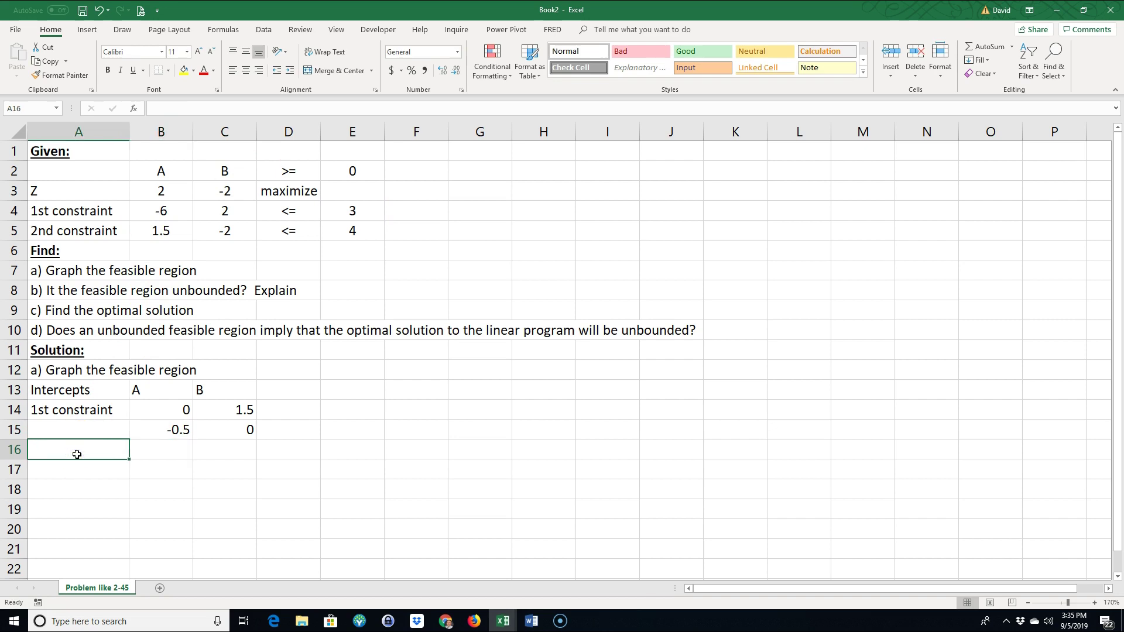
text(=)
click(84, 224)
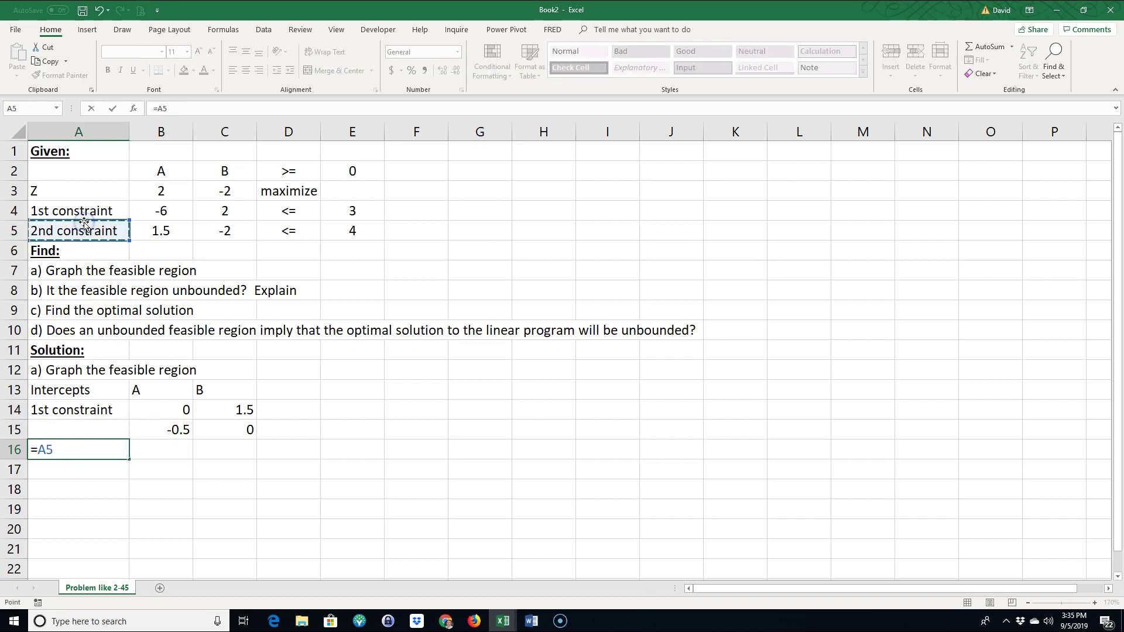
key(Return)
Enter the 2nd constraint's B intercept: 0 in B16 and right-hand side ÷ B coefficient (-2) in C16
click(172, 445)
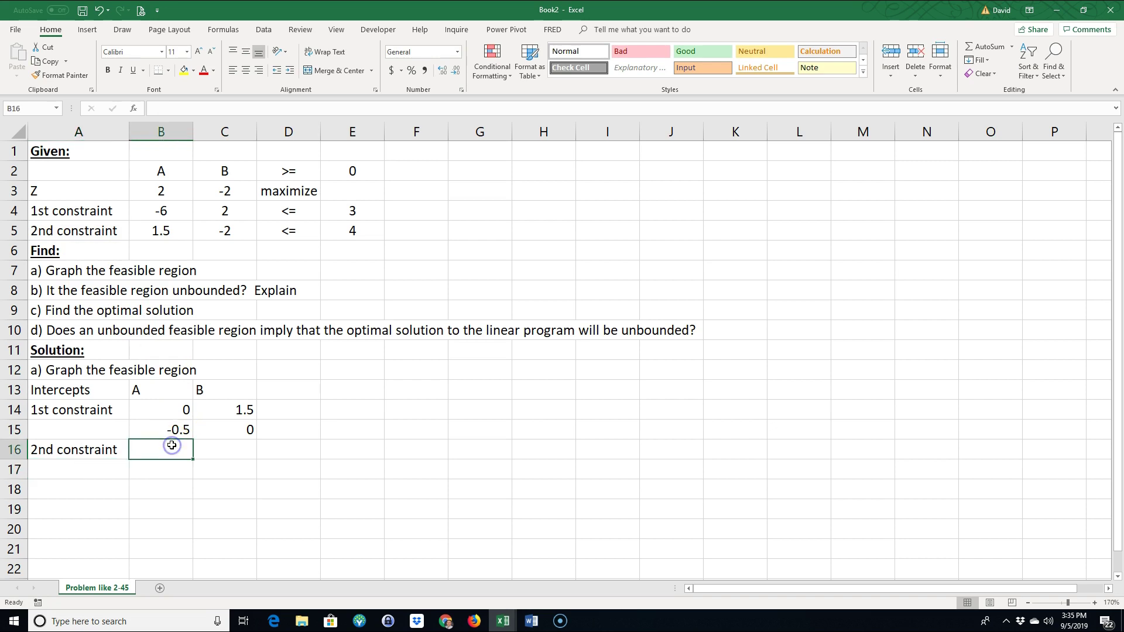
text(0)
click(231, 446)
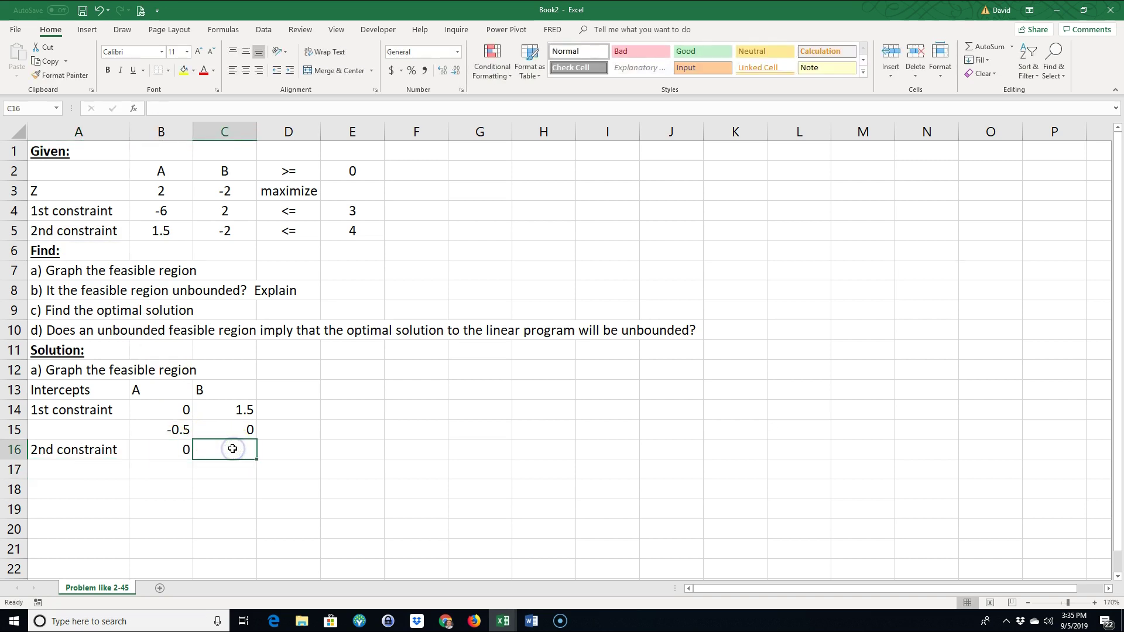
text(=)
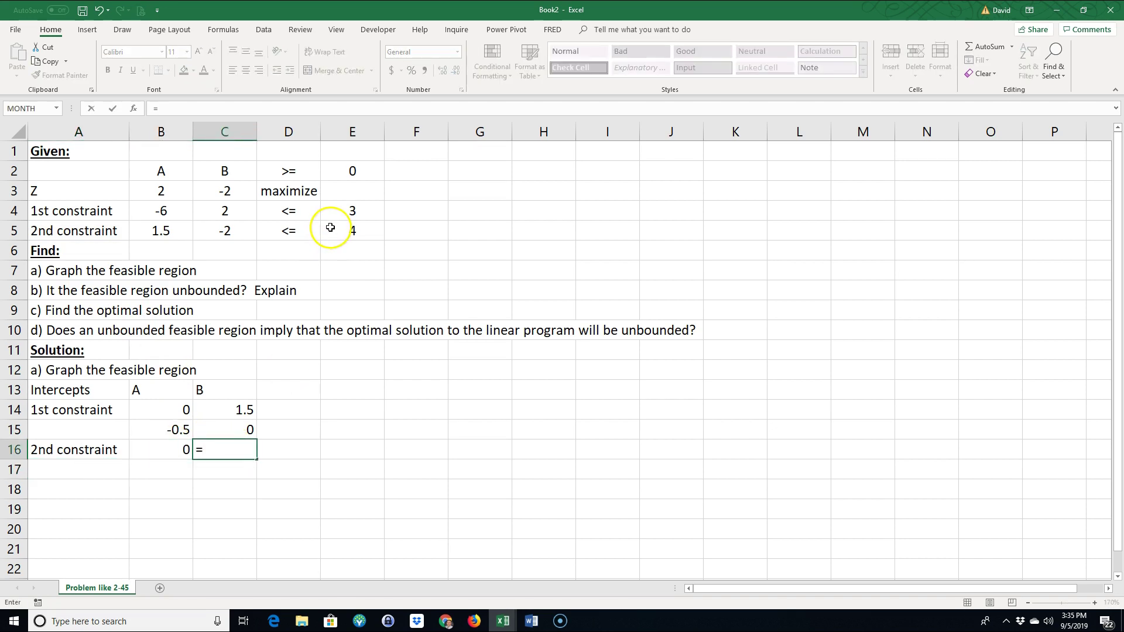
click(330, 227)
text(/)
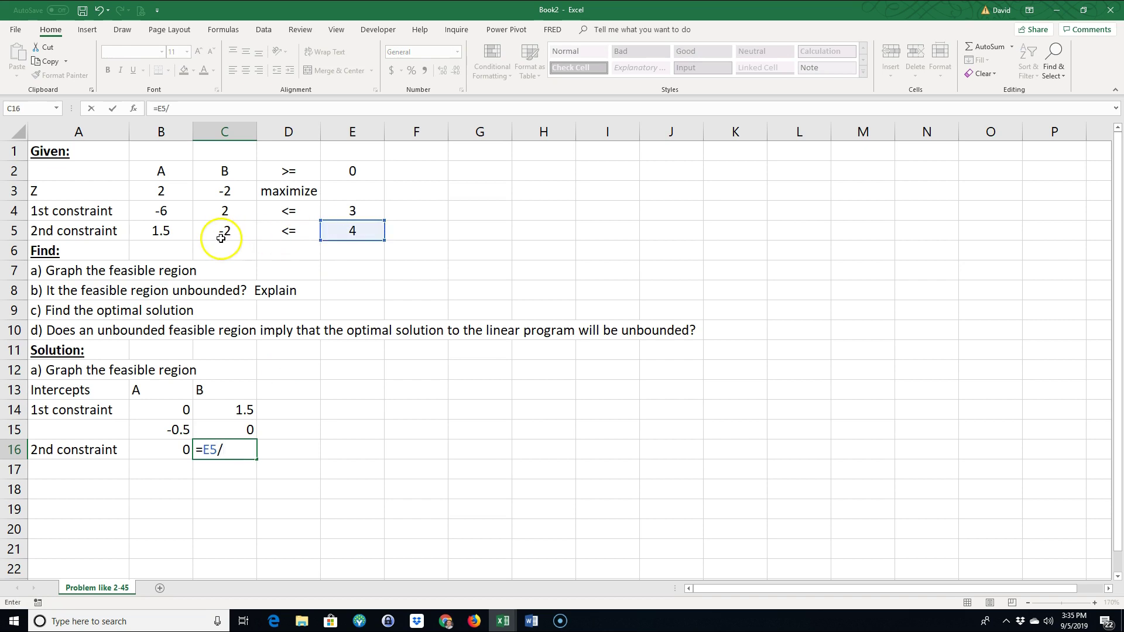
click(220, 237)
key(Return)
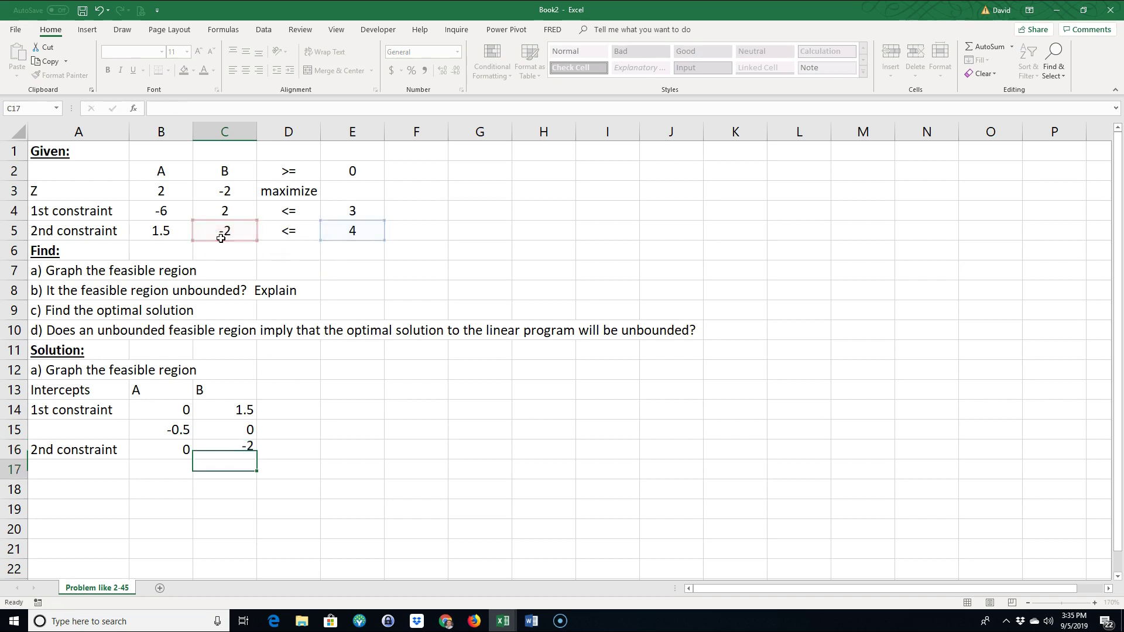
Enter 0 in C17 and =E5/B5 (2.66667) in B17, then check the formula
text(0)
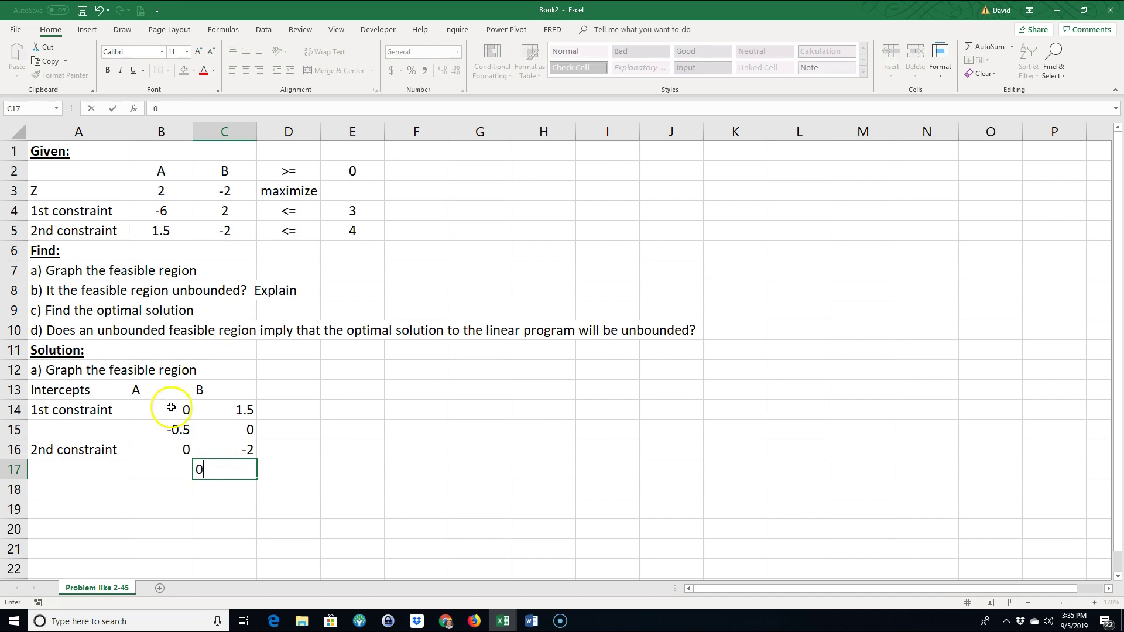
click(154, 475)
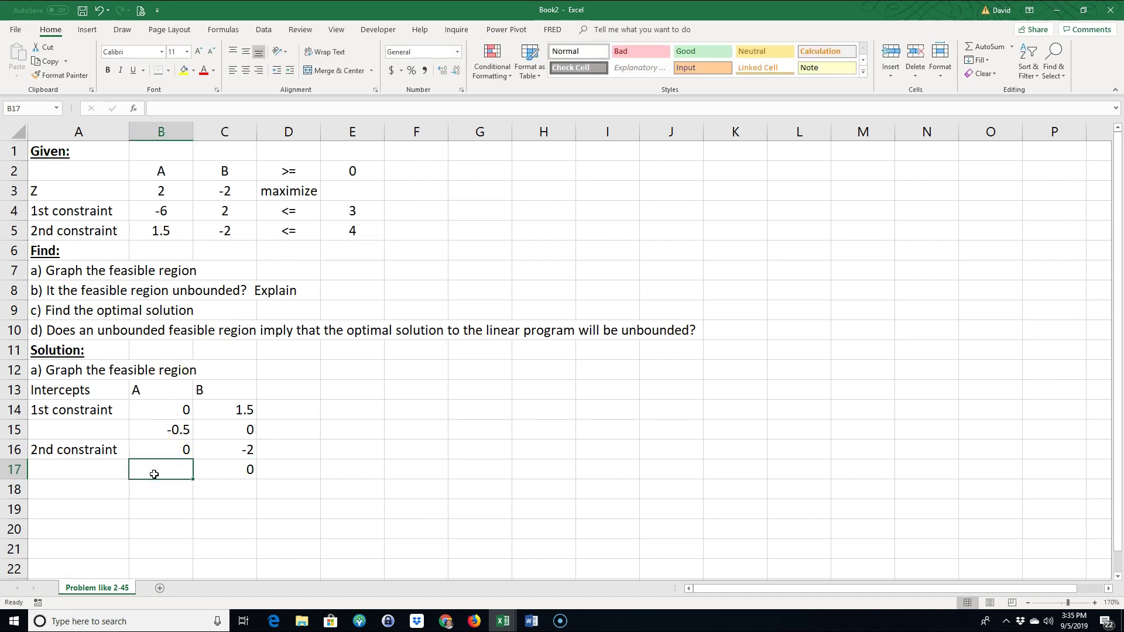
text(=)
click(331, 229)
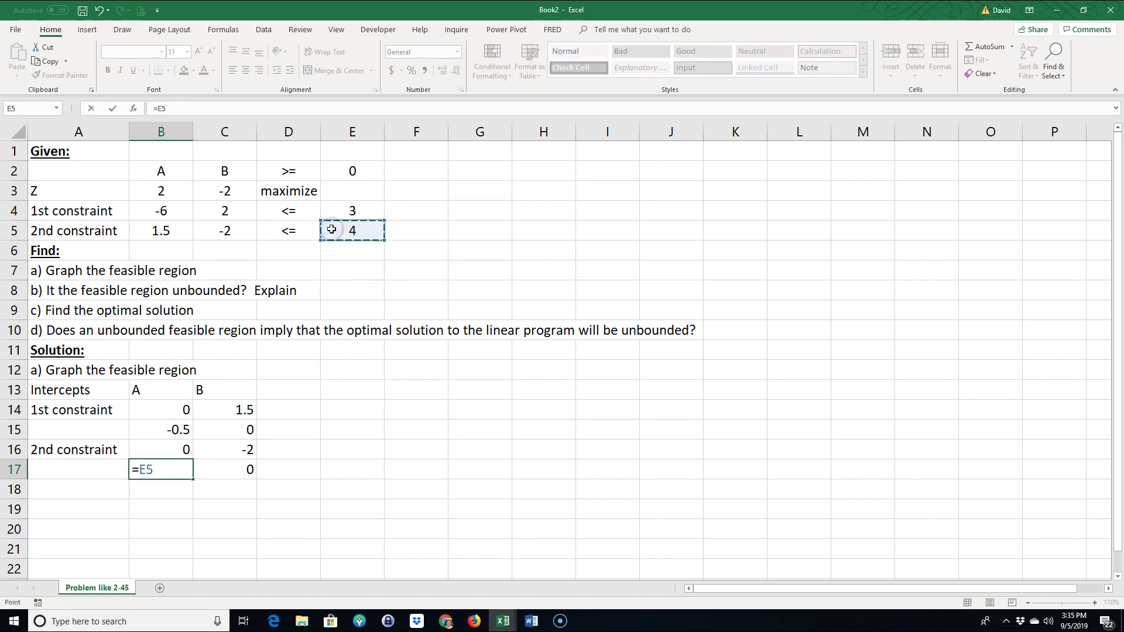
text(/)
click(164, 229)
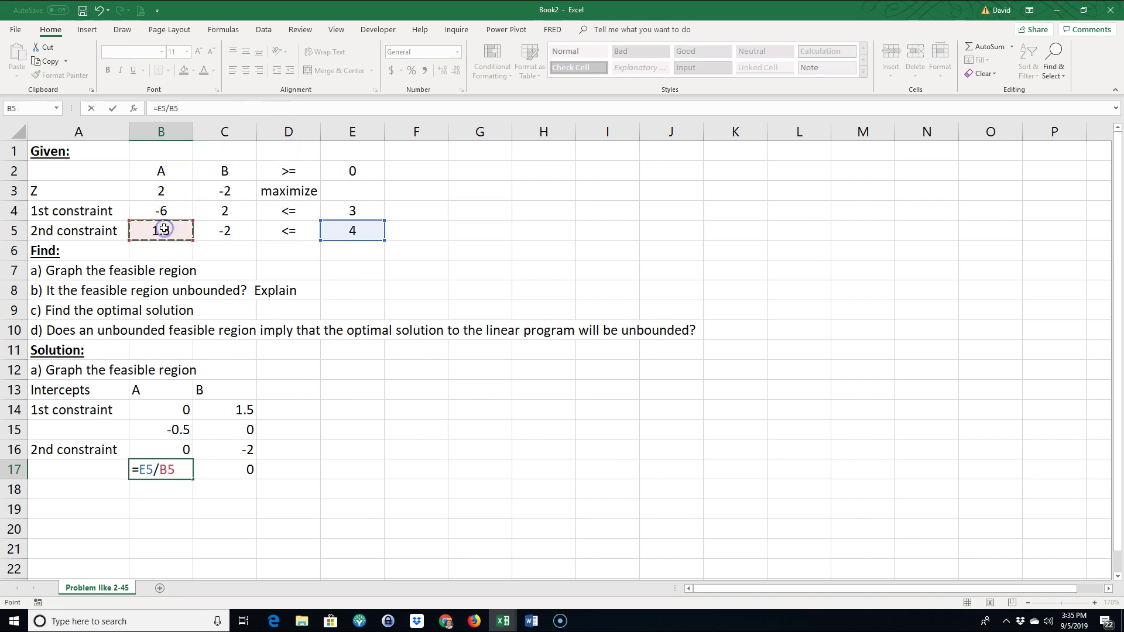
key(Return)
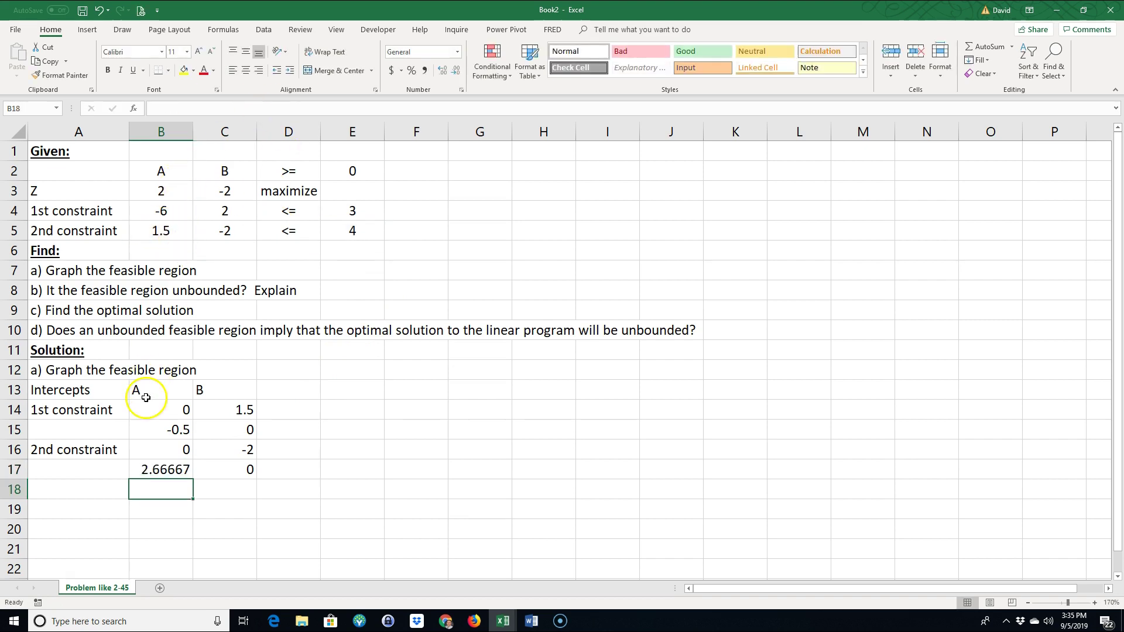
click(164, 474)
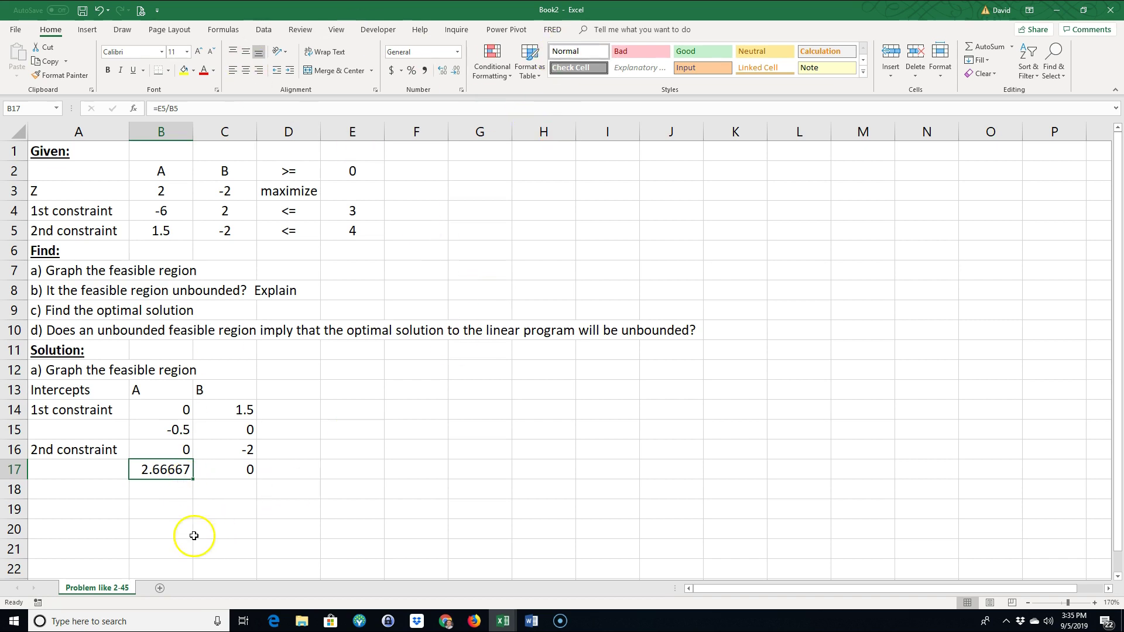
Compare the intercept formulas, then select B14:C15 as the chart data
click(163, 430)
click(228, 450)
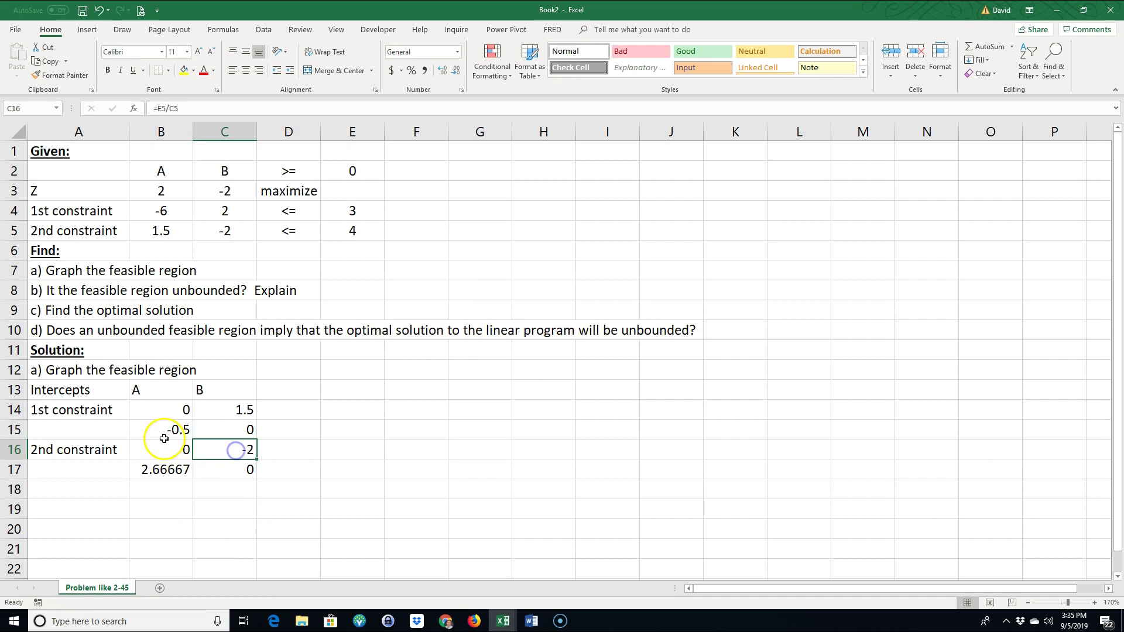
click(167, 430)
click(228, 450)
drag(159, 171, 339, 168)
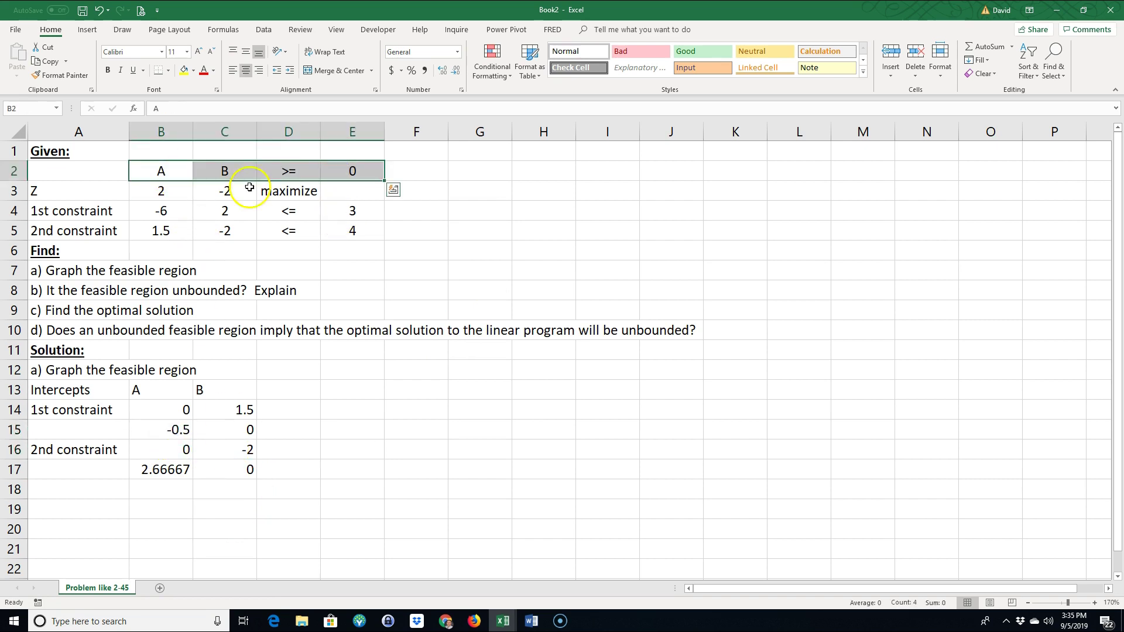
drag(166, 169, 361, 178)
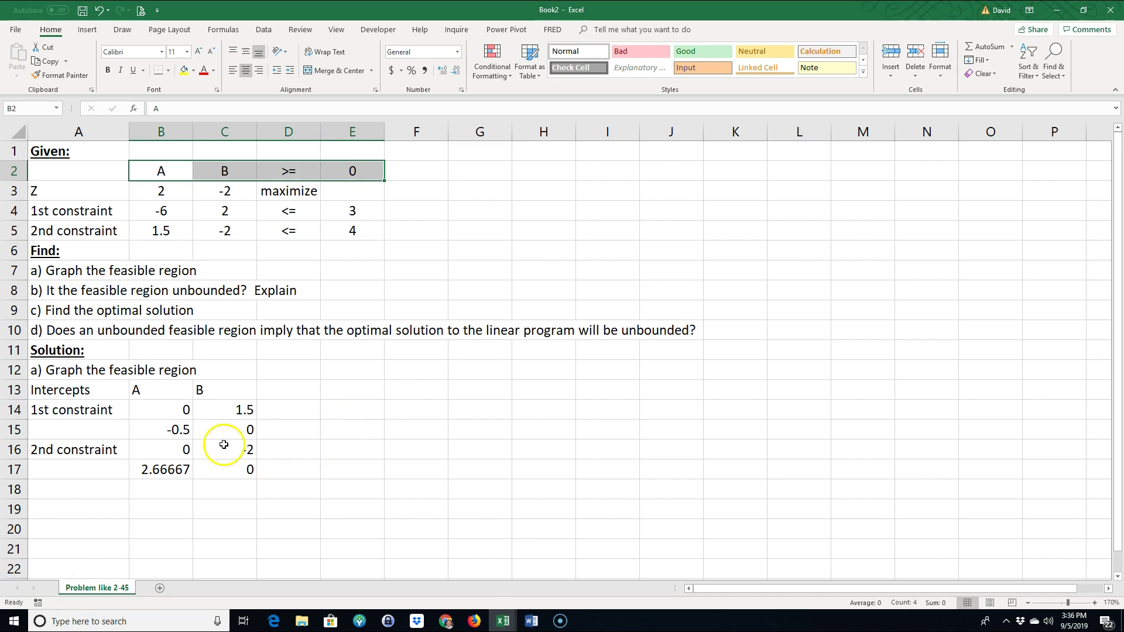
drag(167, 408, 232, 431)
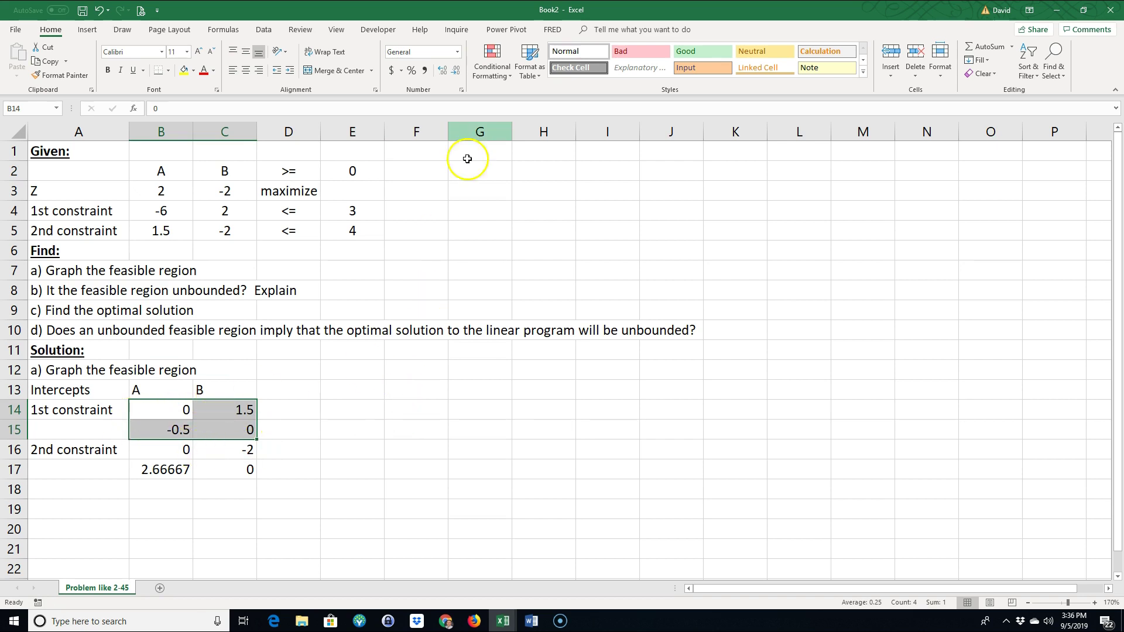
Insert a Scatter with Straight Lines and Markers chart of B14:C15 and move it beside the table
click(87, 29)
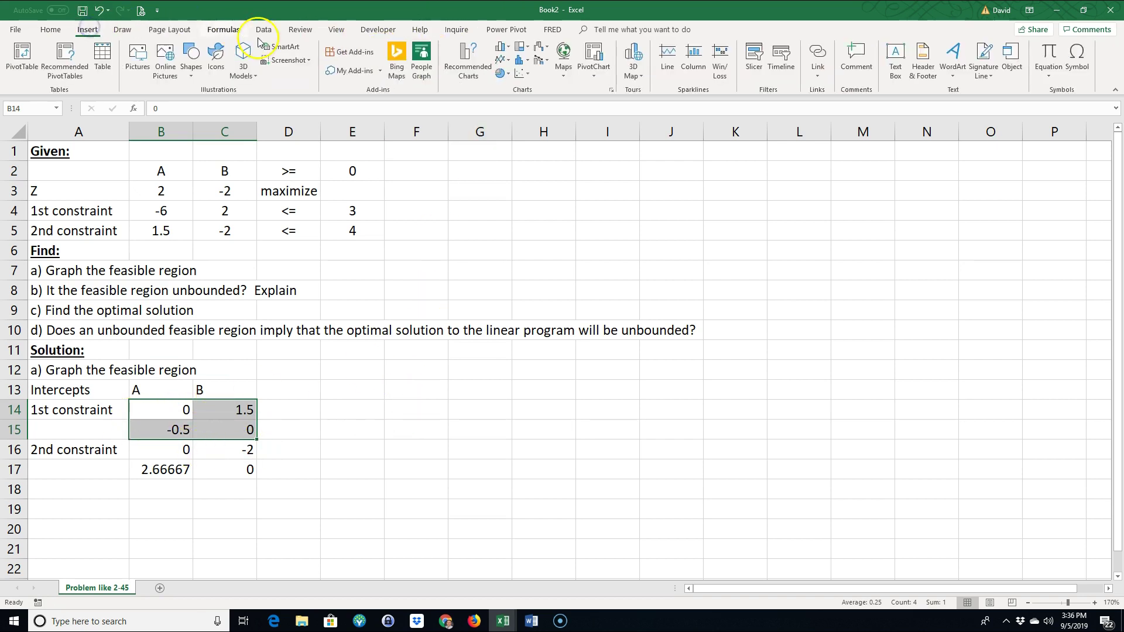
click(531, 74)
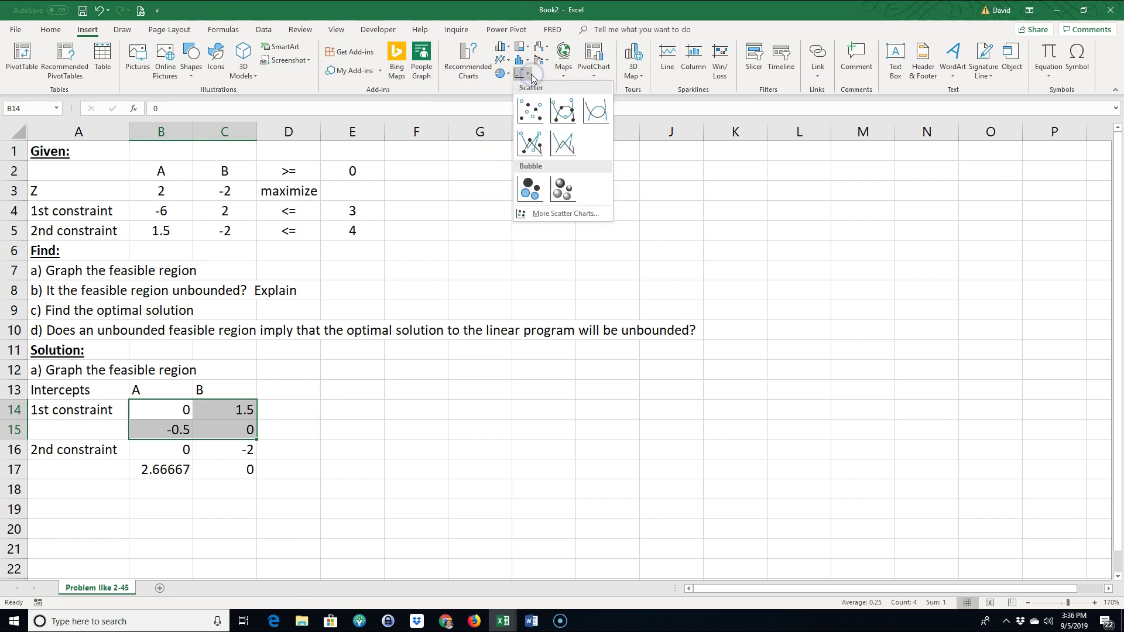
click(531, 149)
drag(451, 232, 490, 271)
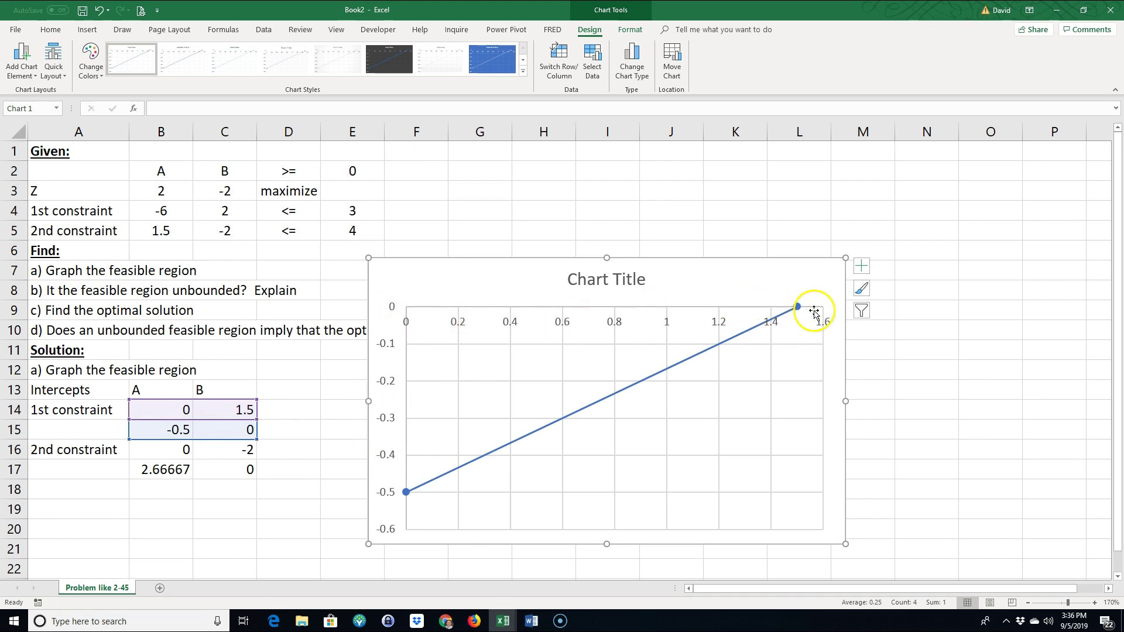
Switch Row/Column so the line runs from (-0.5, 0) to (0, 1.5)
mouse_move(796, 312)
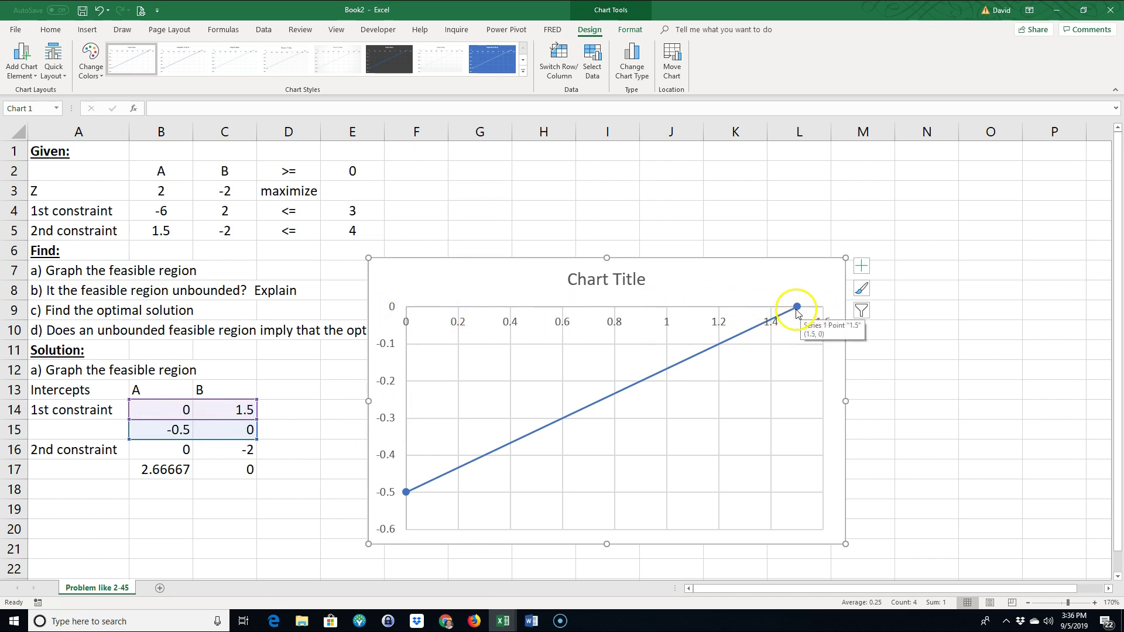
click(559, 58)
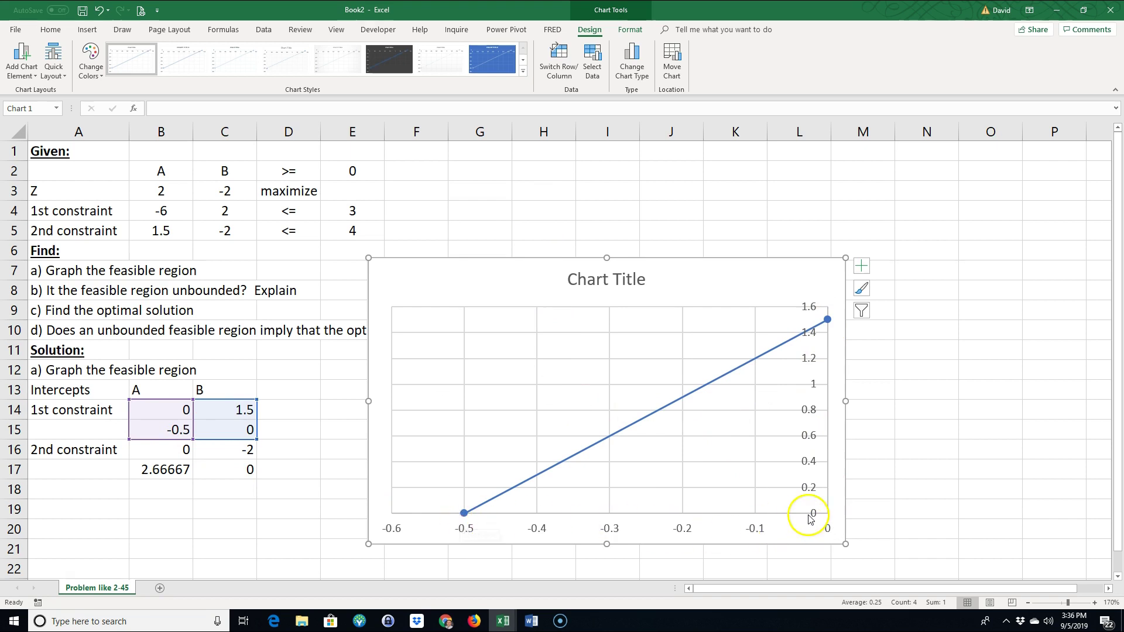
Delete the chart title and add a horizontal axis title linked to B13, reading A
click(606, 280)
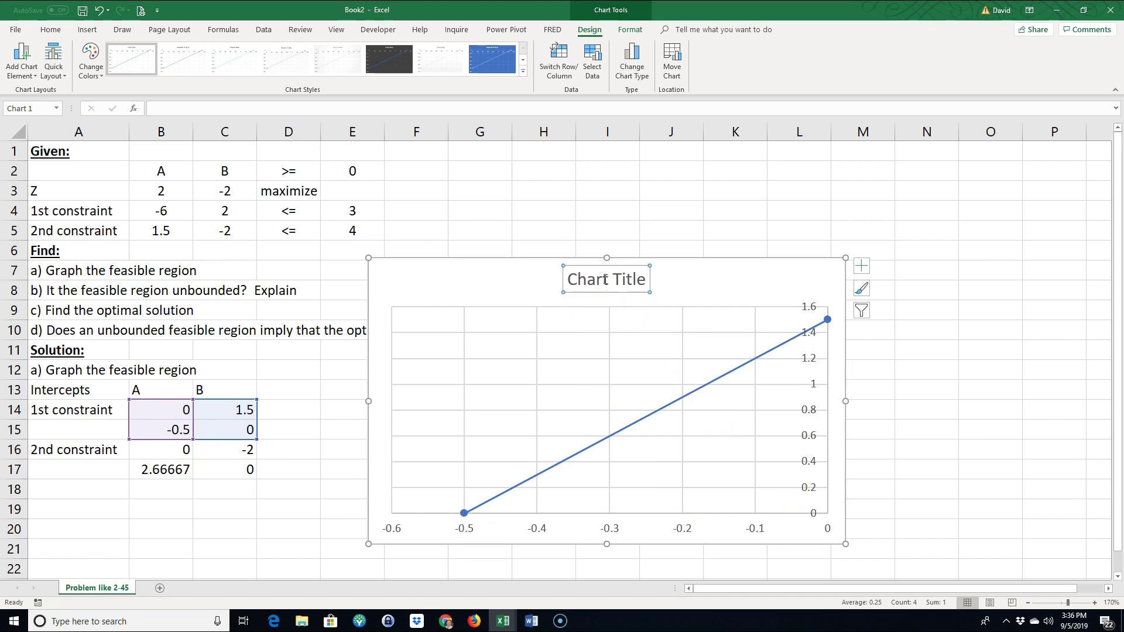
key(Delete)
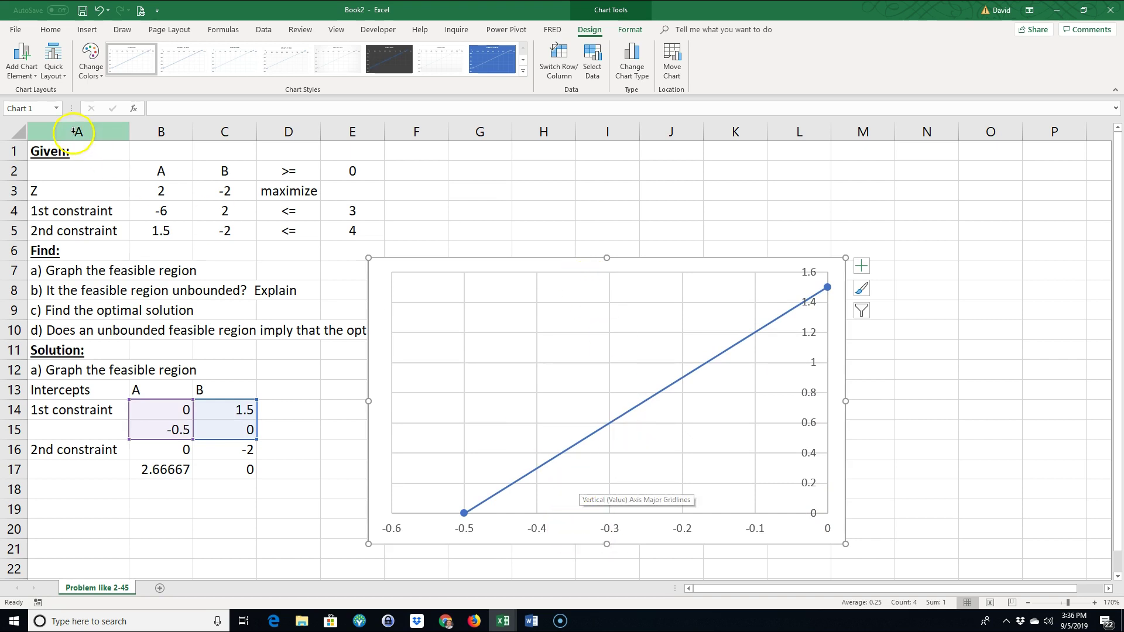
click(23, 76)
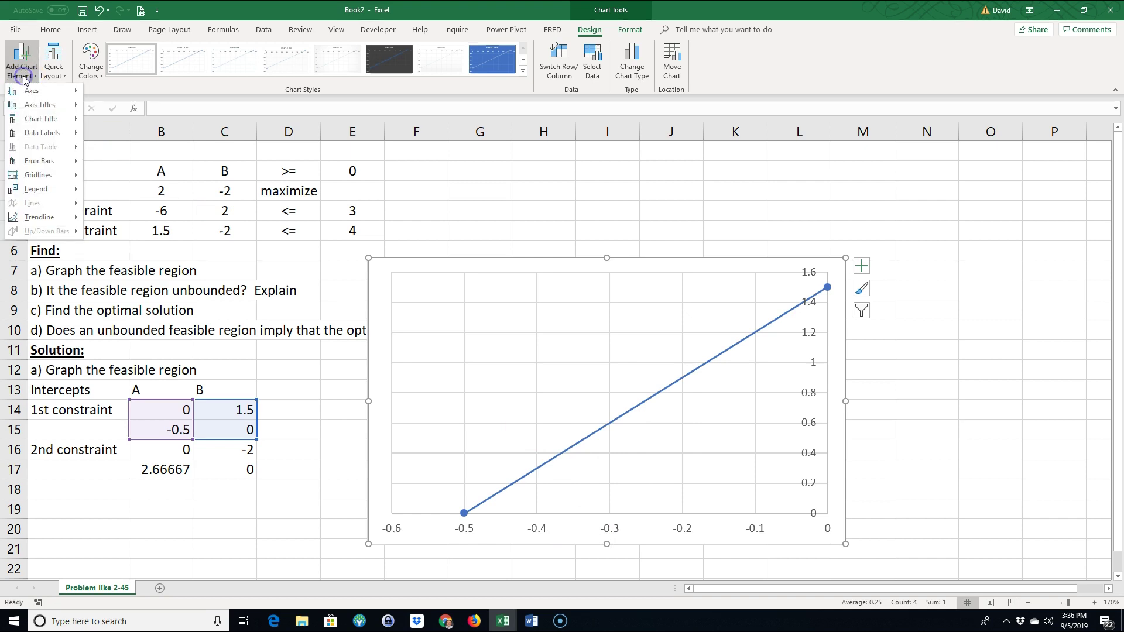
click(42, 105)
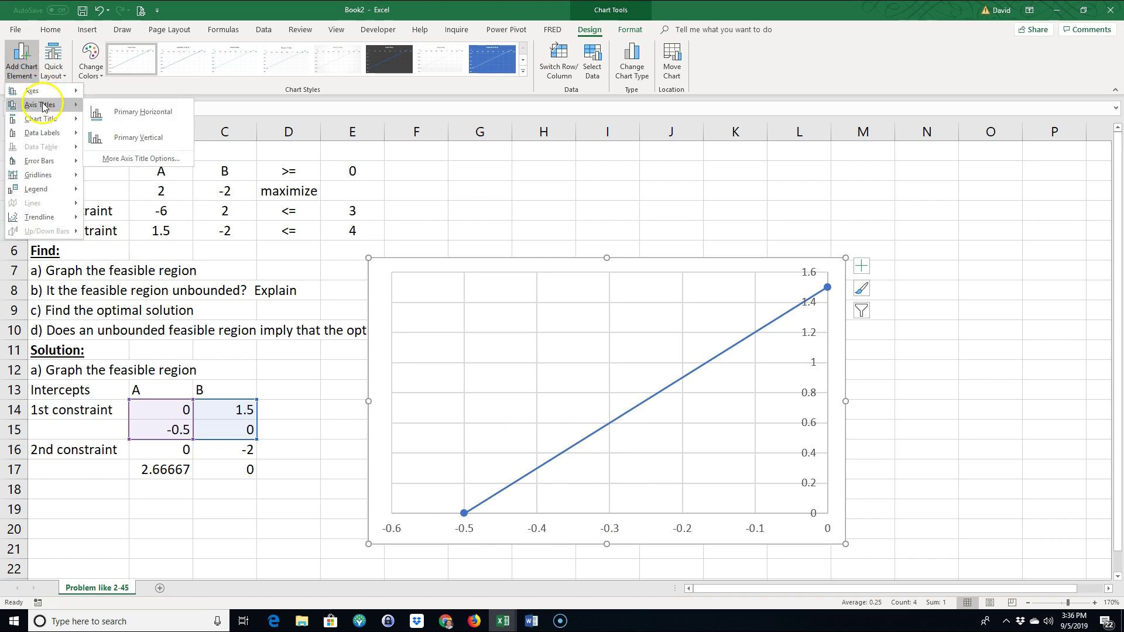
click(135, 111)
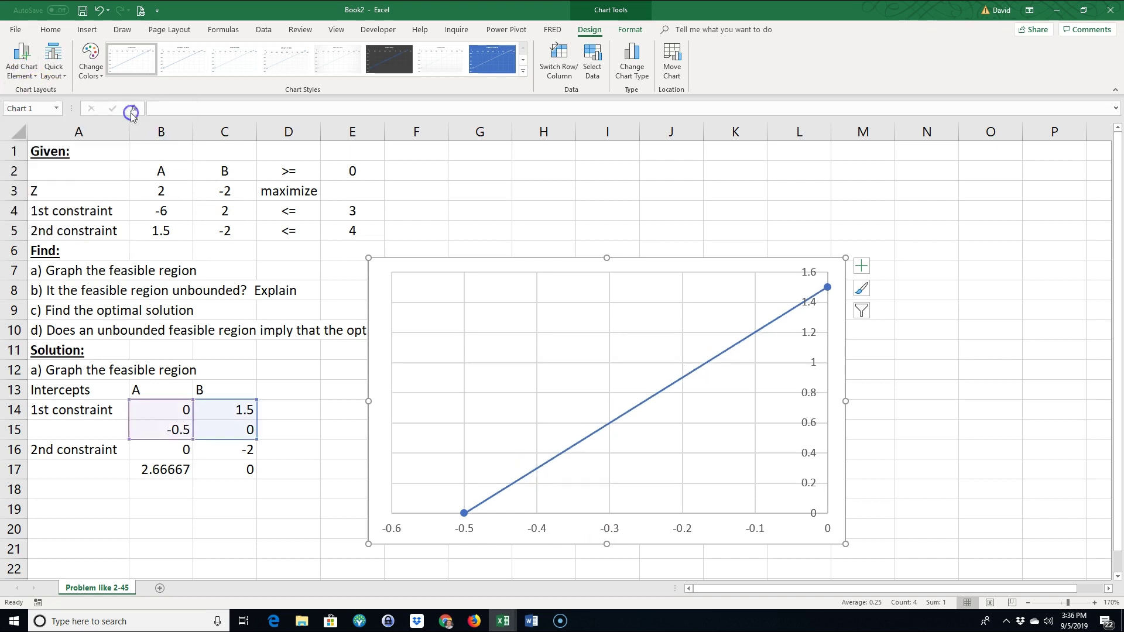
click(169, 110)
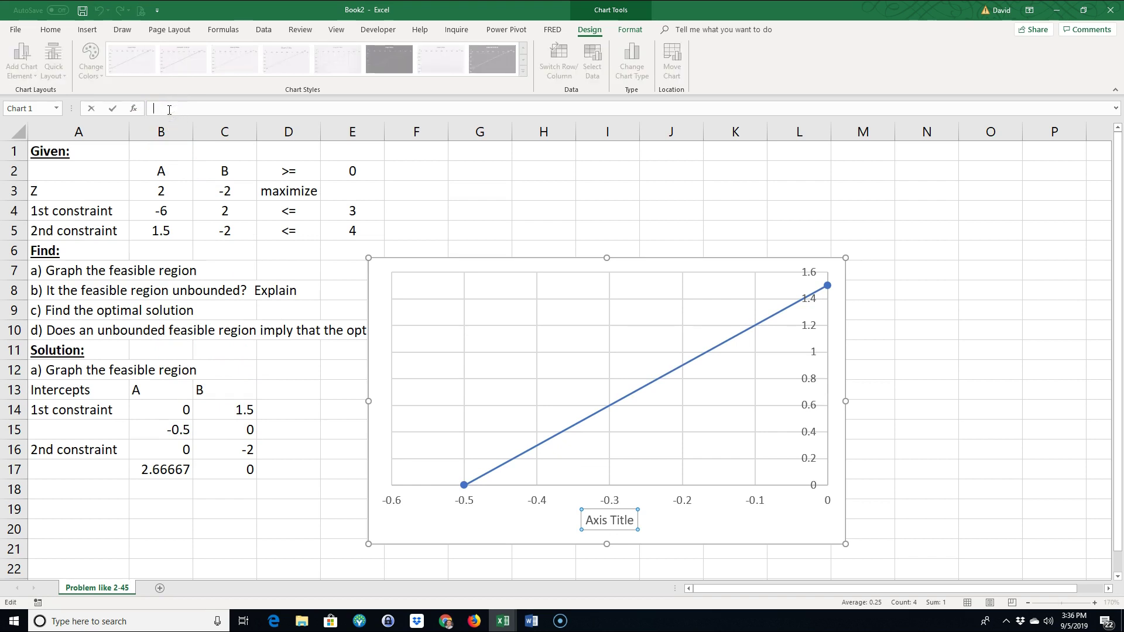
text(=)
click(143, 395)
key(Return)
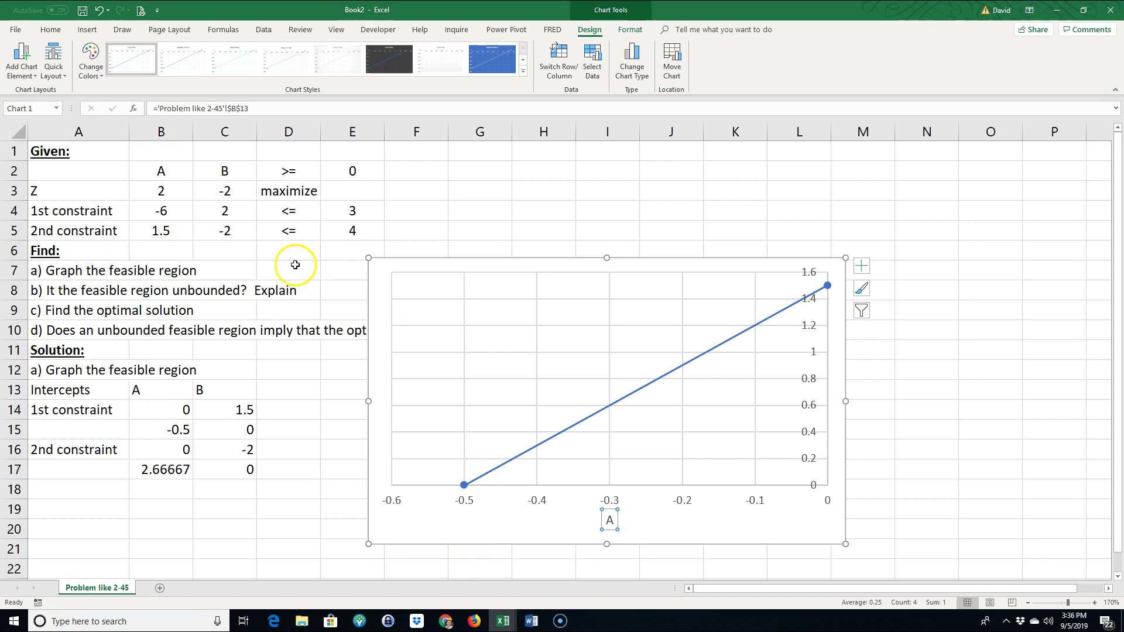
Add a vertical axis title linked to C13 so it reads B
click(24, 75)
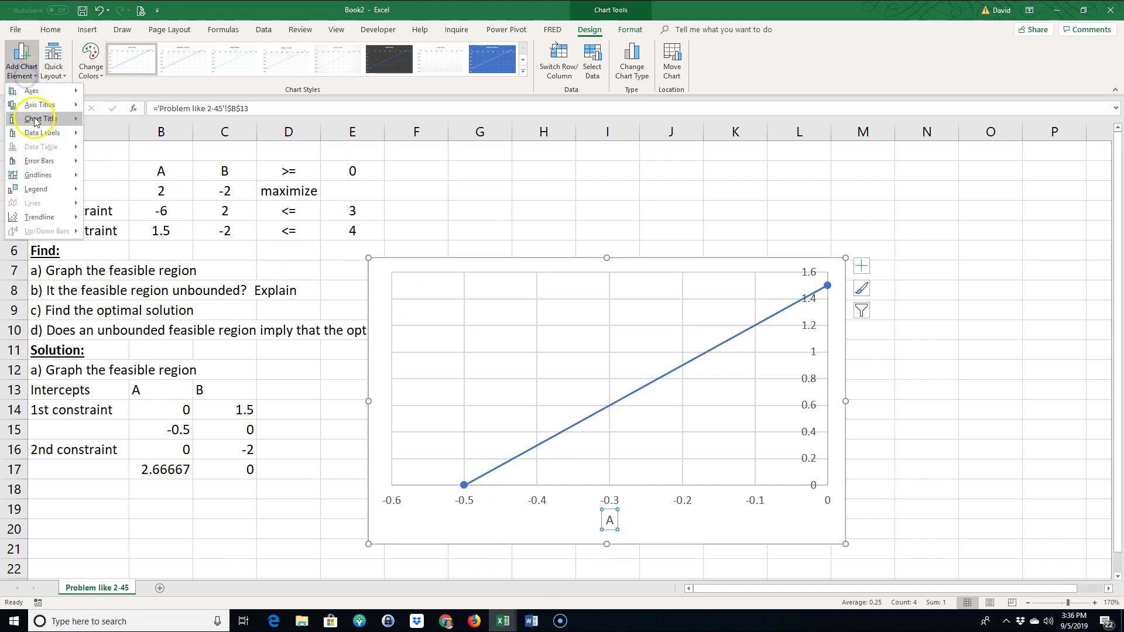
mouse_move(40, 104)
click(122, 138)
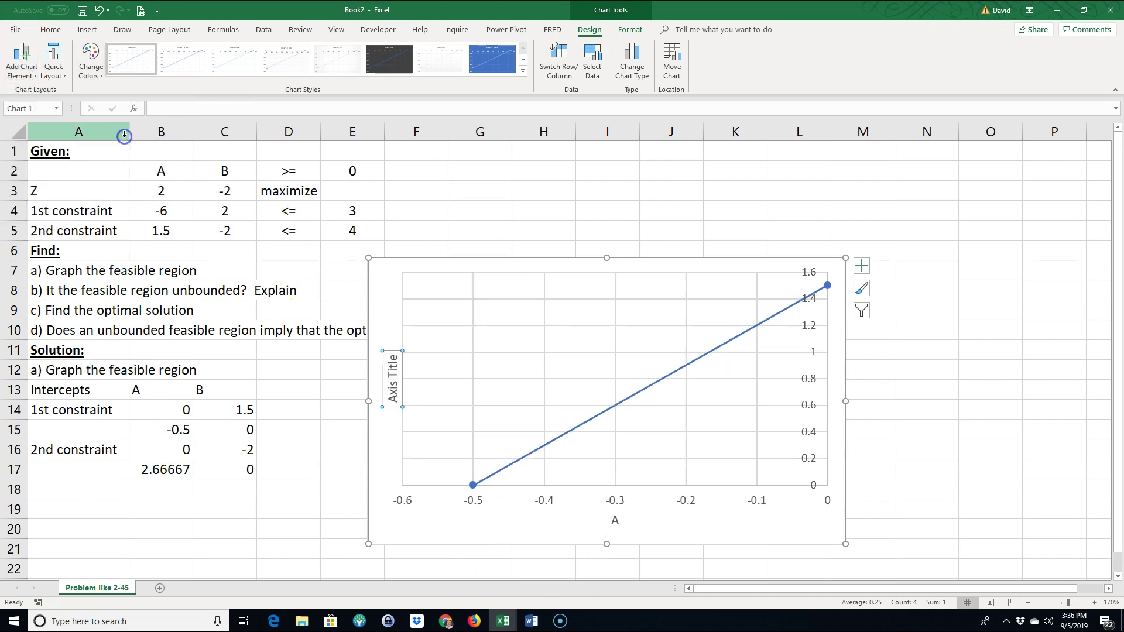
click(198, 110)
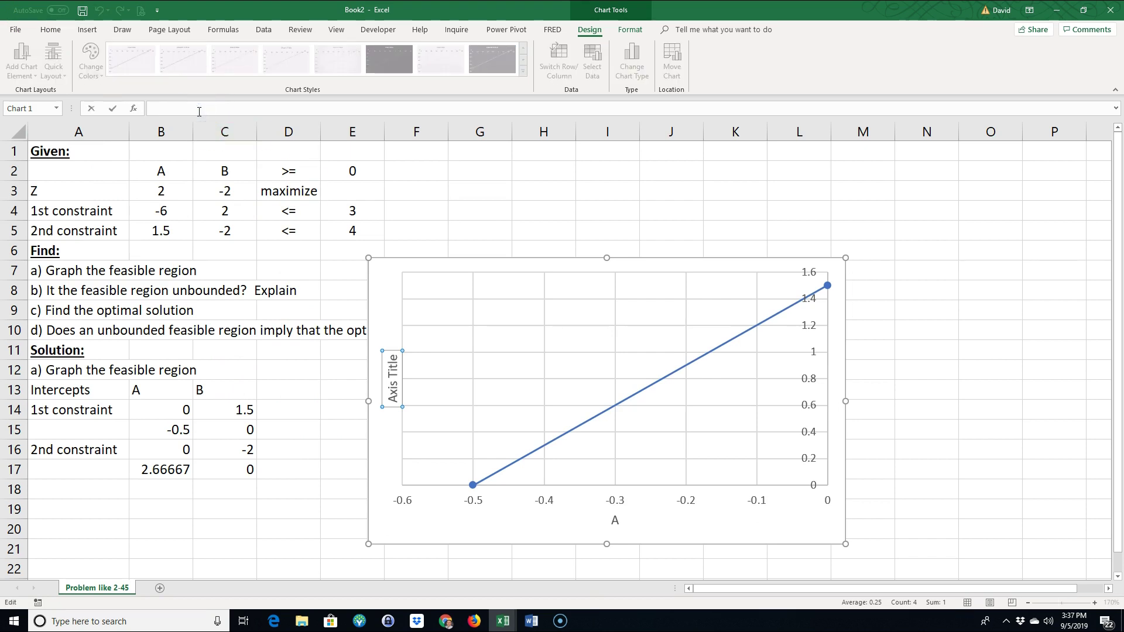
text(=)
click(217, 386)
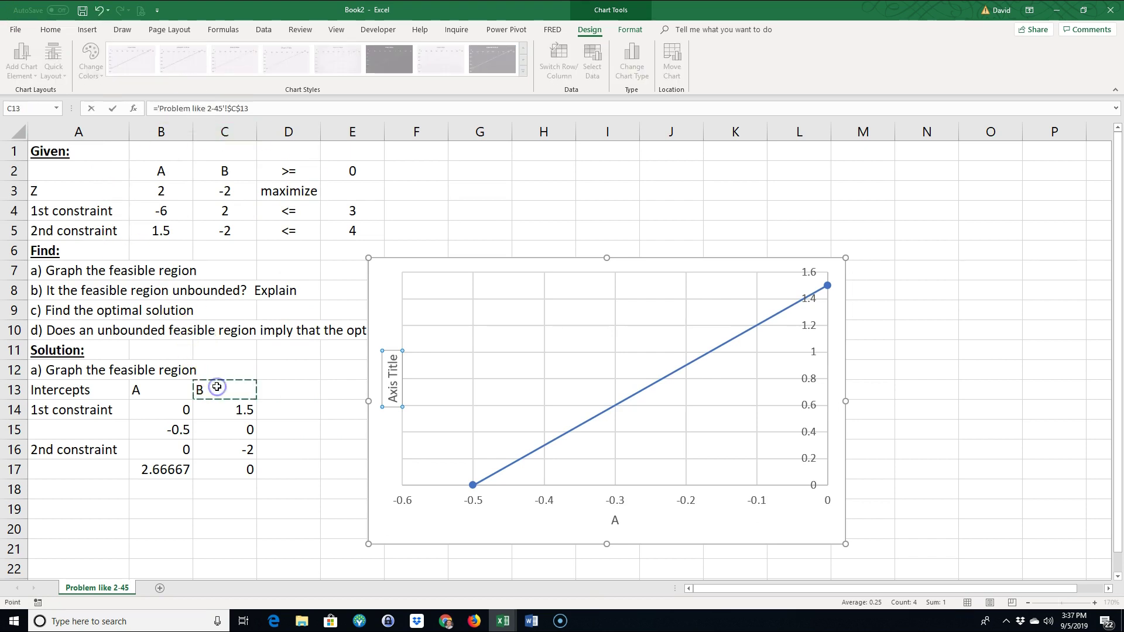
key(Return)
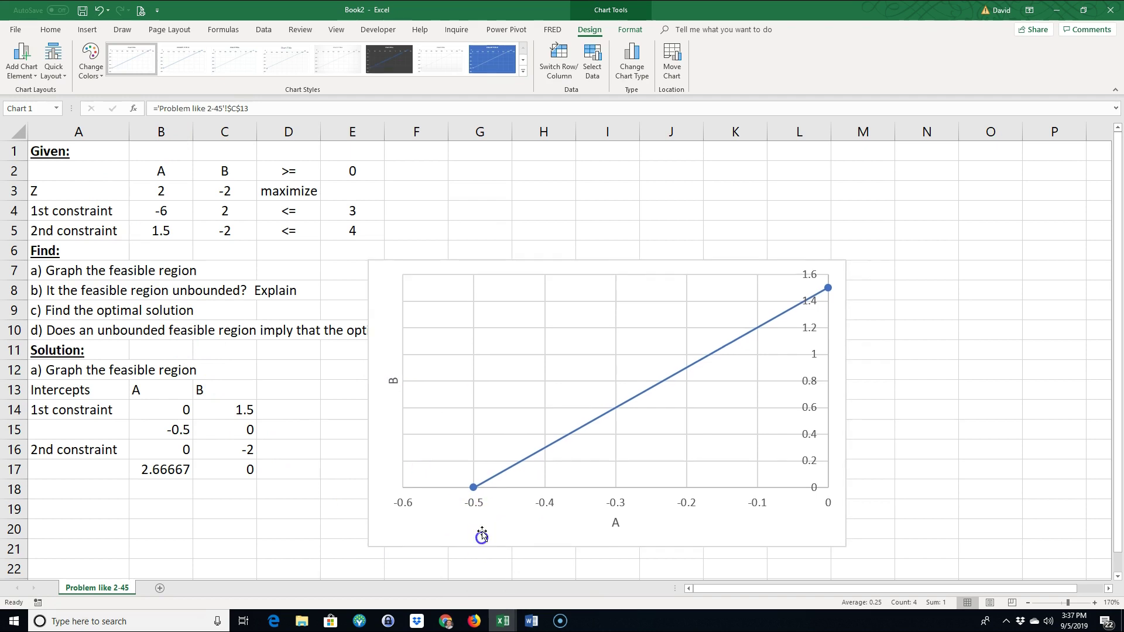
click(481, 534)
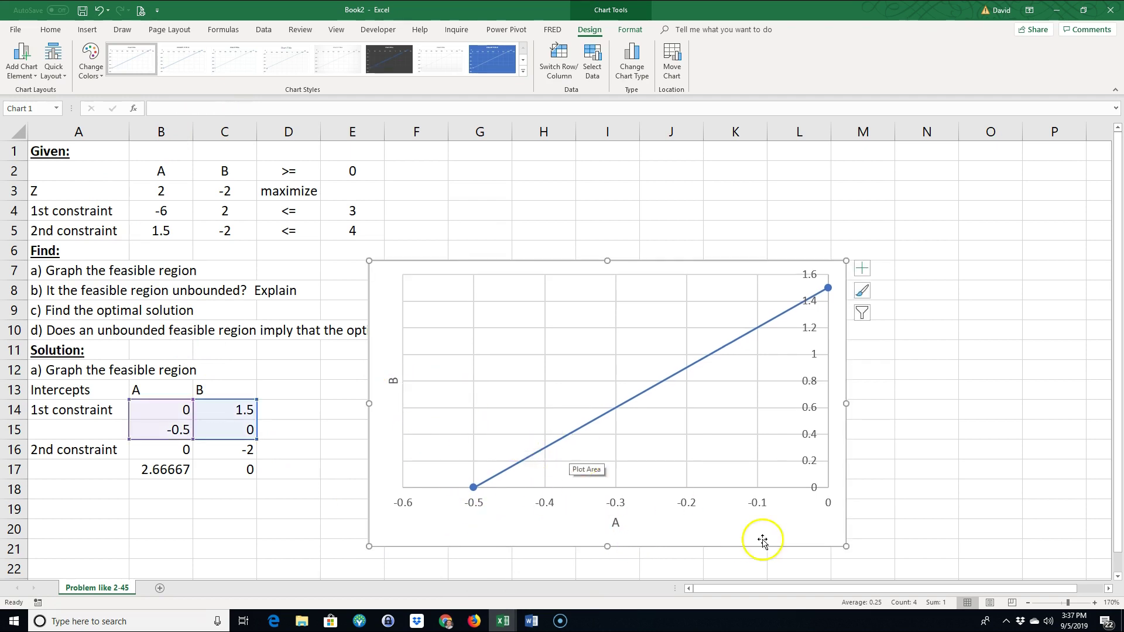
Name the chart's existing series after the 1st constraint label
click(214, 529)
click(624, 409)
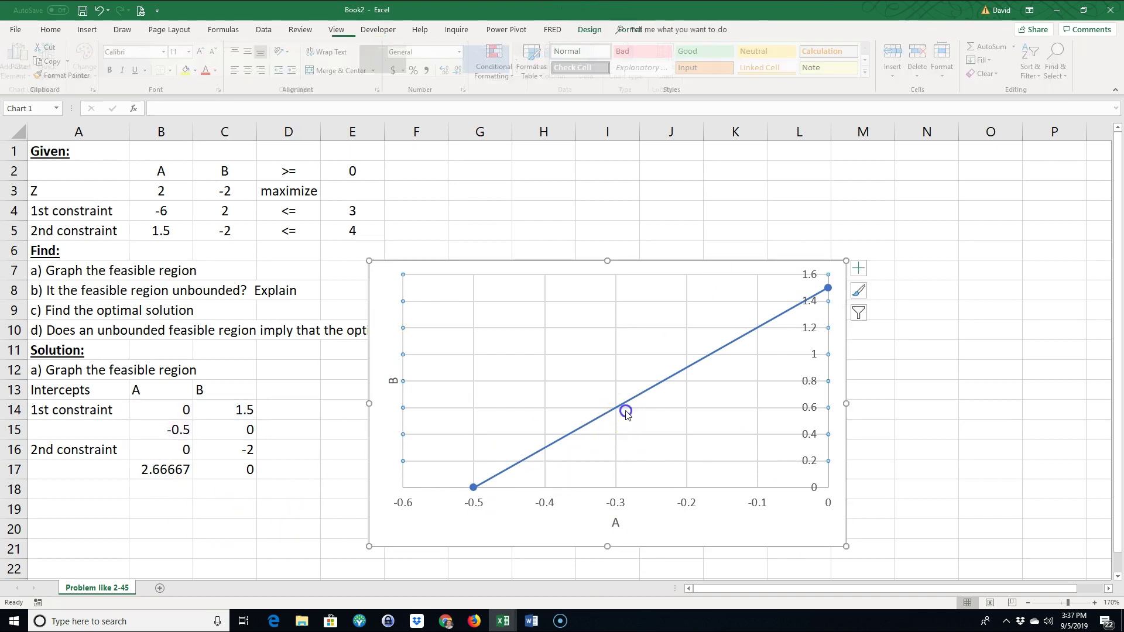
click(592, 58)
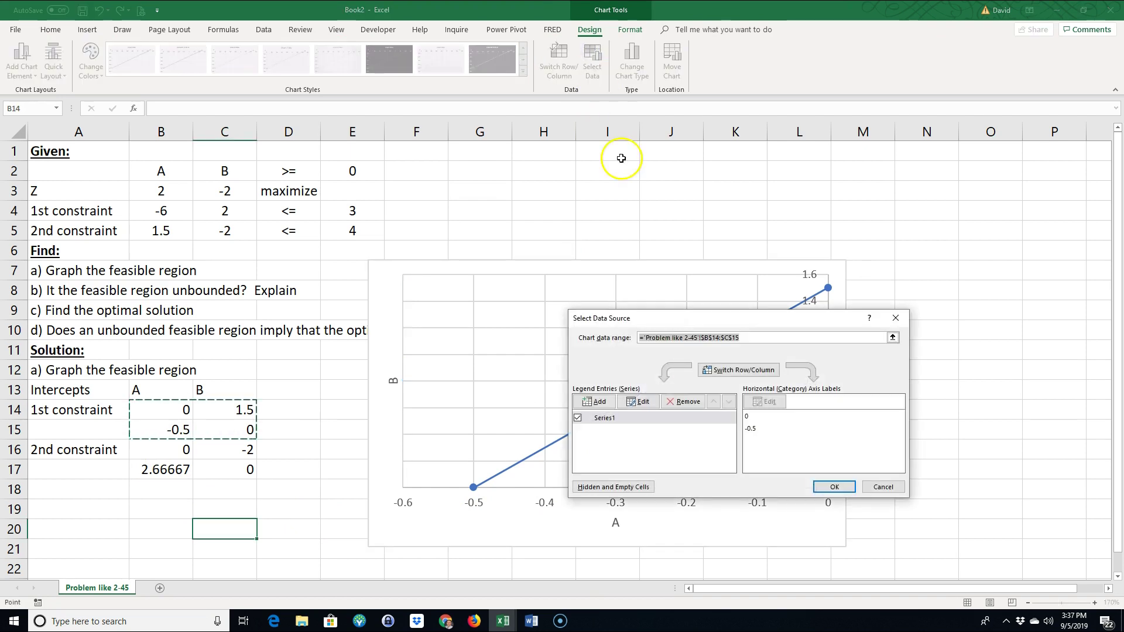
click(639, 402)
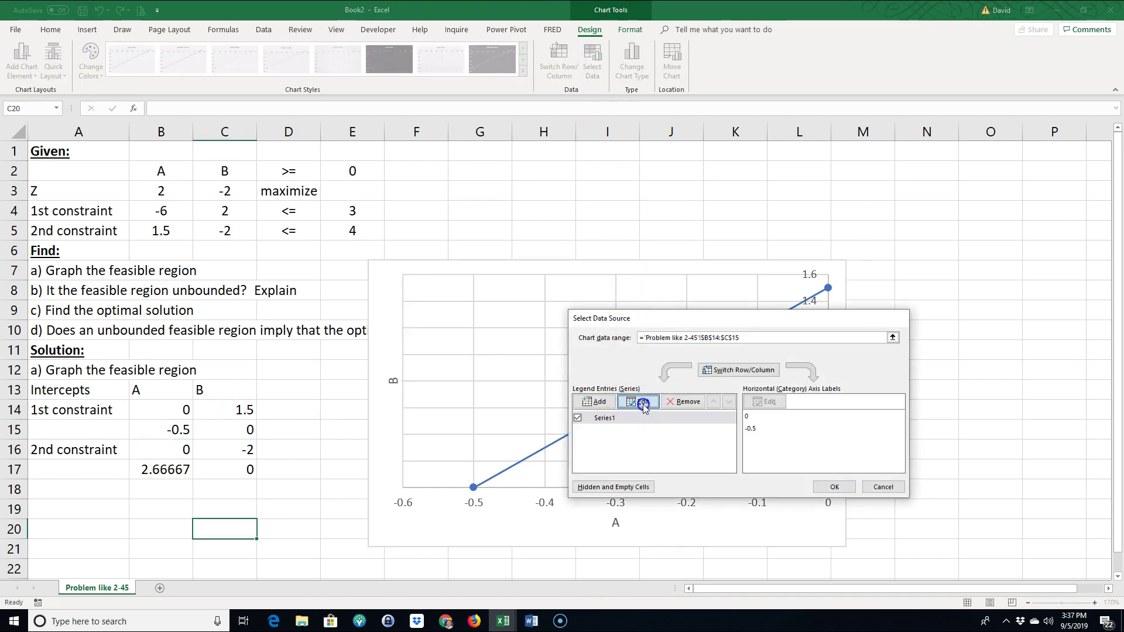
click(61, 410)
click(752, 449)
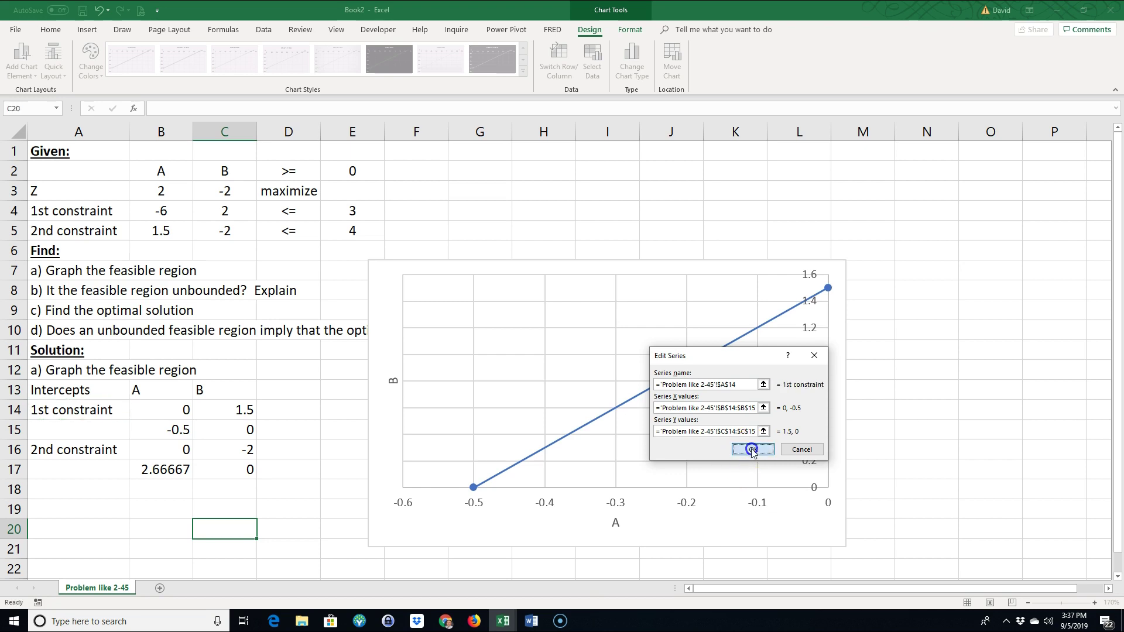
click(777, 478)
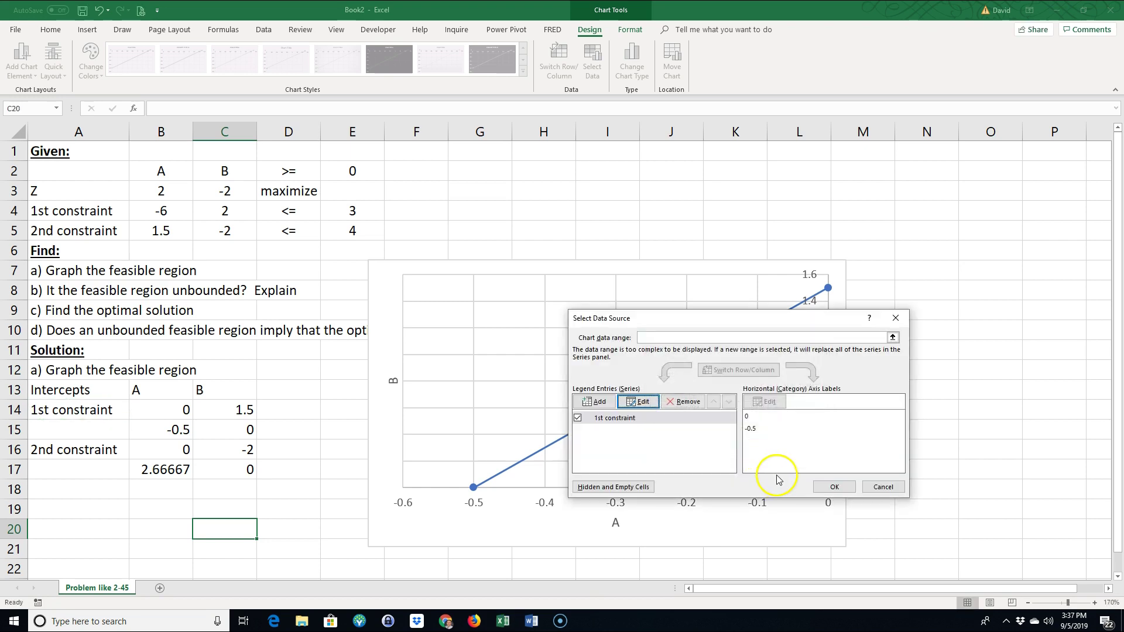
click(637, 461)
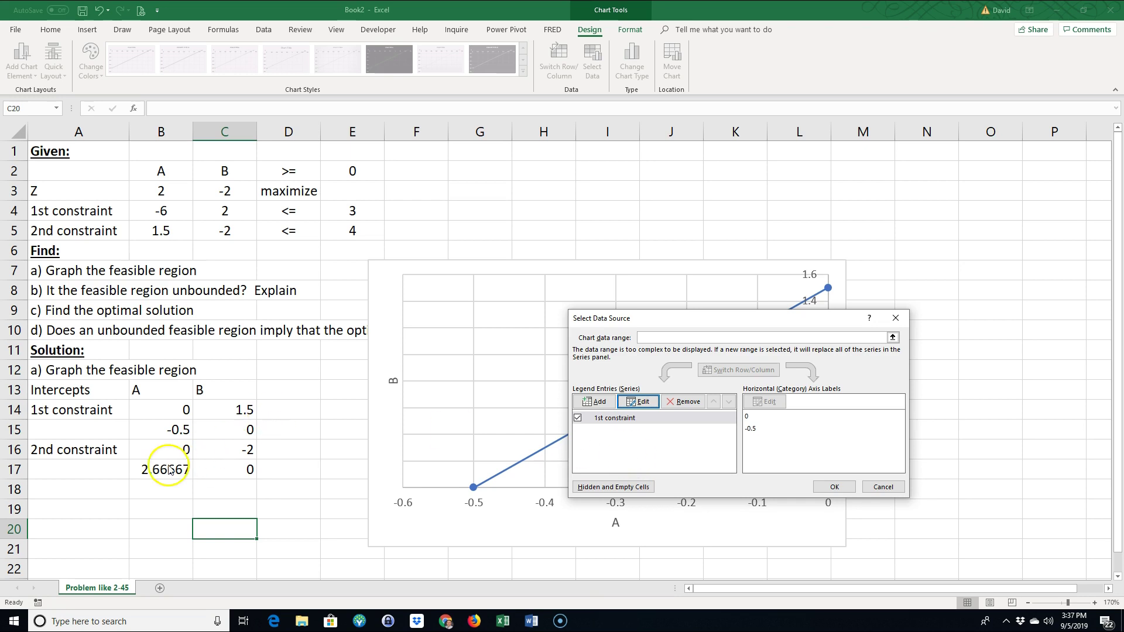
Add a '2nd constraint' series with X values B16:B17 and Y values C16:C17
click(596, 408)
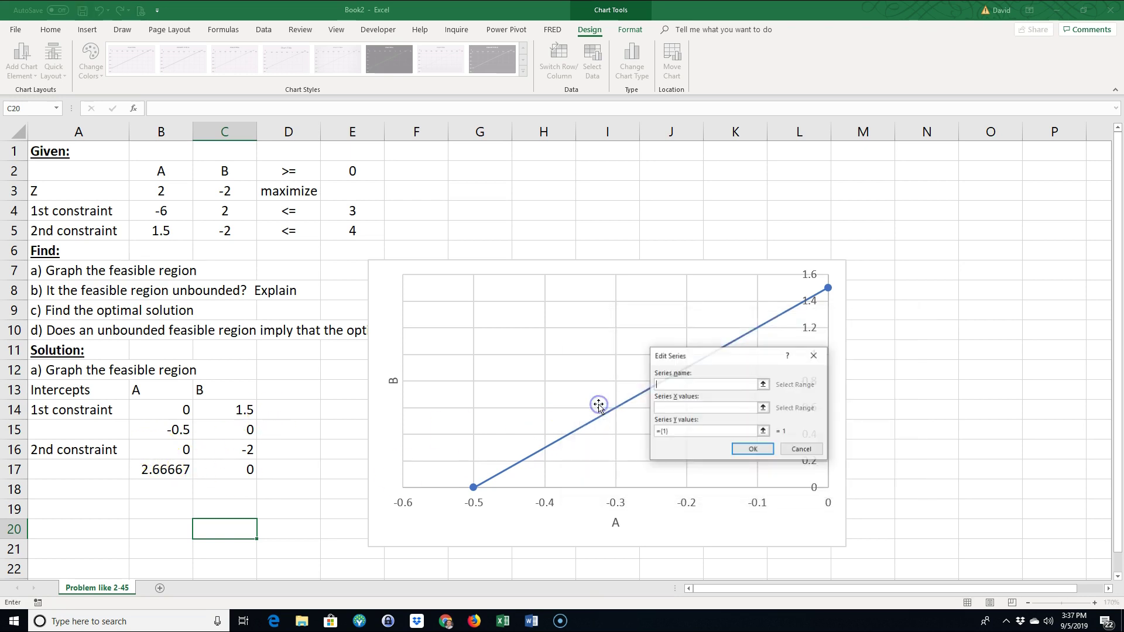
click(91, 448)
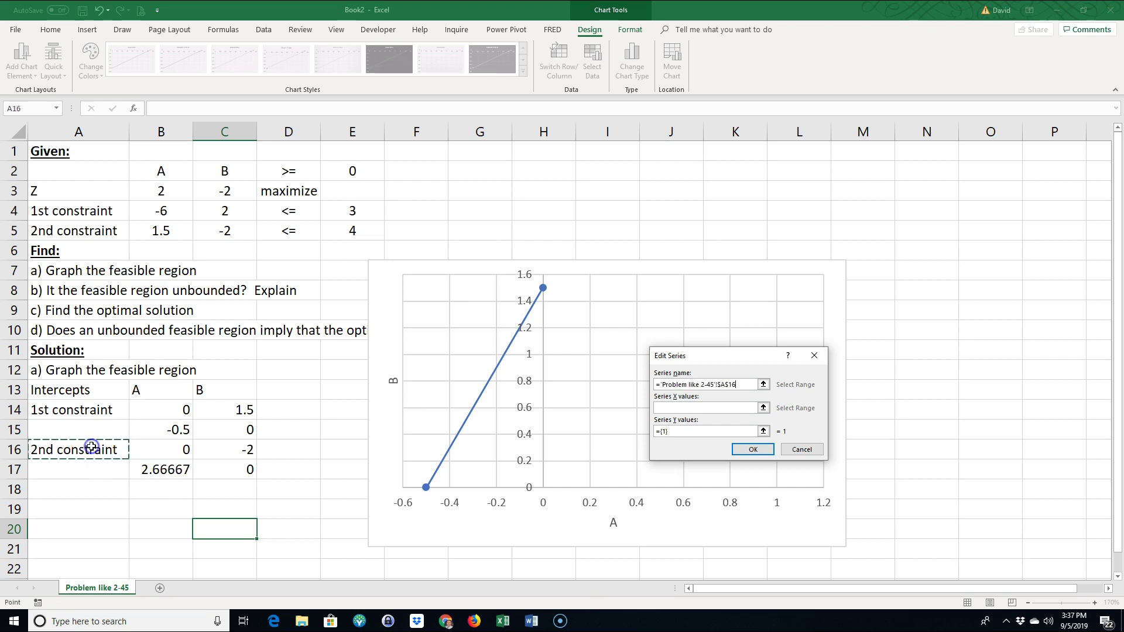
click(671, 407)
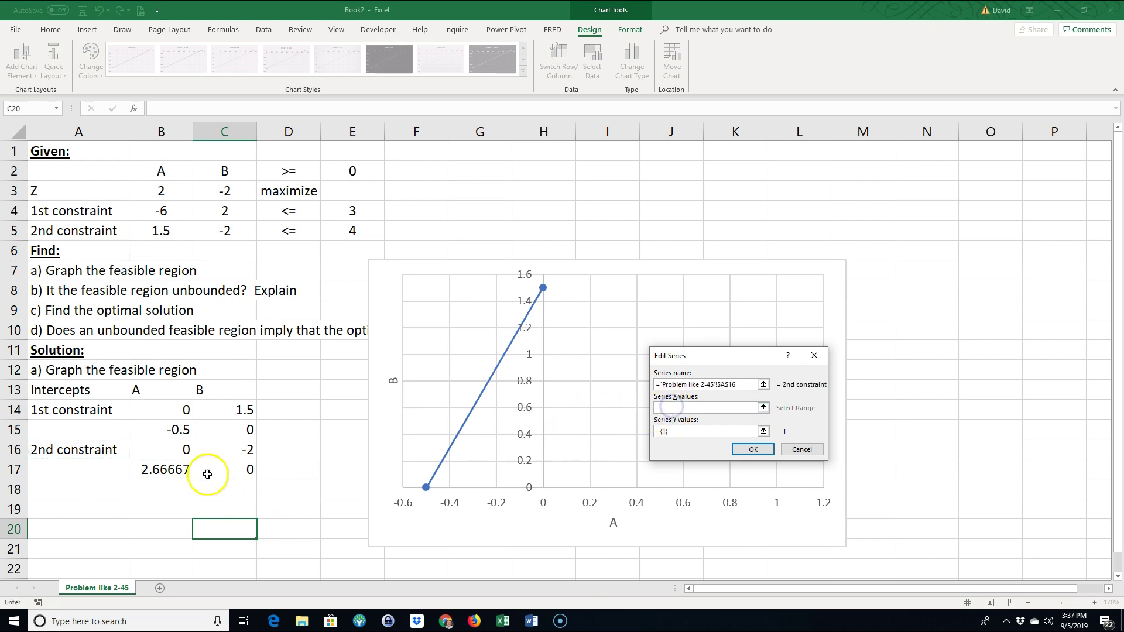
drag(175, 449, 178, 468)
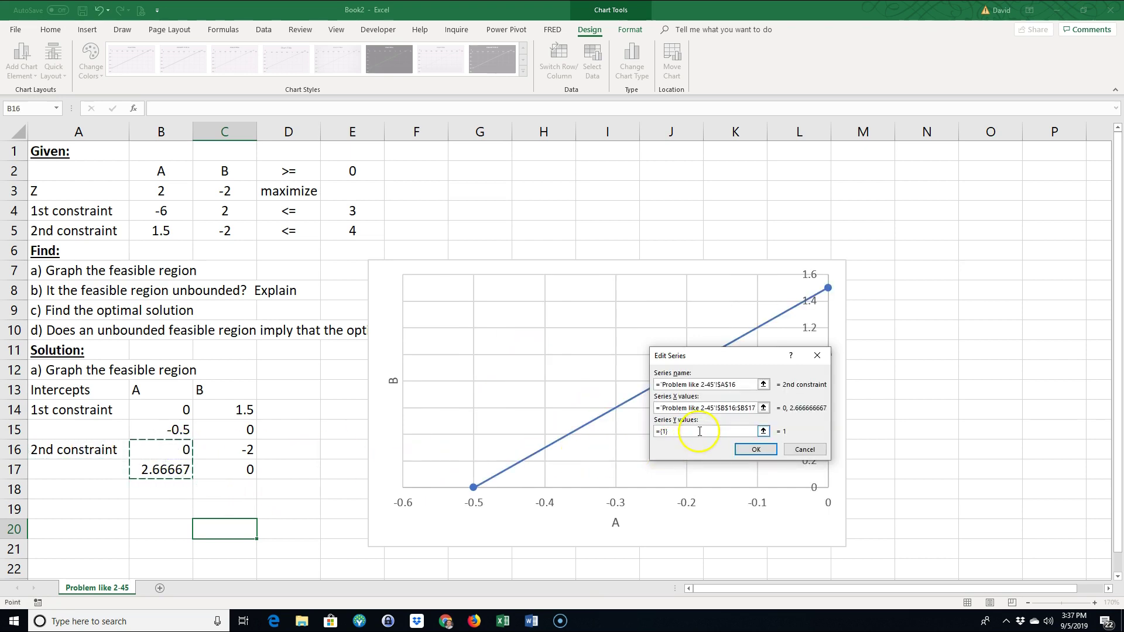
click(676, 431)
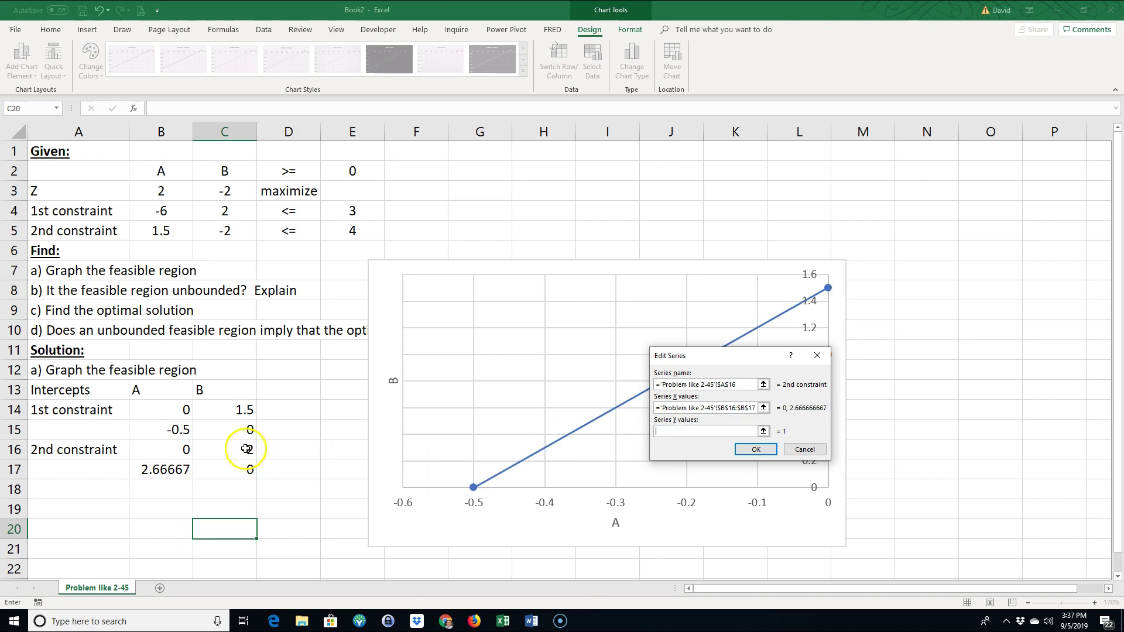
drag(245, 450, 244, 468)
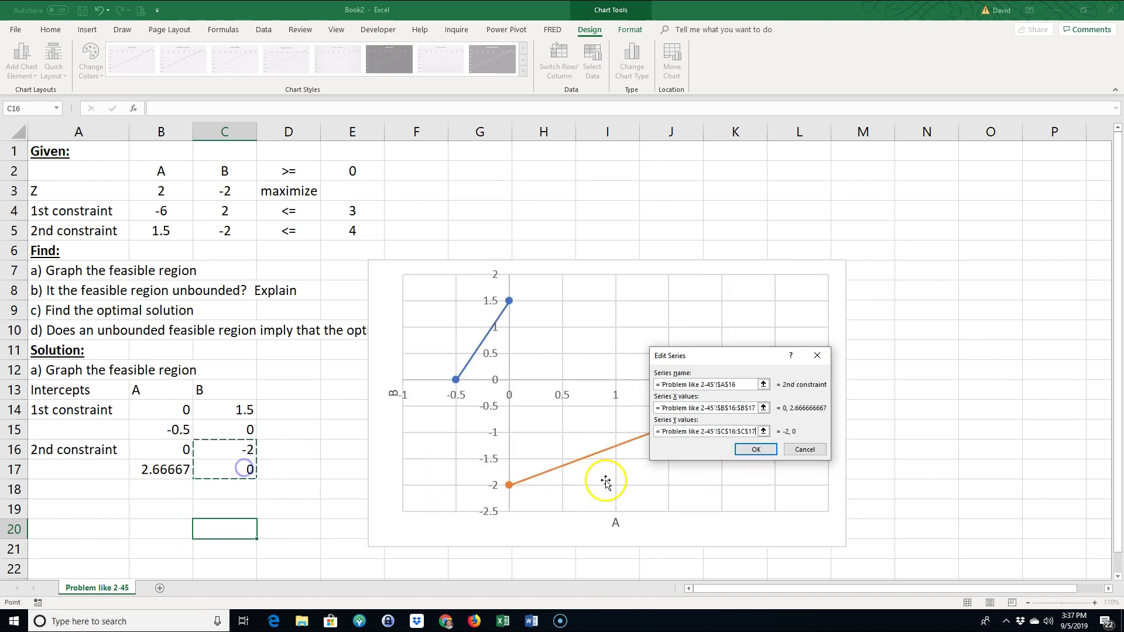
click(756, 449)
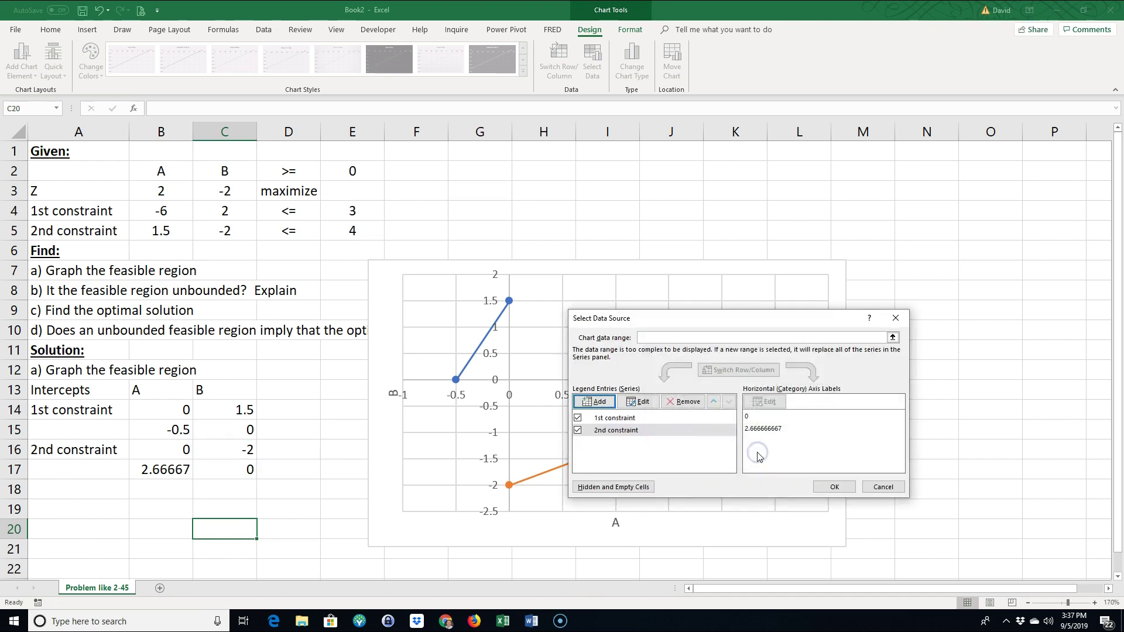
click(833, 487)
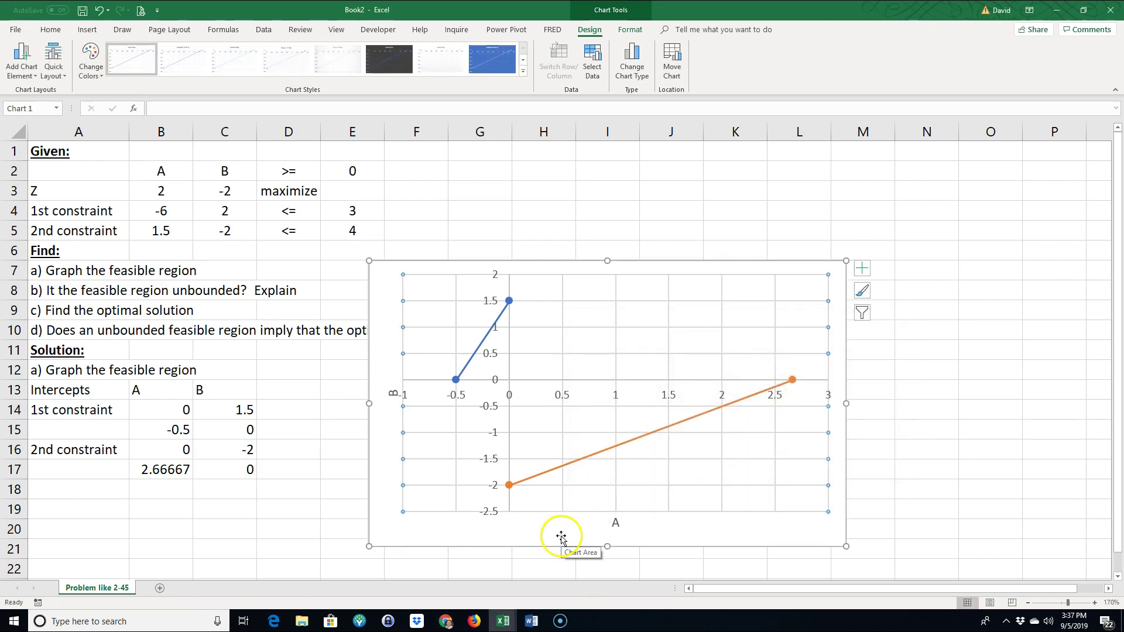
Put the legend at the top of the chart and move the chart right over columns H–N
click(33, 77)
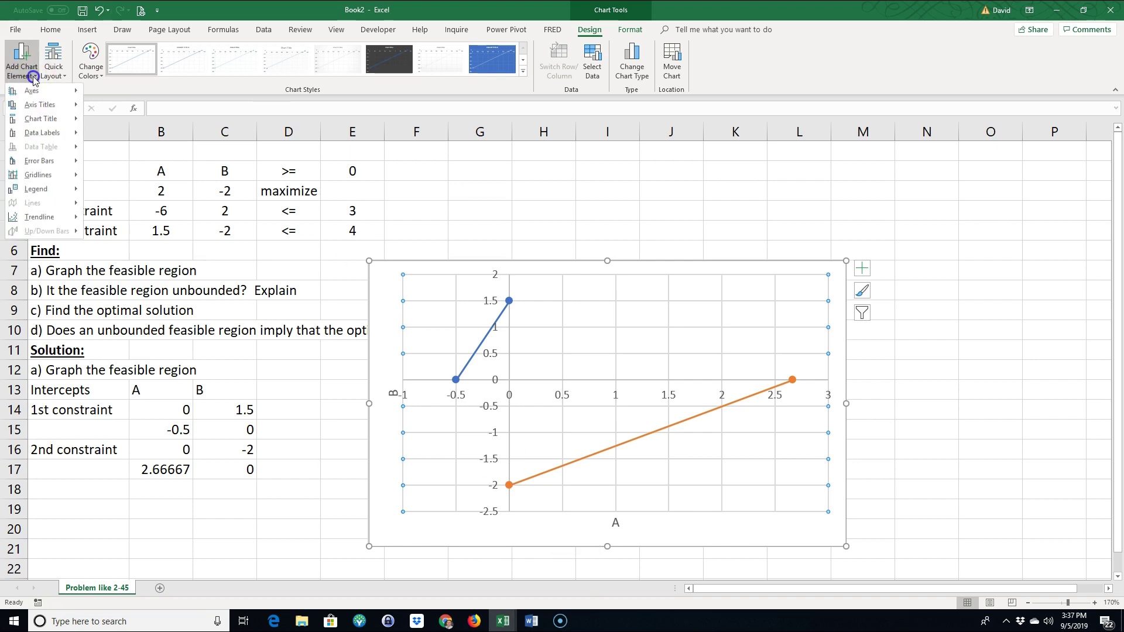
click(25, 72)
mouse_move(41, 188)
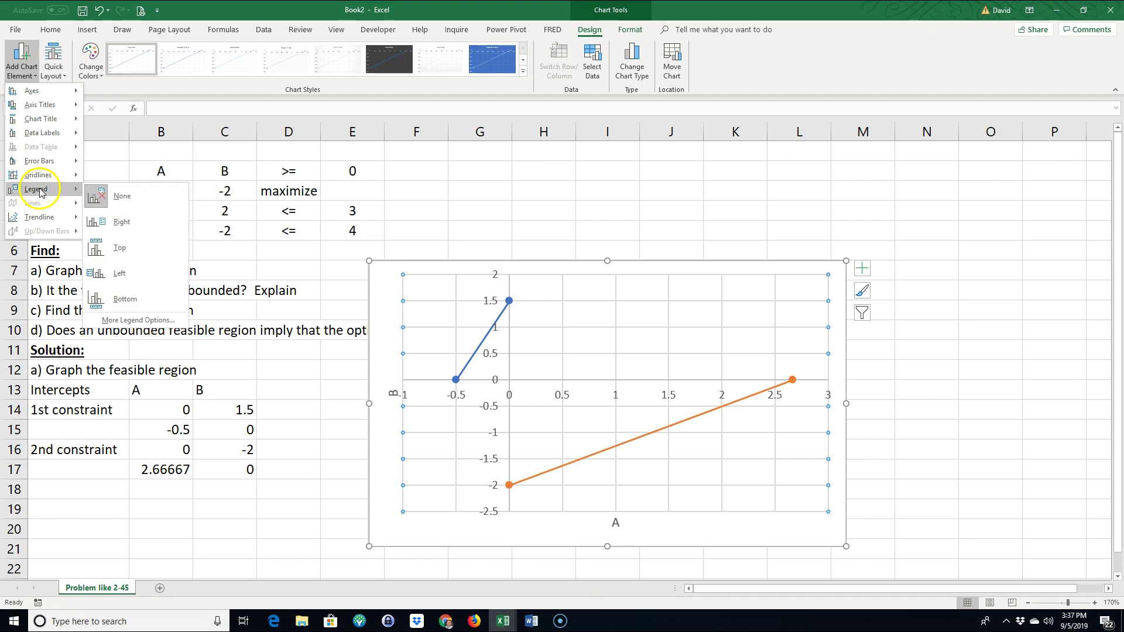
click(120, 249)
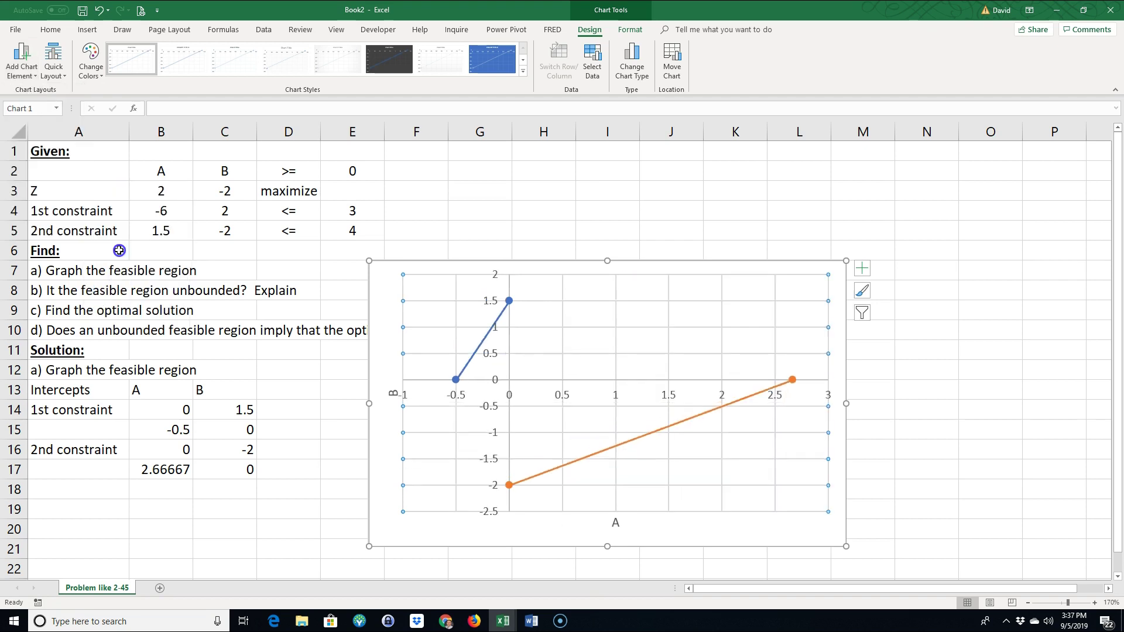
drag(692, 339, 897, 300)
click(416, 483)
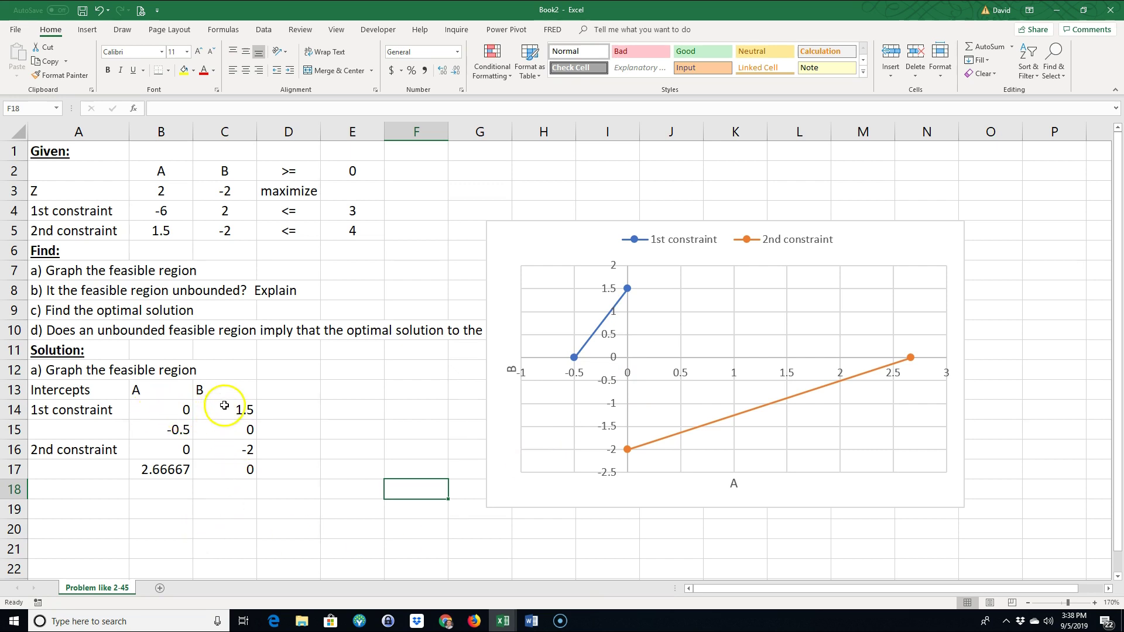
Replace C14 with the formula =(E4-B4)/C4, giving 4.5
drag(225, 405, 240, 466)
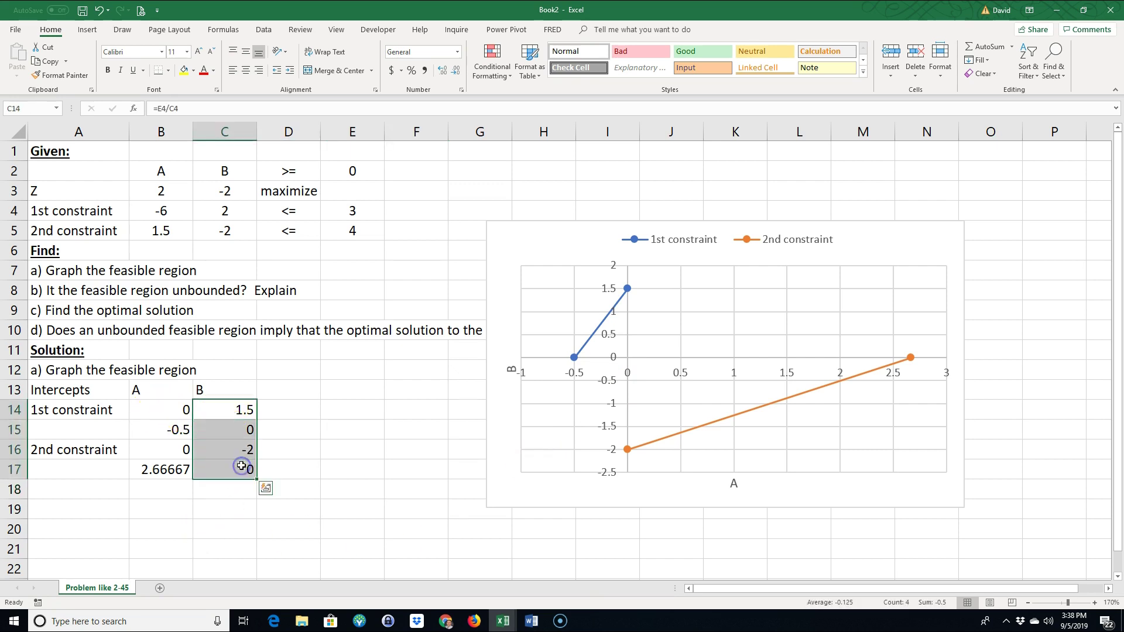
click(243, 408)
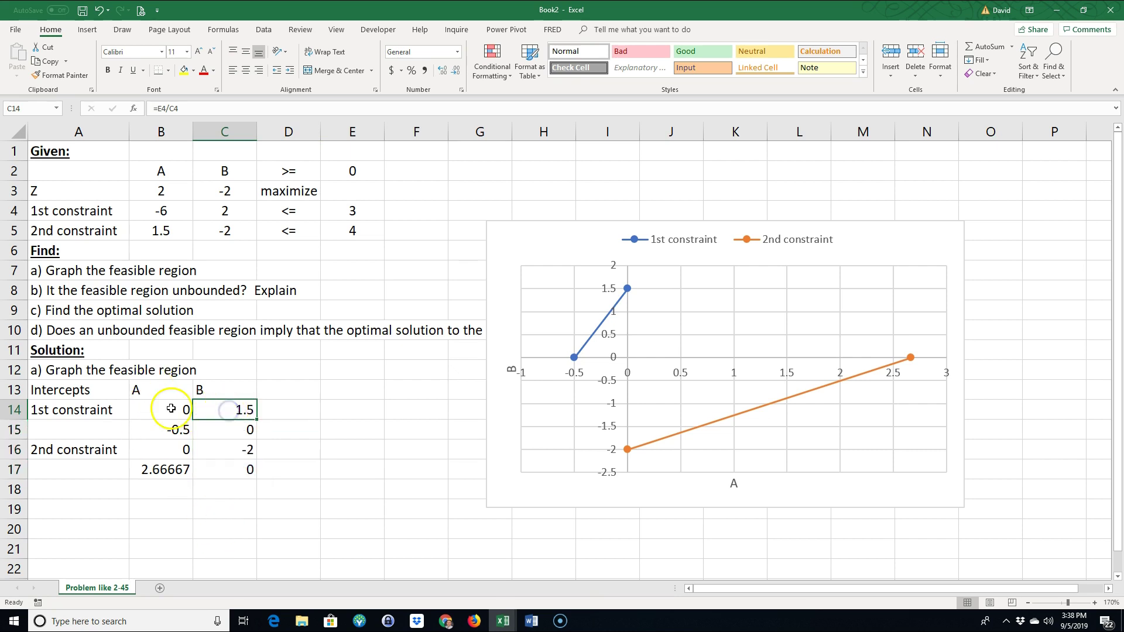
shift+click(171, 408)
click(230, 408)
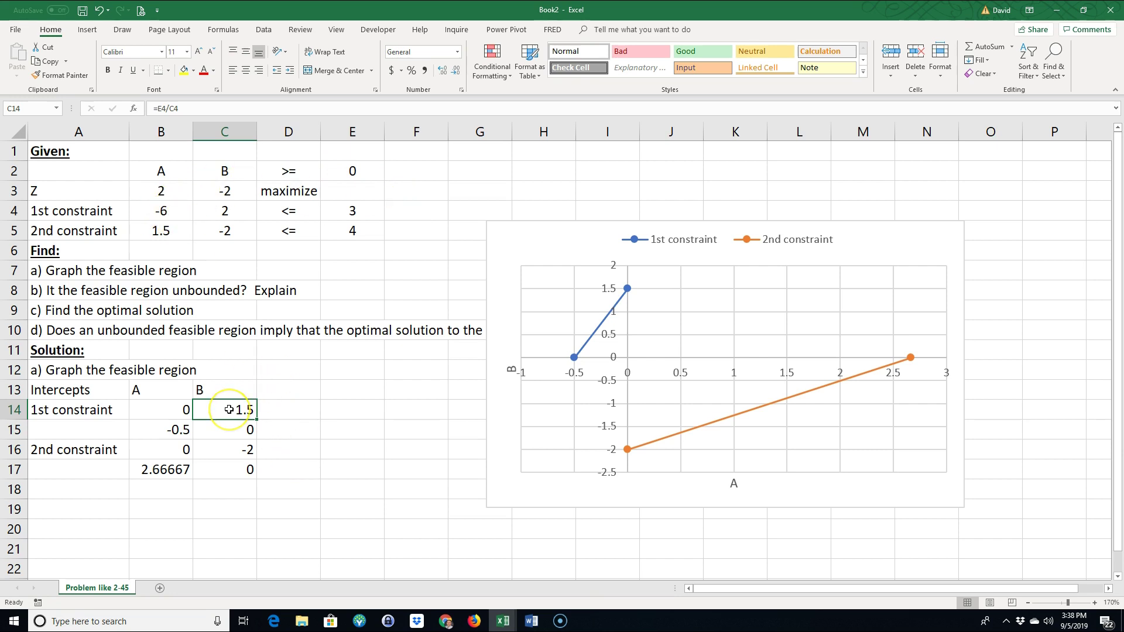
text(=()
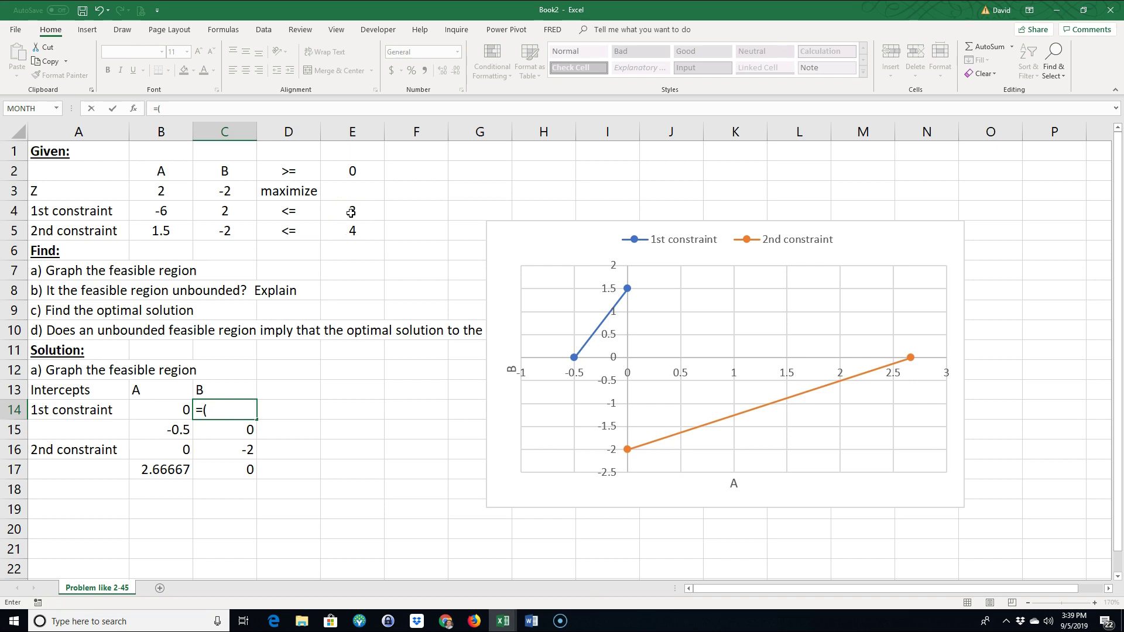
click(346, 207)
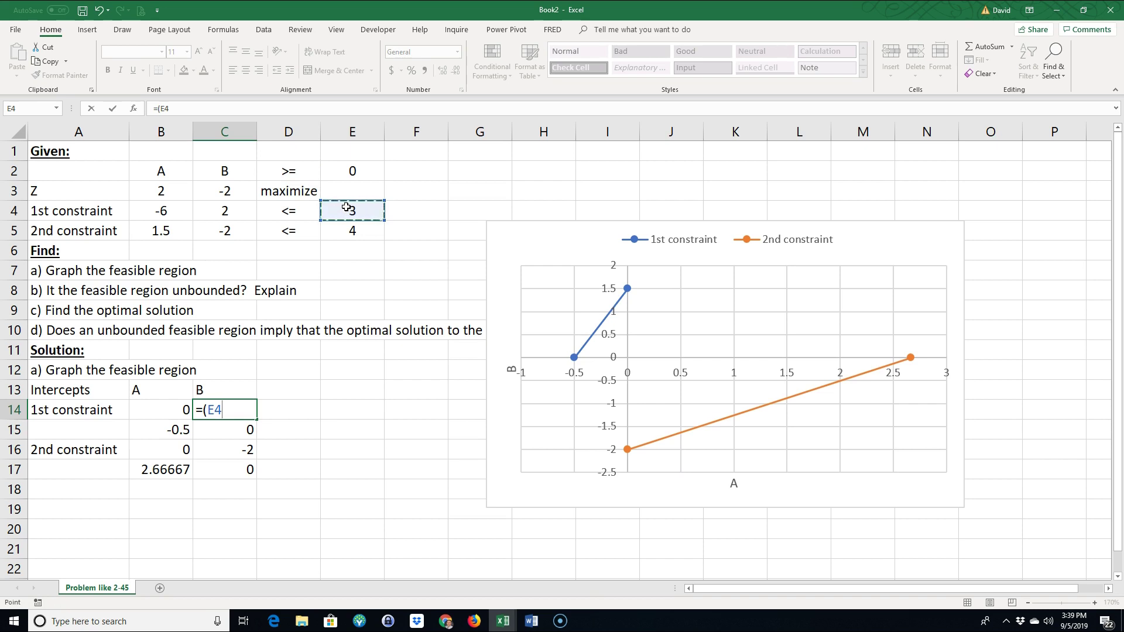
text(-)
click(168, 213)
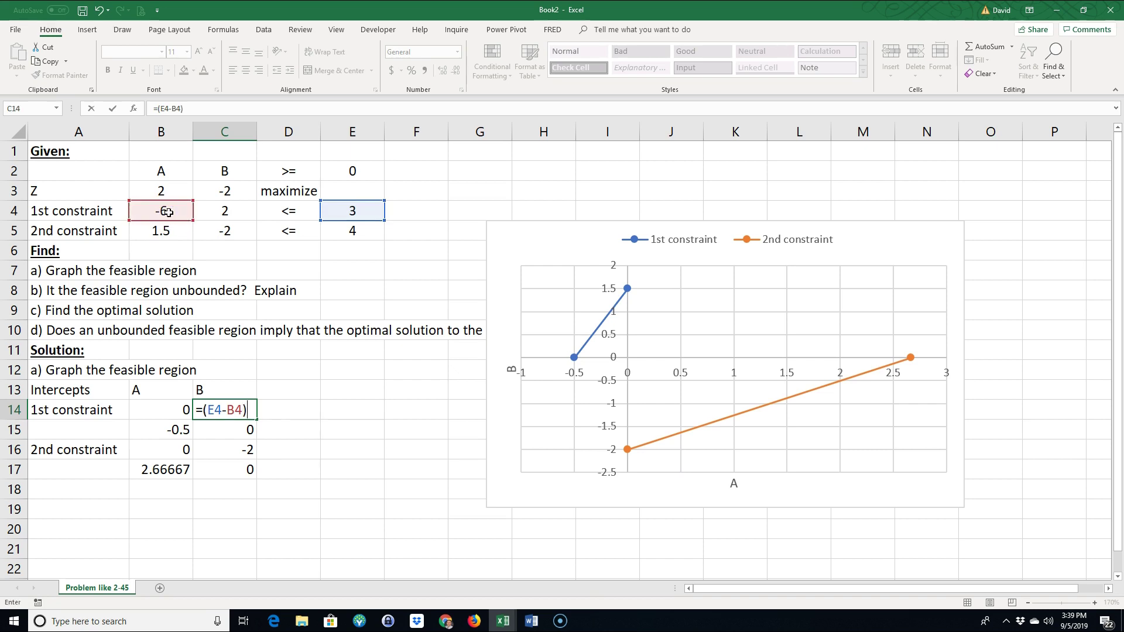
text()/)
click(232, 214)
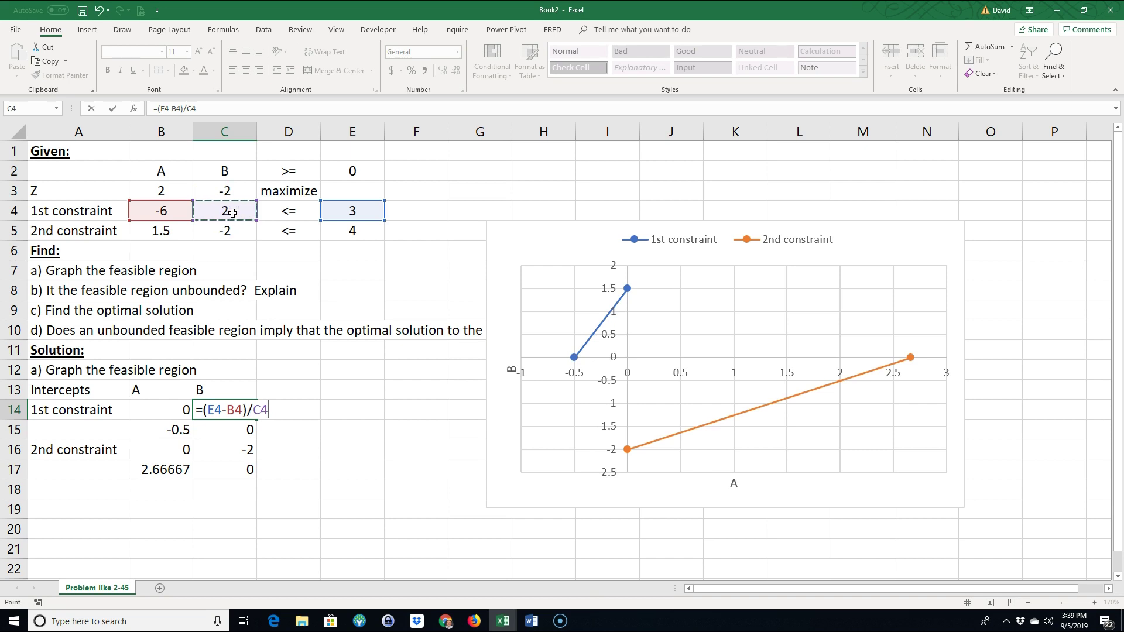
key(Return)
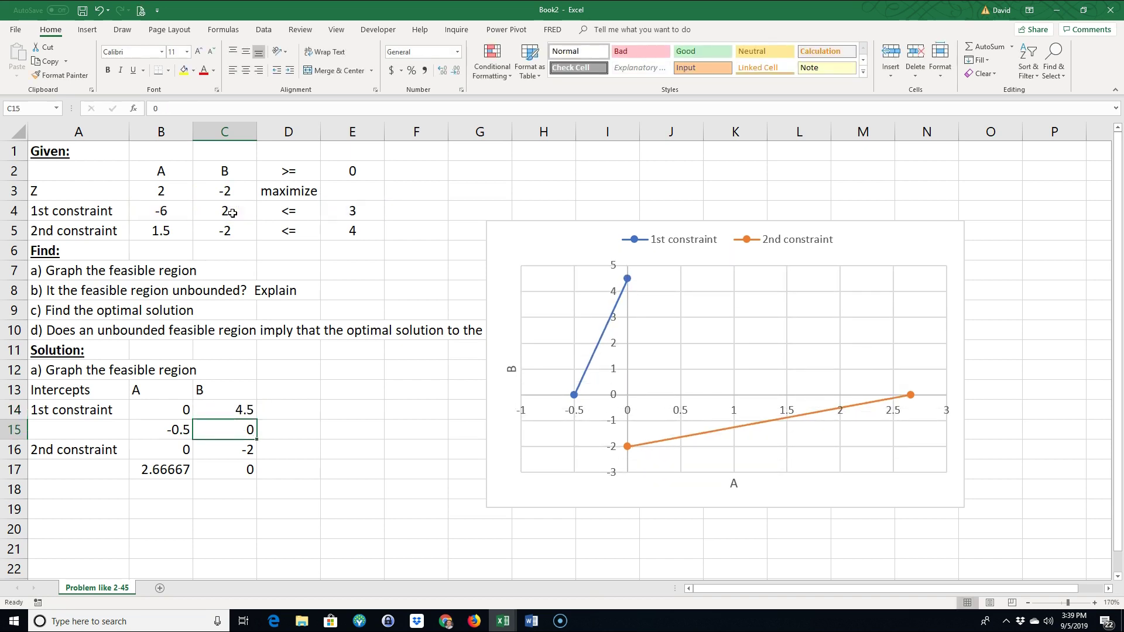
Fill the C14 formula down to C15 (-1.25) and reopen C14 for editing
double_click(232, 409)
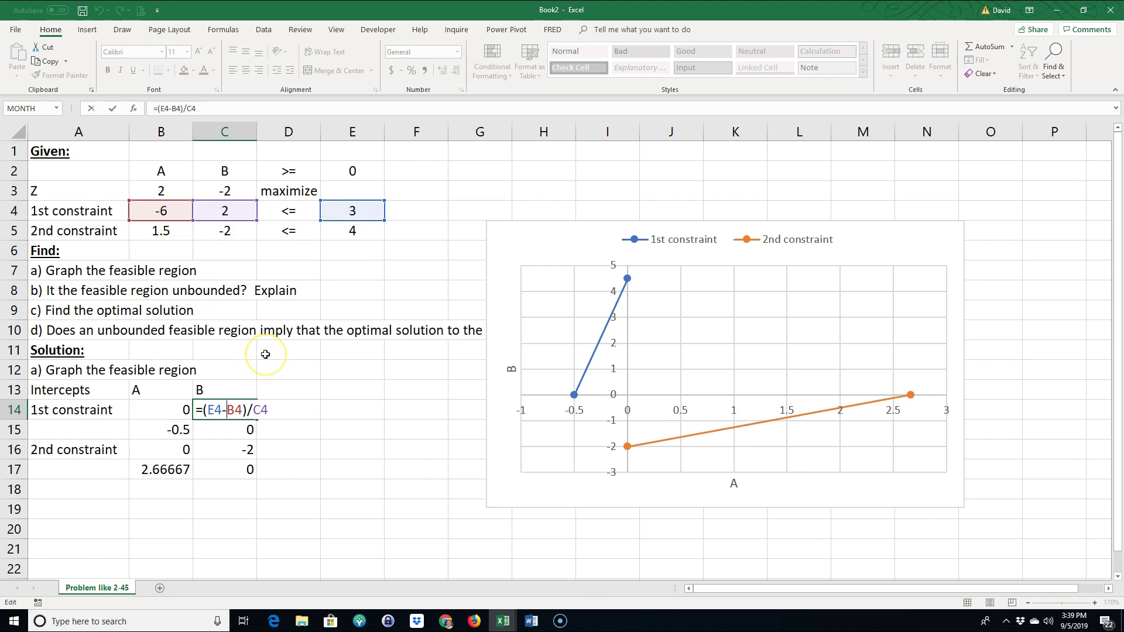
key(ctrl+Return)
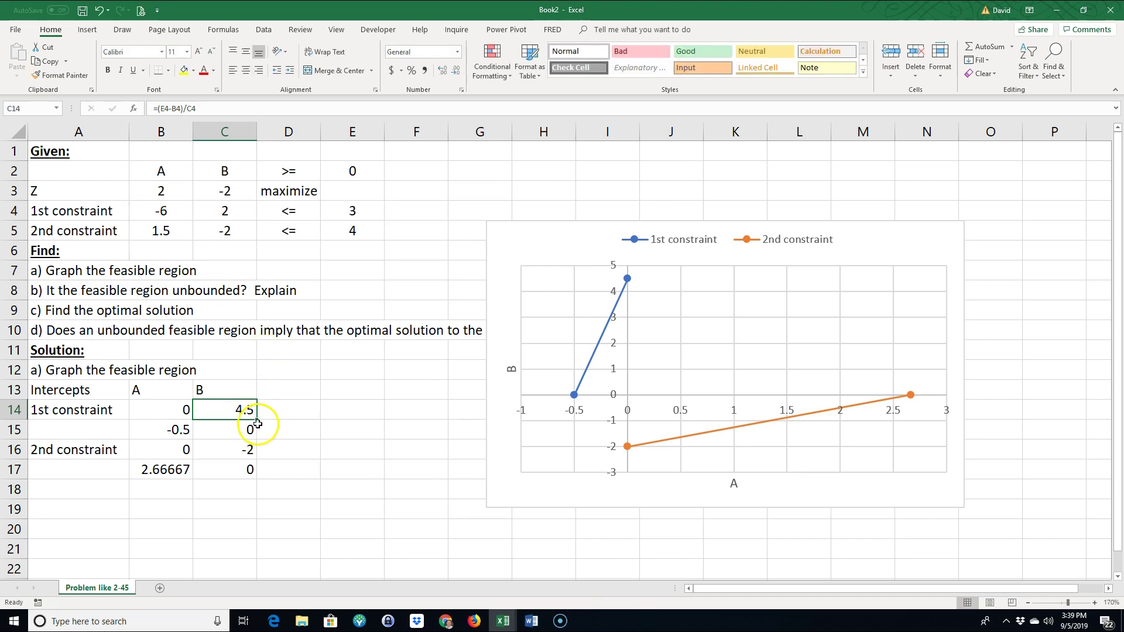
drag(258, 420, 256, 433)
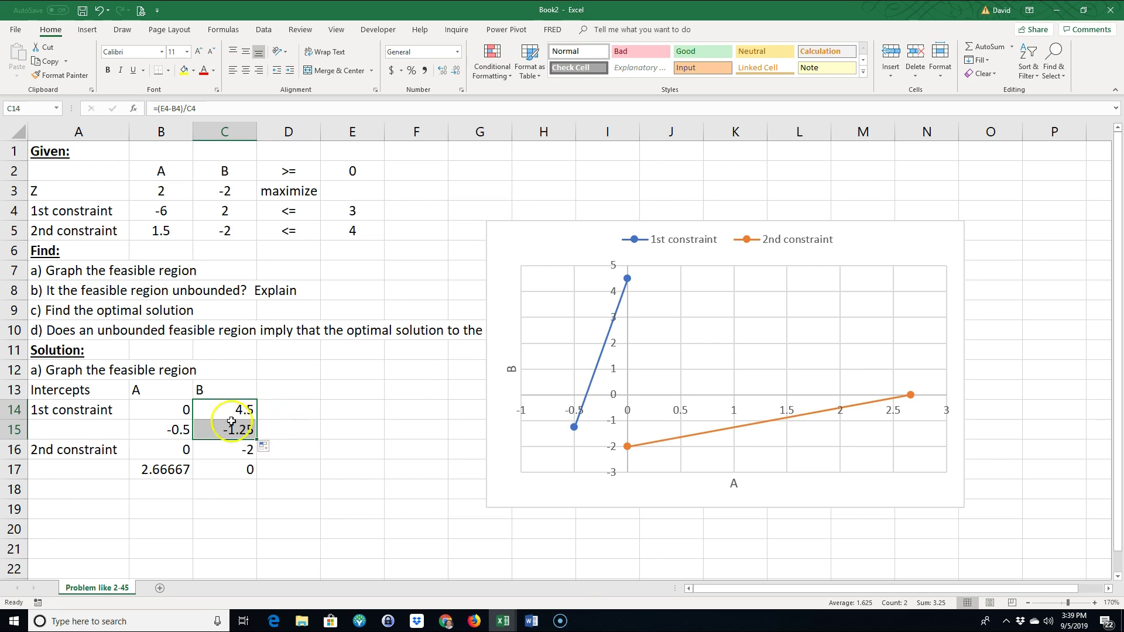
double_click(238, 410)
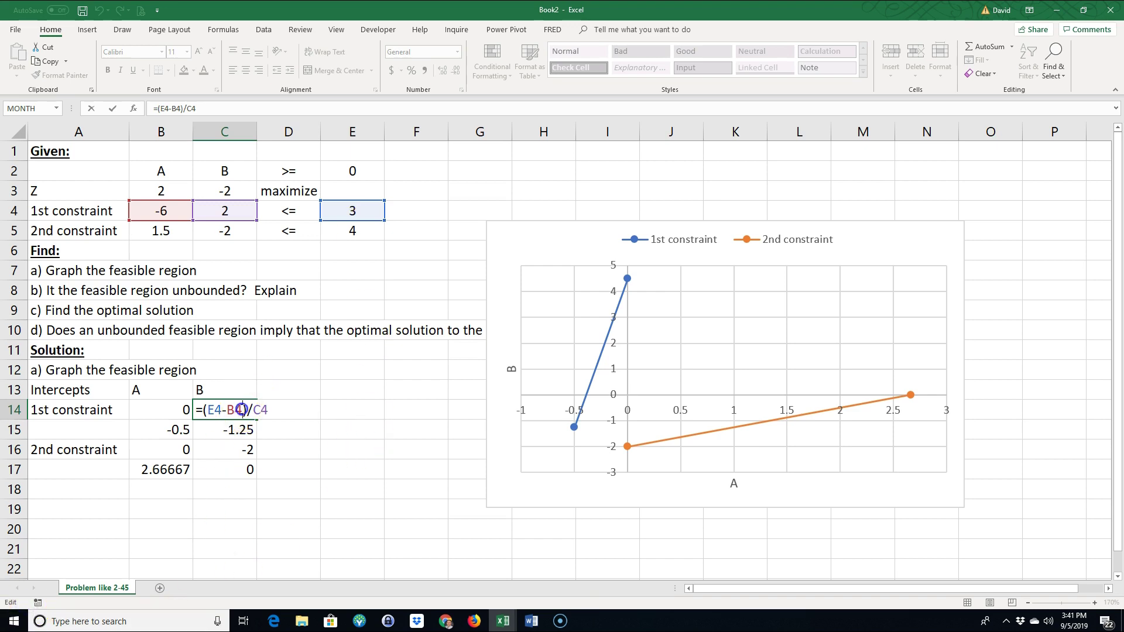
Change C14 to =(E4-B4*B14)/C4, giving 1.5, and fill it down to C15 (-2.375)
click(241, 410)
text(*)
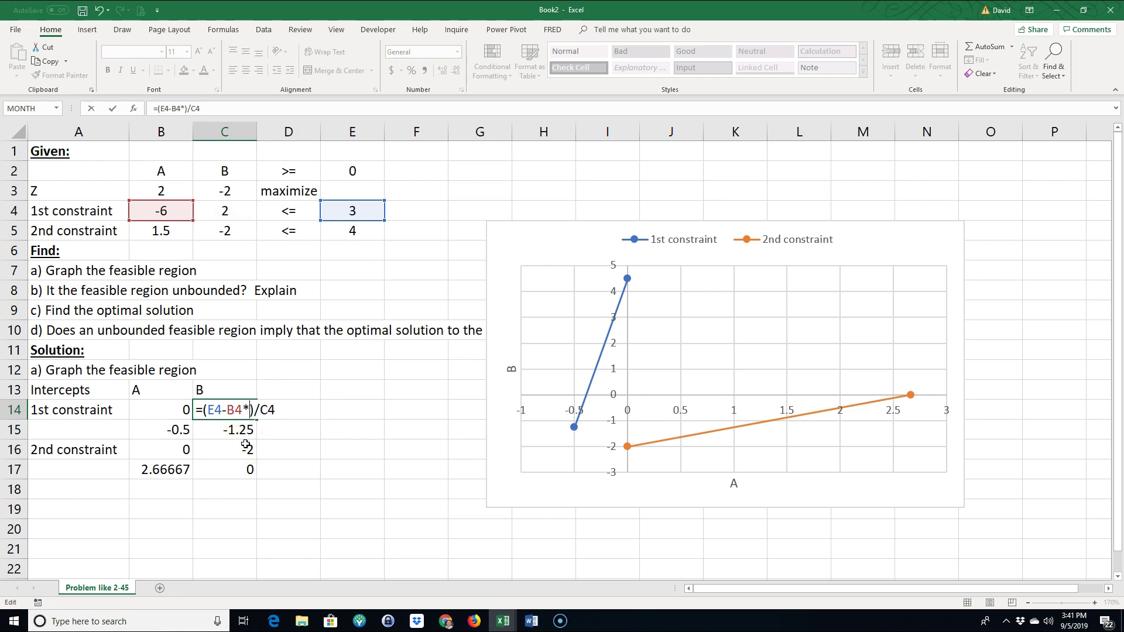
click(153, 409)
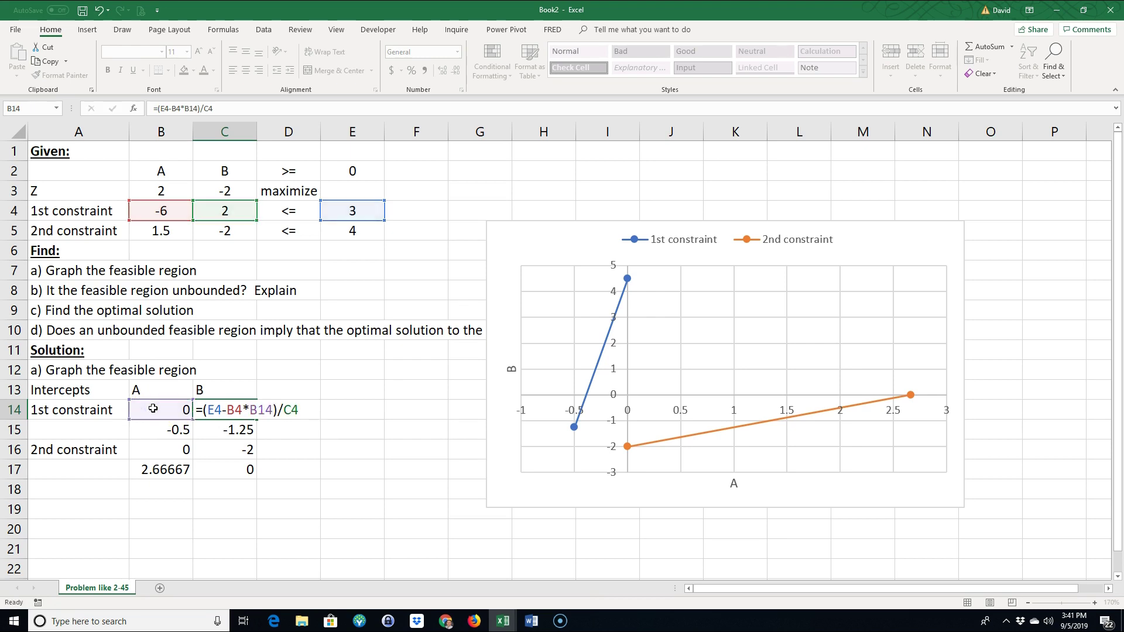
key(Return)
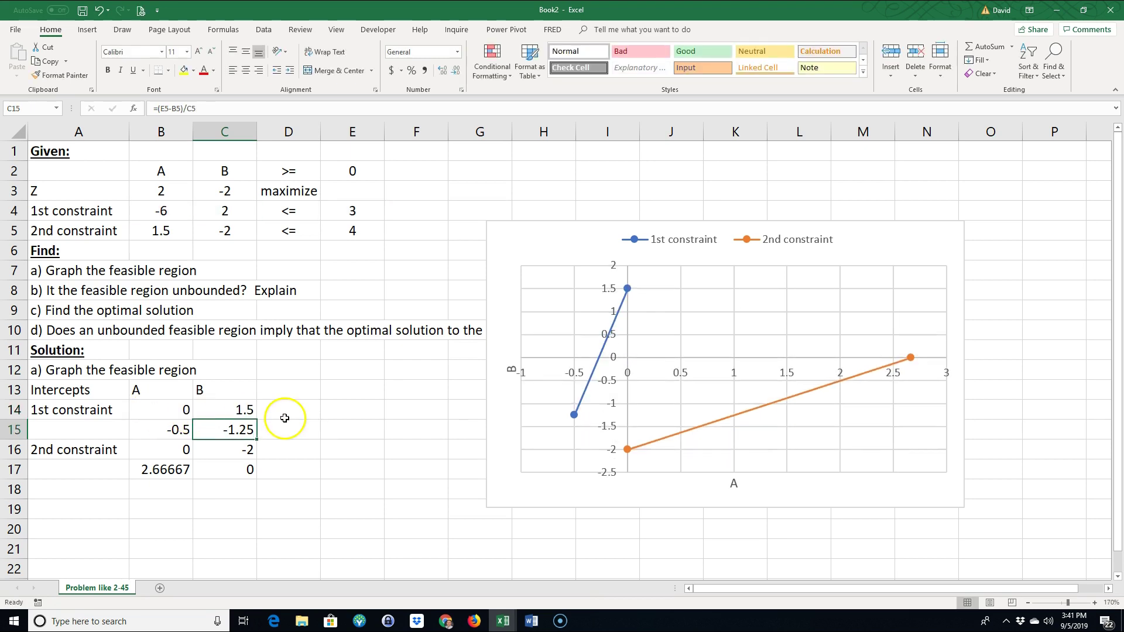
click(244, 412)
drag(257, 421, 257, 440)
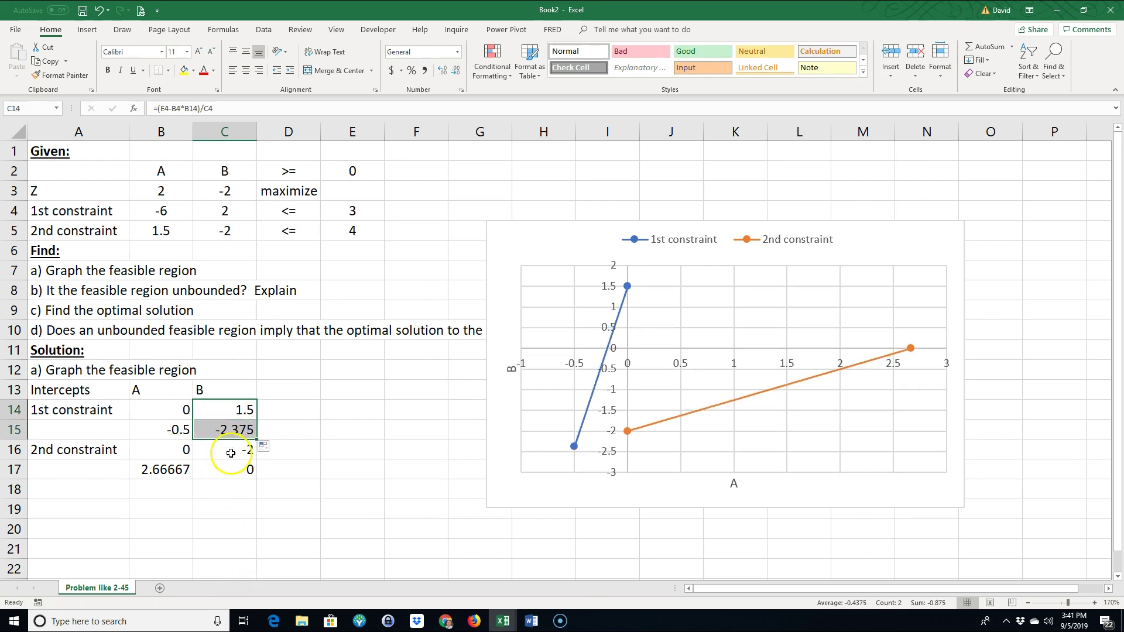
Make E4, B4 and C4 absolute in C14's formula and fill it down so C15 shows 0
double_click(233, 430)
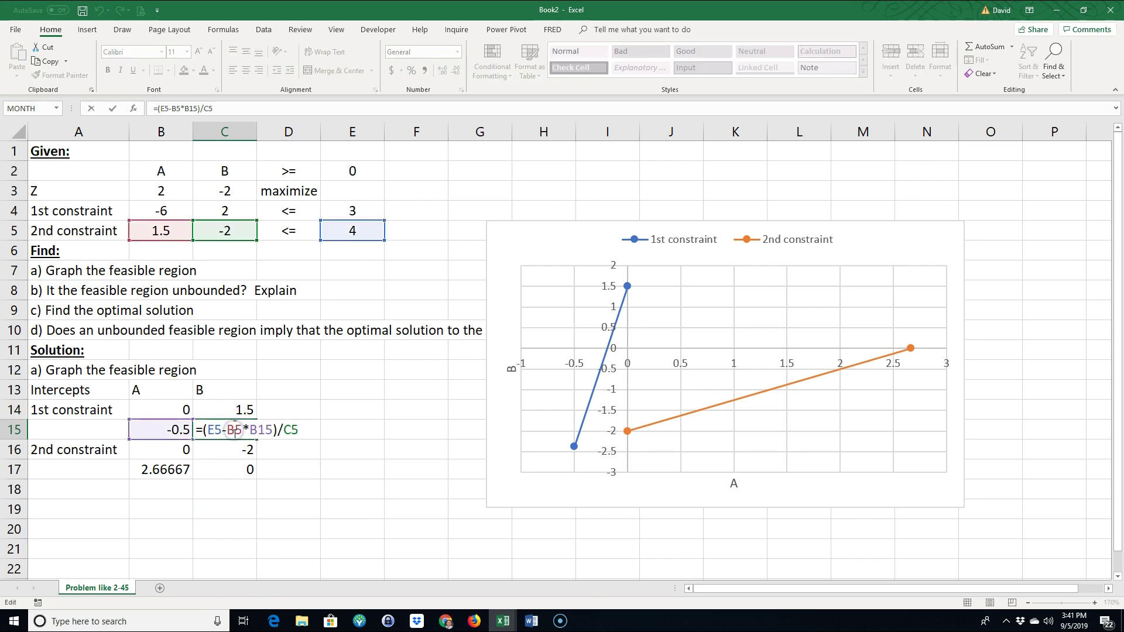
click(228, 408)
double_click(229, 408)
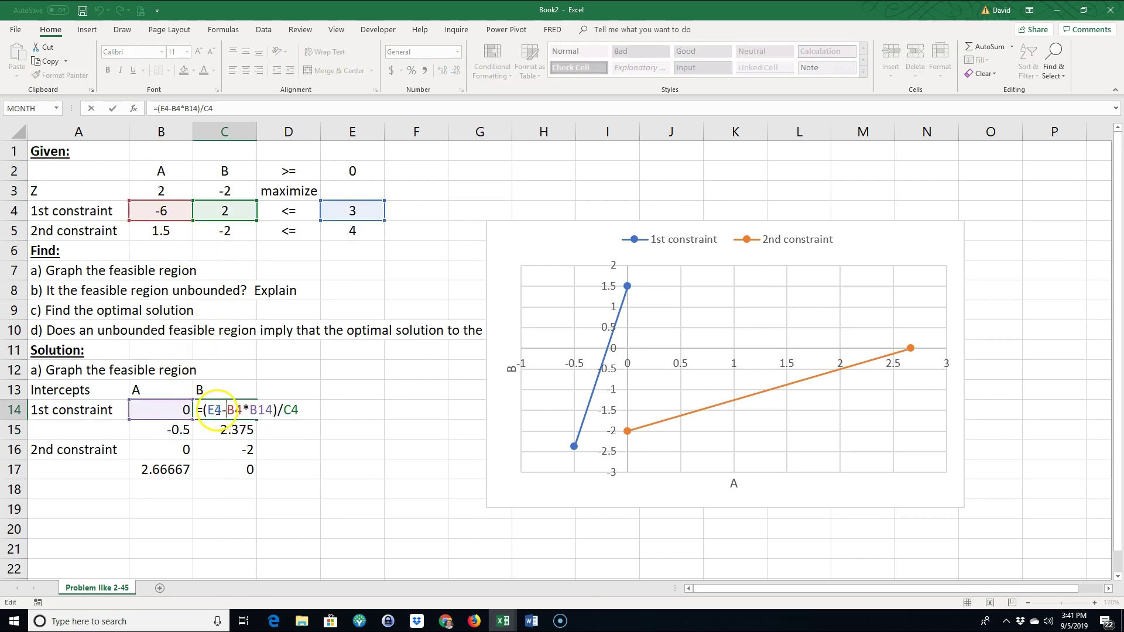
click(212, 409)
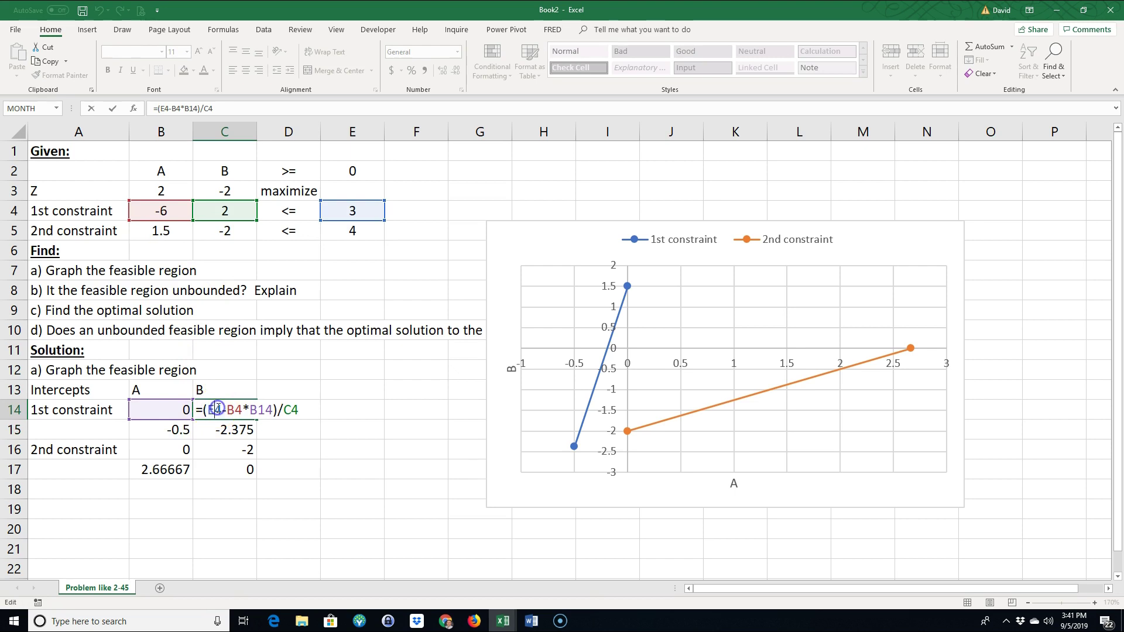
key(F4)
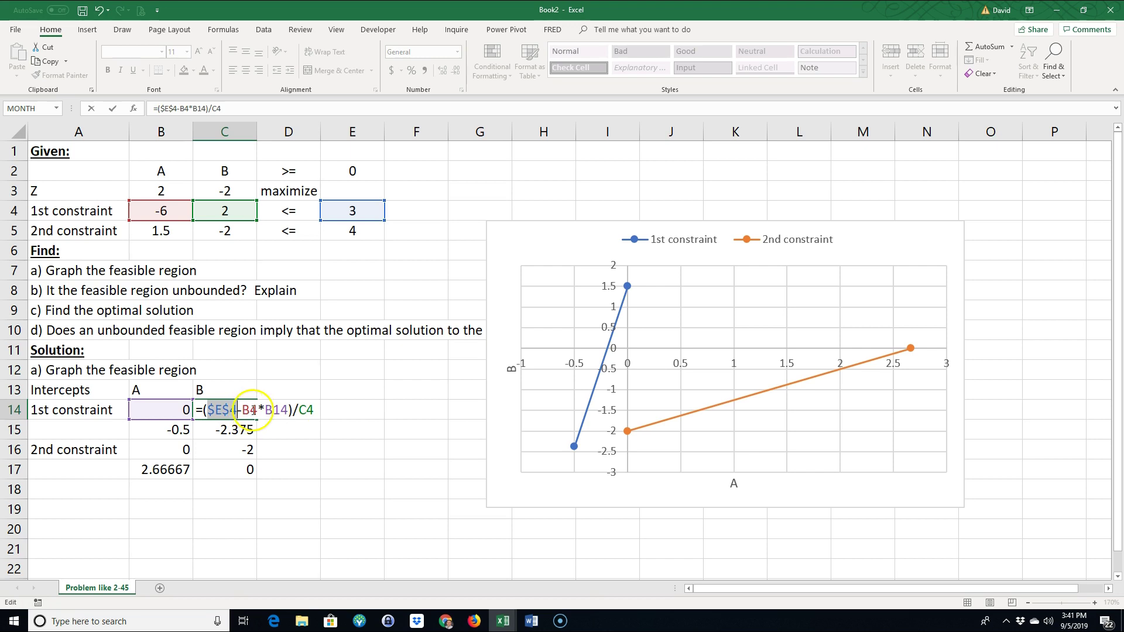
key(F4)
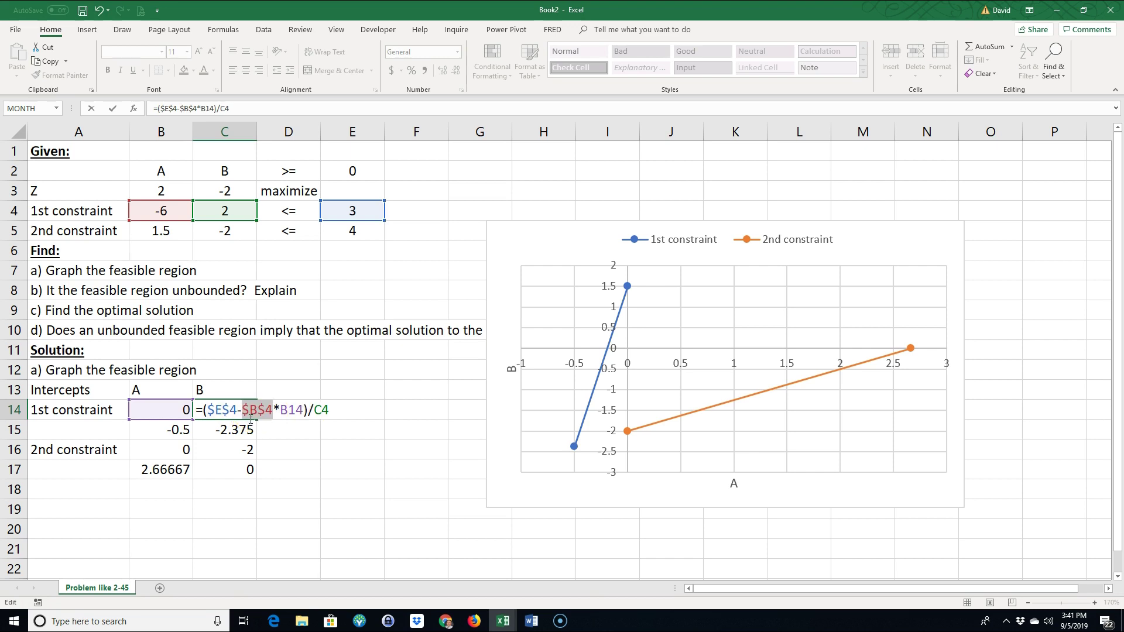
click(320, 409)
key(F4)
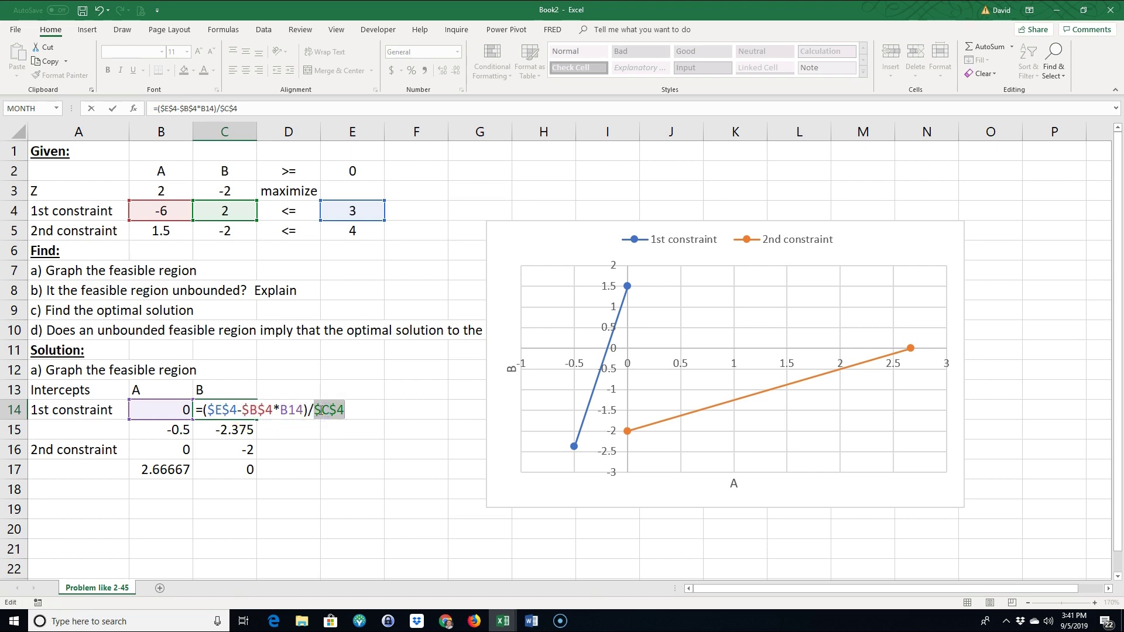
key(Return)
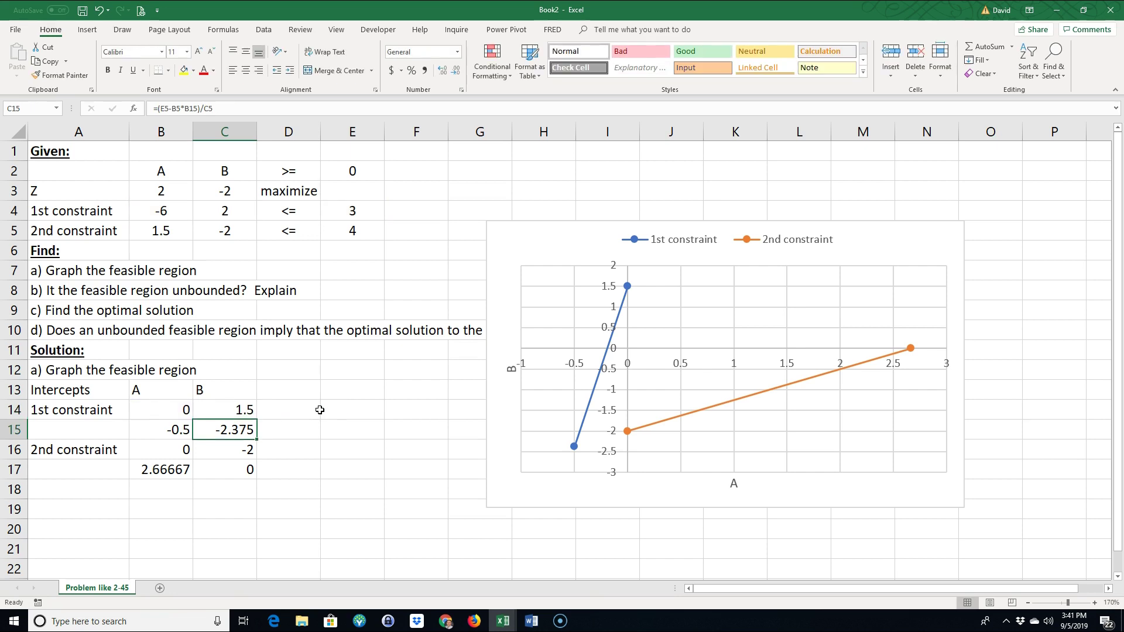
click(233, 413)
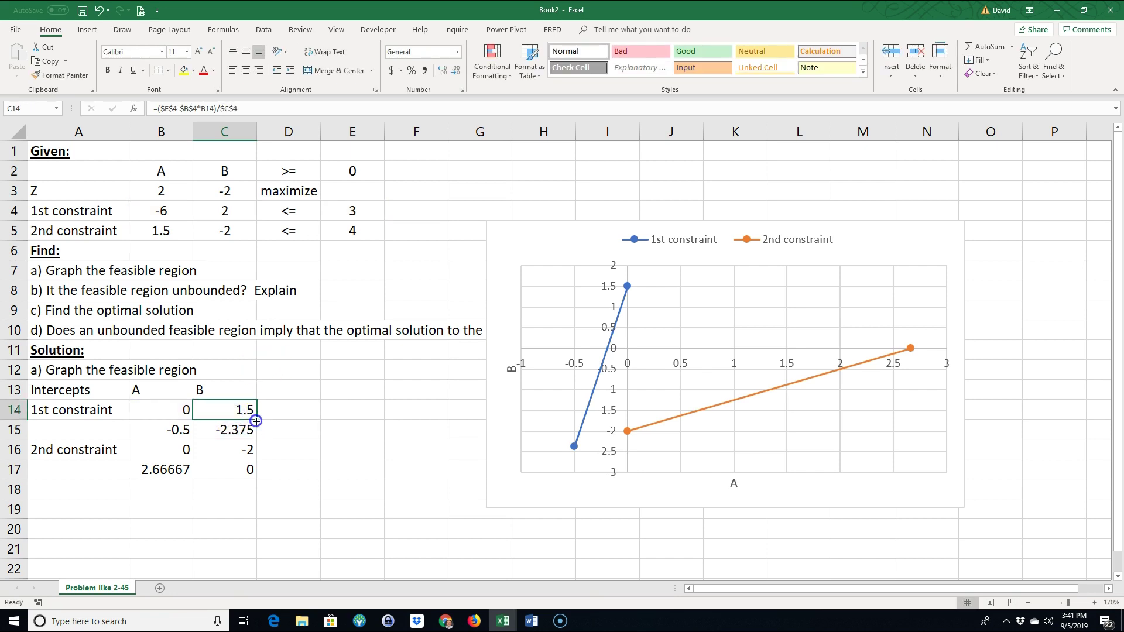
drag(255, 421, 257, 437)
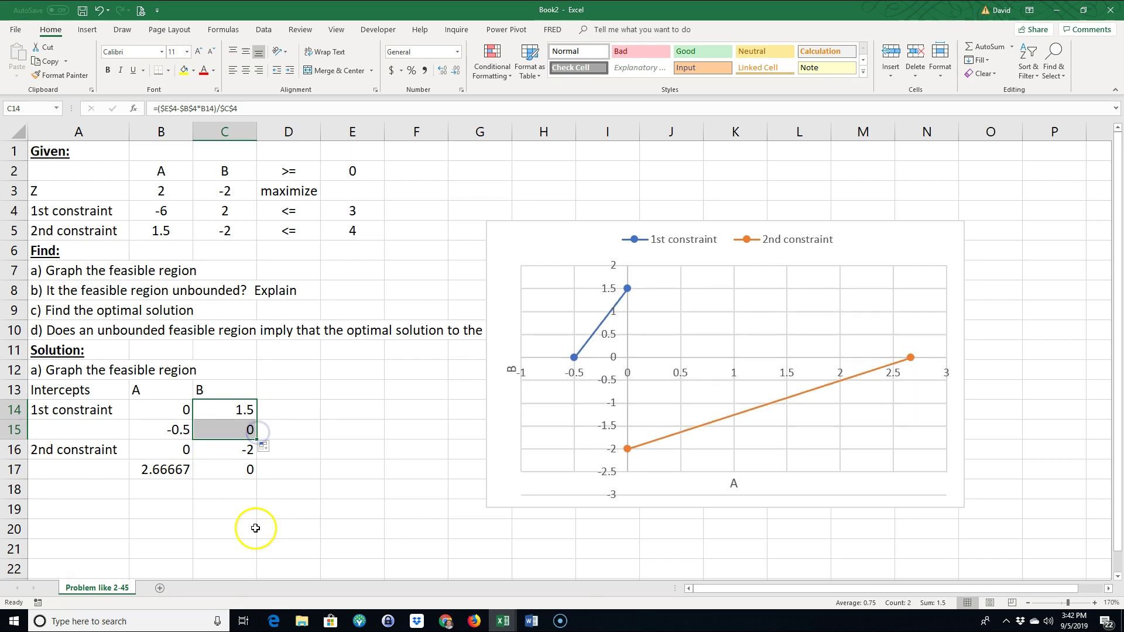
Extend the formula to C16, repoint it to $B$5, $C$5 and $E$5 (giving −2), and copy to C17
drag(257, 439, 259, 453)
double_click(237, 453)
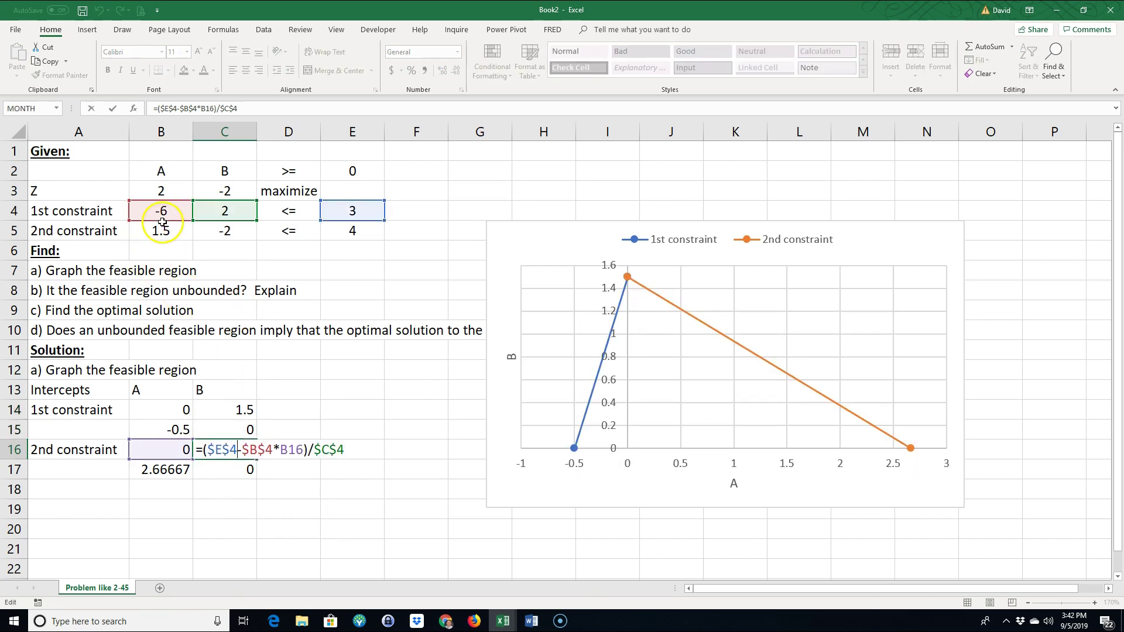
drag(163, 222, 221, 234)
drag(363, 222, 365, 231)
key(Return)
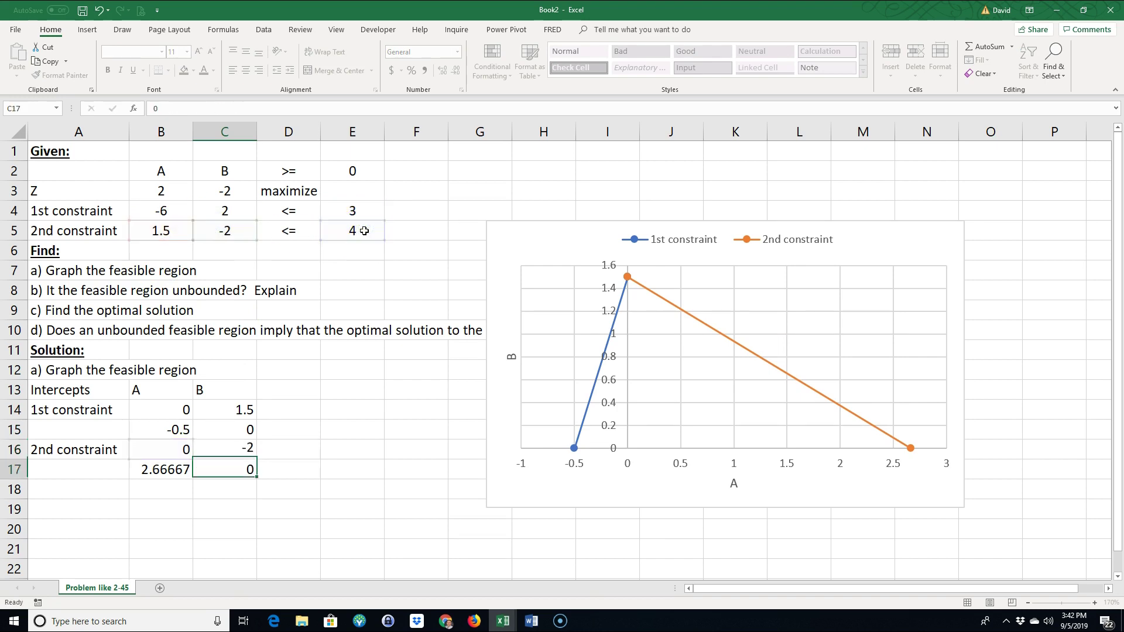
click(231, 448)
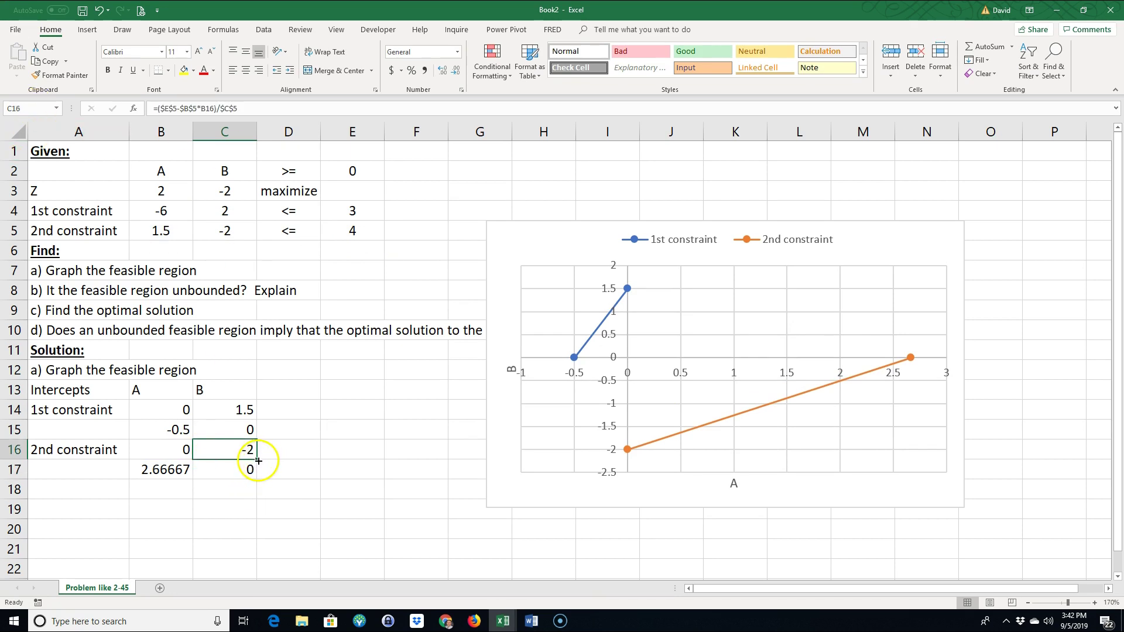
mouse_move(258, 461)
mouse_down()
mouse_move(252, 468)
mouse_move(264, 472)
mouse_up()
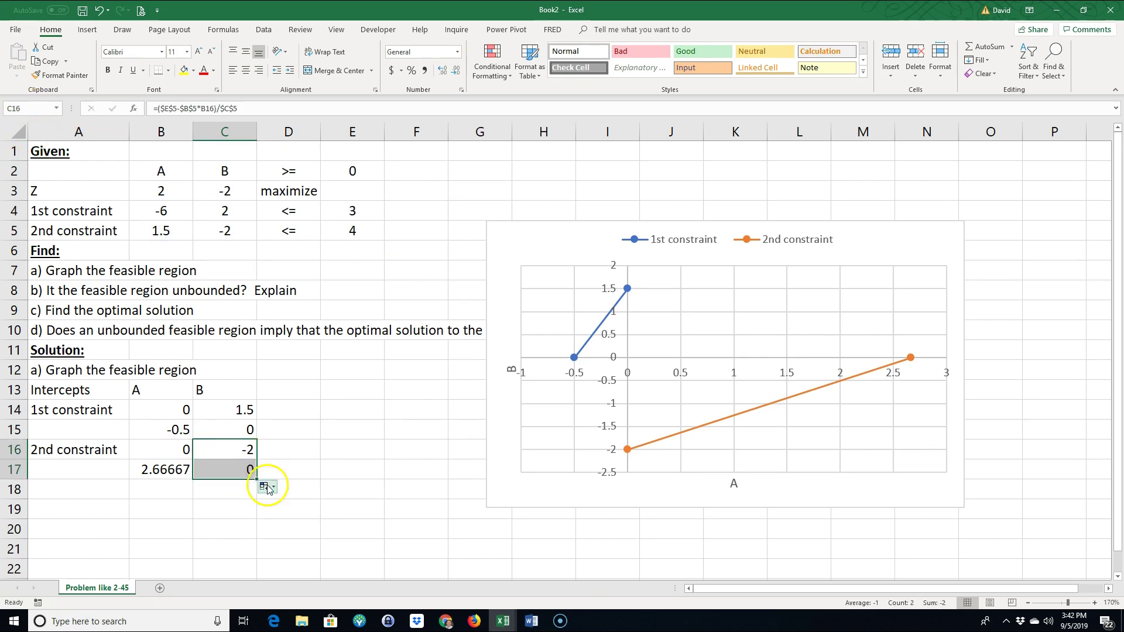
click(267, 487)
click(275, 407)
Enter =FORMULATEXT(C14) in D14 and fill it down to D17
text(=form)
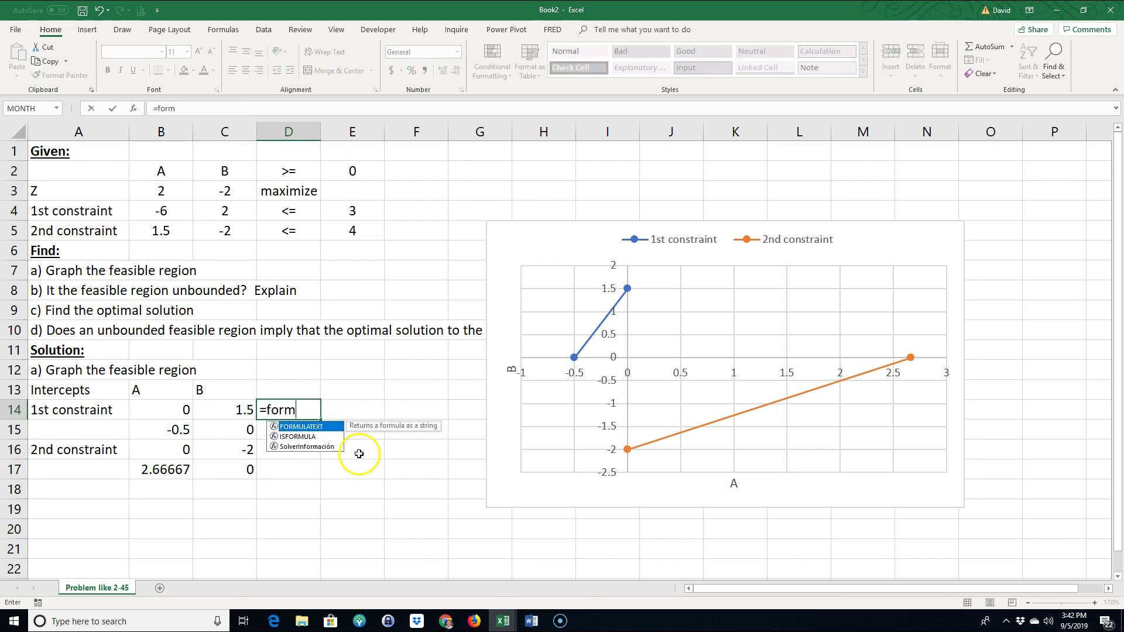
double_click(322, 426)
click(227, 410)
key(Return)
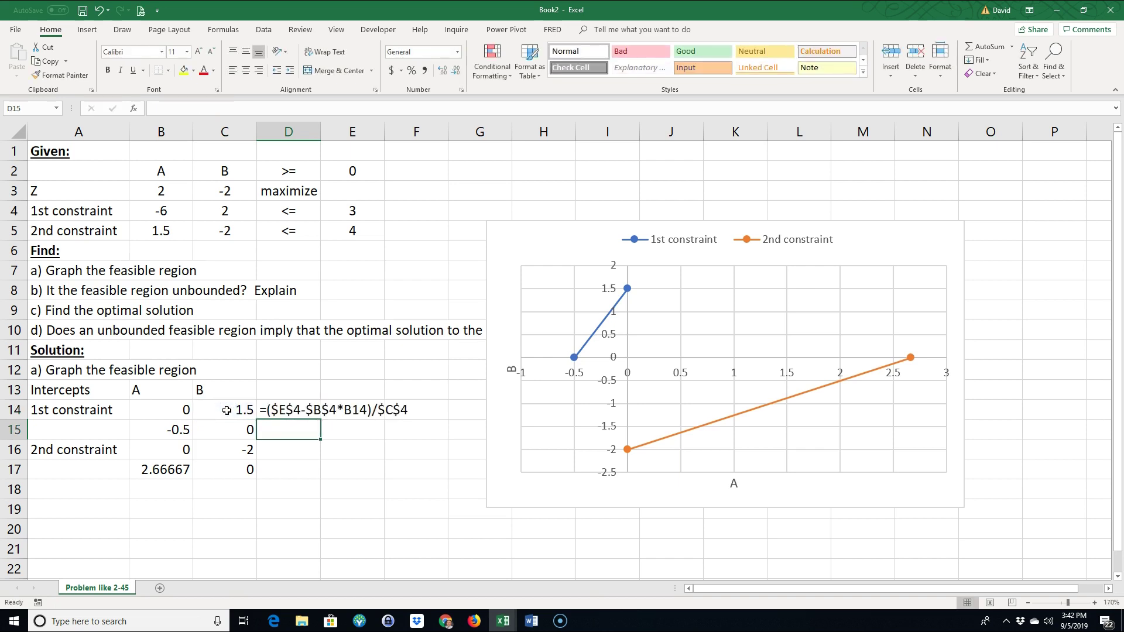
click(286, 412)
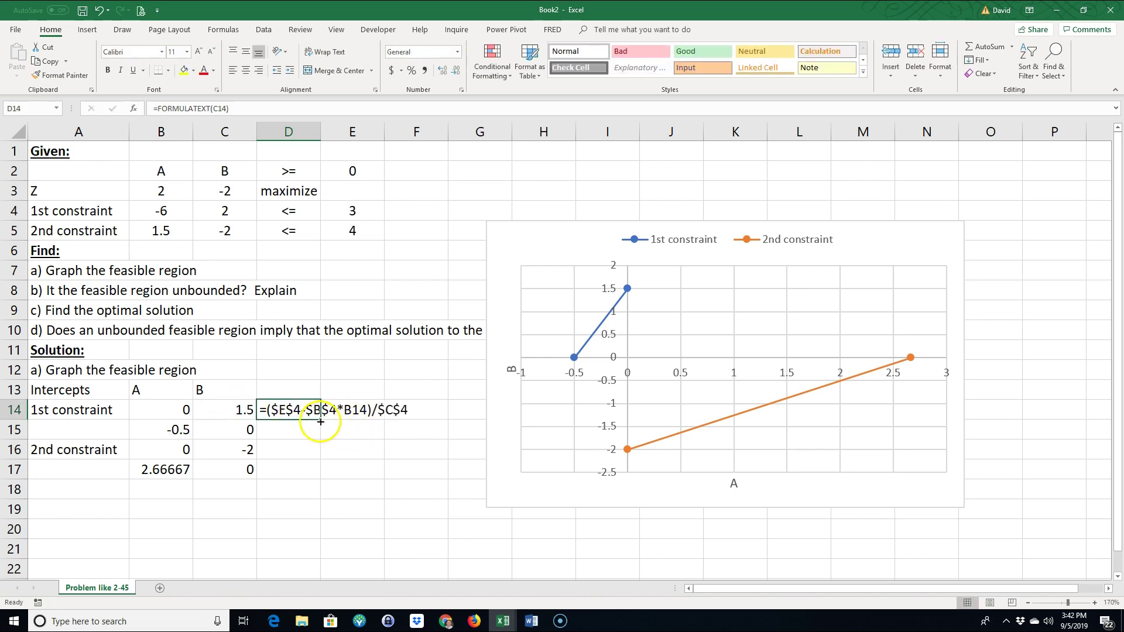
double_click(320, 421)
click(284, 506)
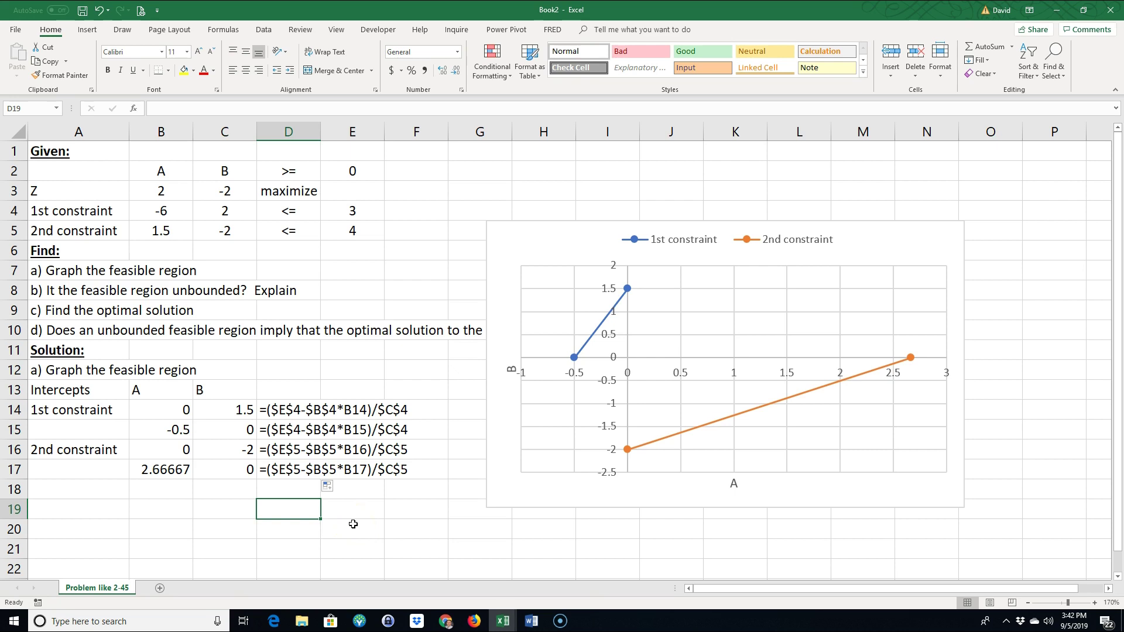
Drag the constraint chart slightly up and left, next to the intercept table
drag(504, 248, 490, 222)
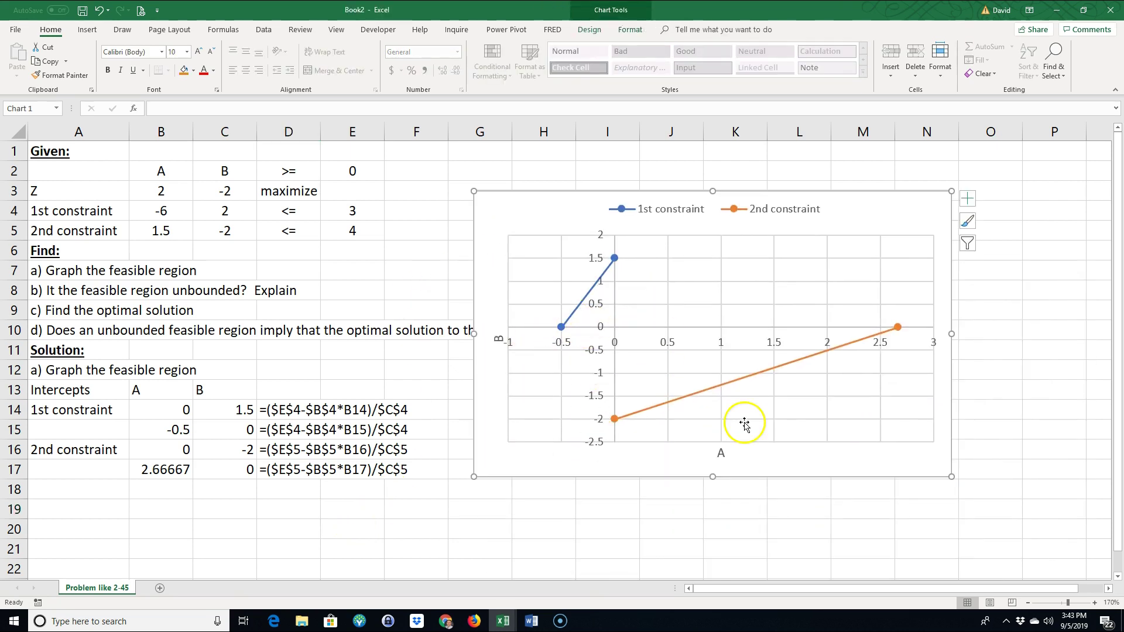
click(226, 410)
click(166, 410)
click(220, 410)
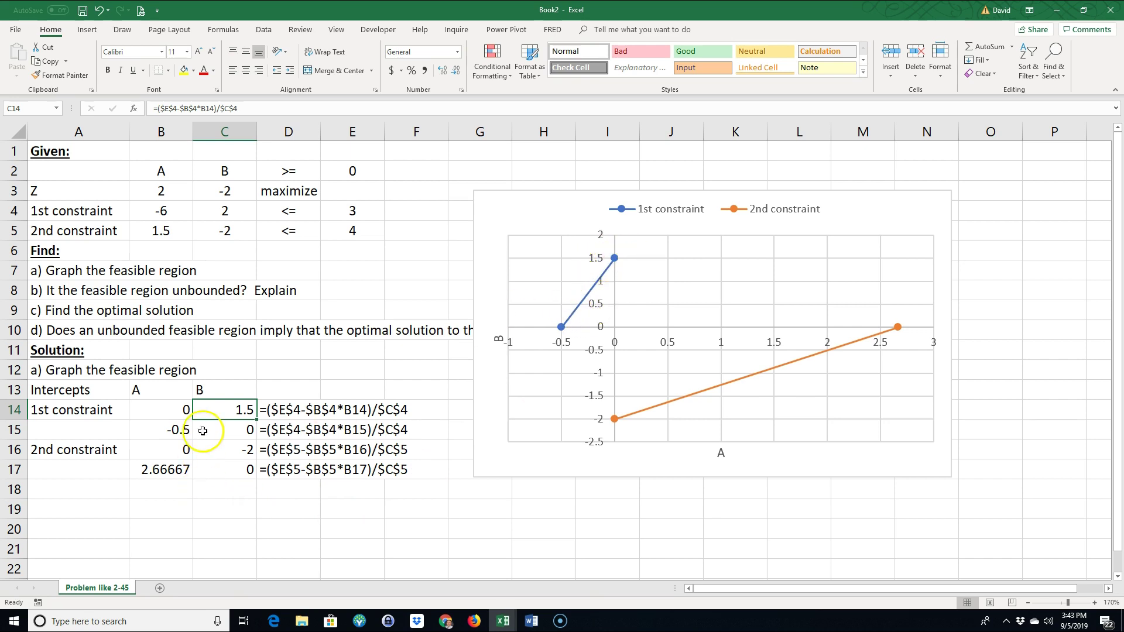
Set B15 to 5 so the 1st constraint line extends to (5, 16.5)
click(170, 430)
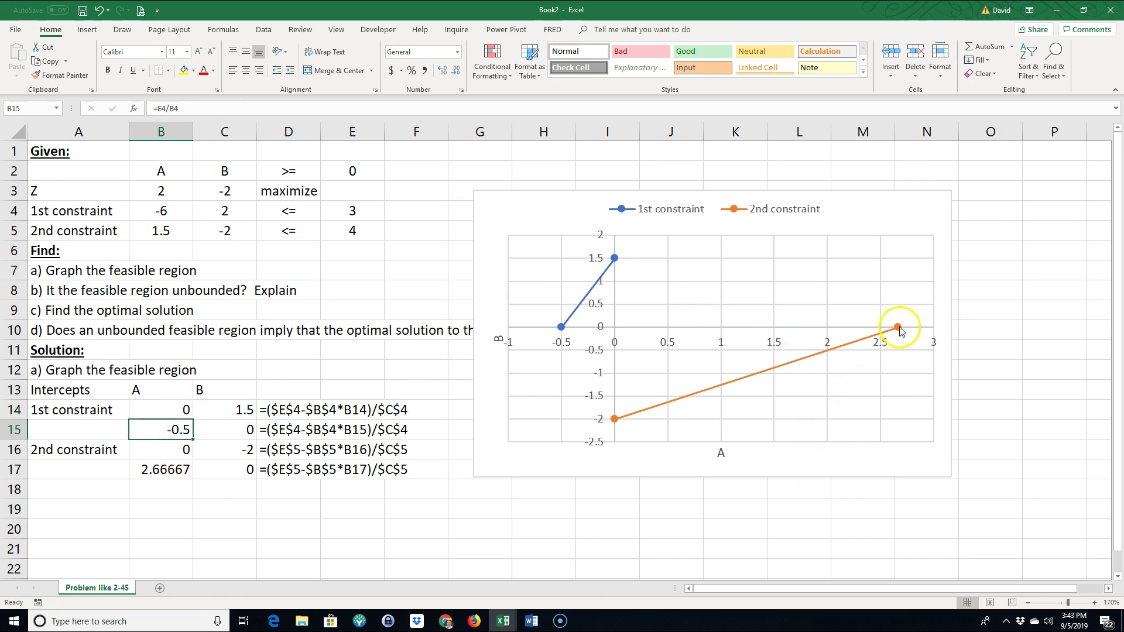
mouse_move(900, 331)
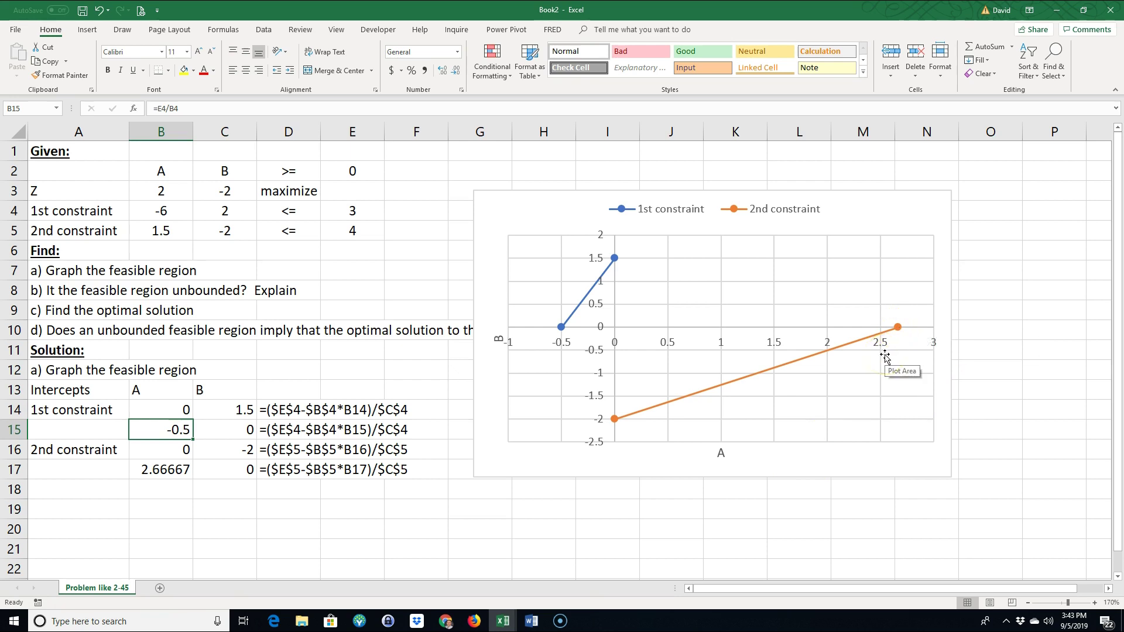
text(5)
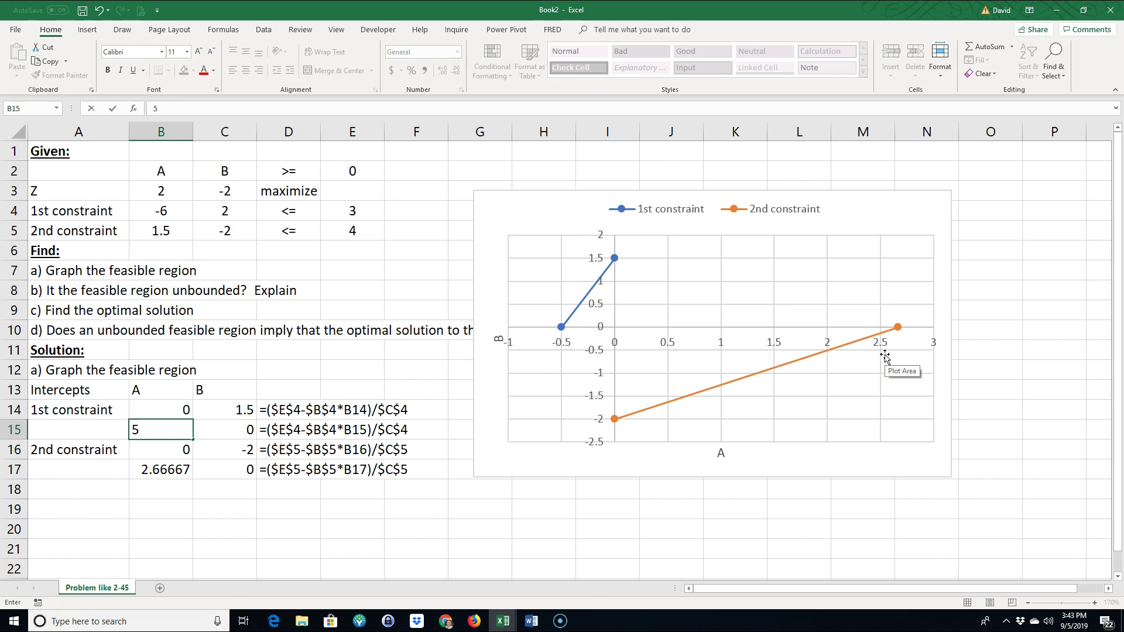
key(Return)
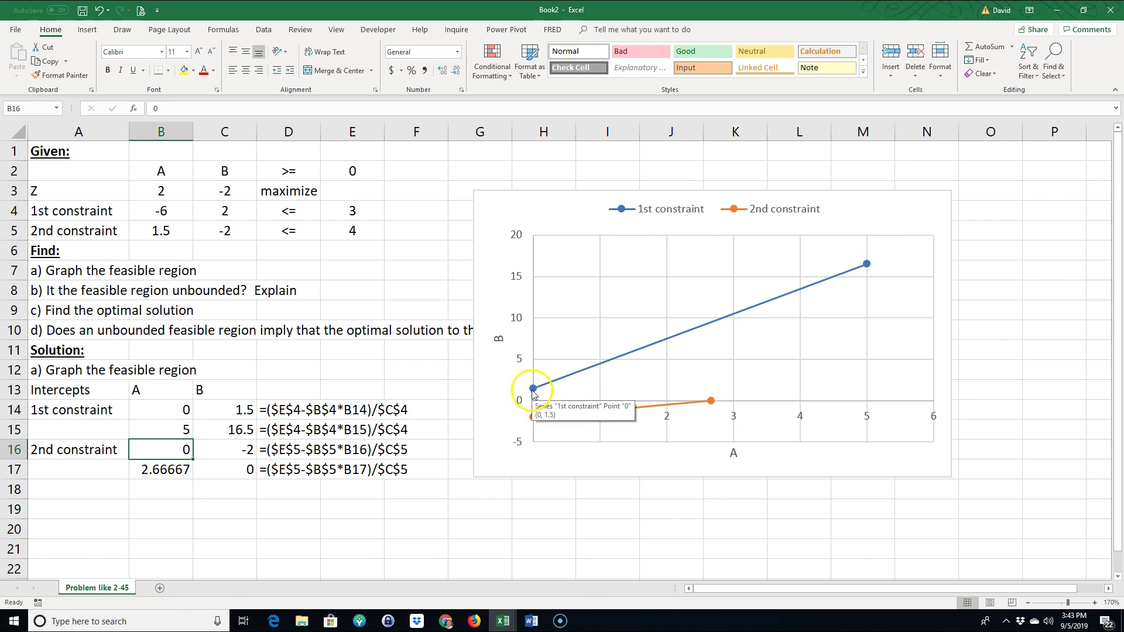
Set B16 to 10 so the 2nd constraint line extends to (10, 5.5)
mouse_move(866, 270)
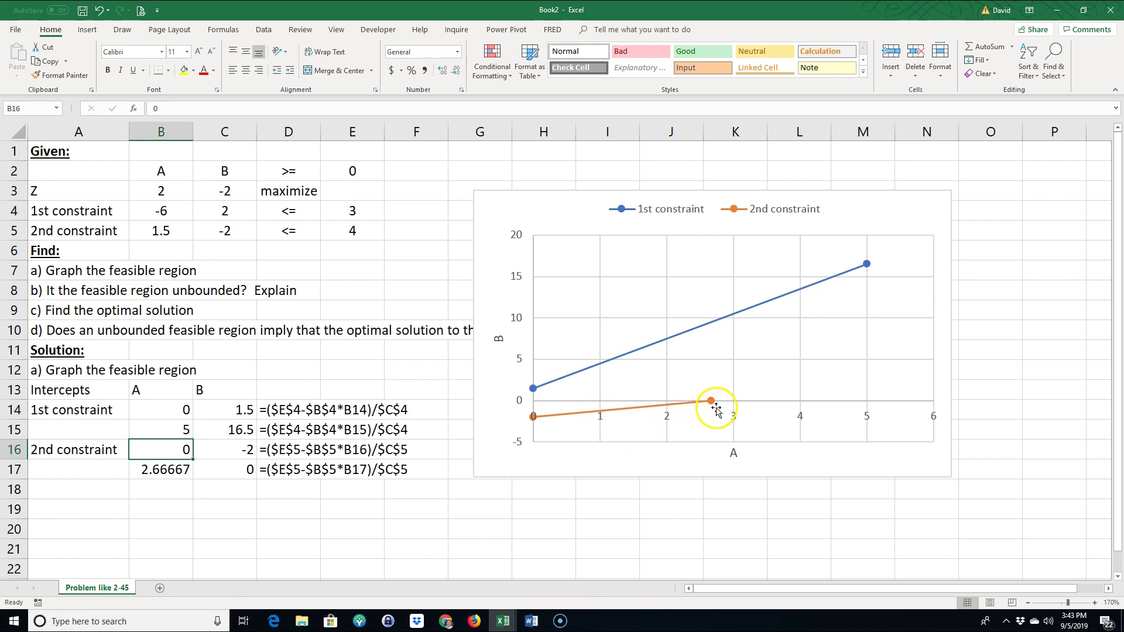
mouse_move(714, 407)
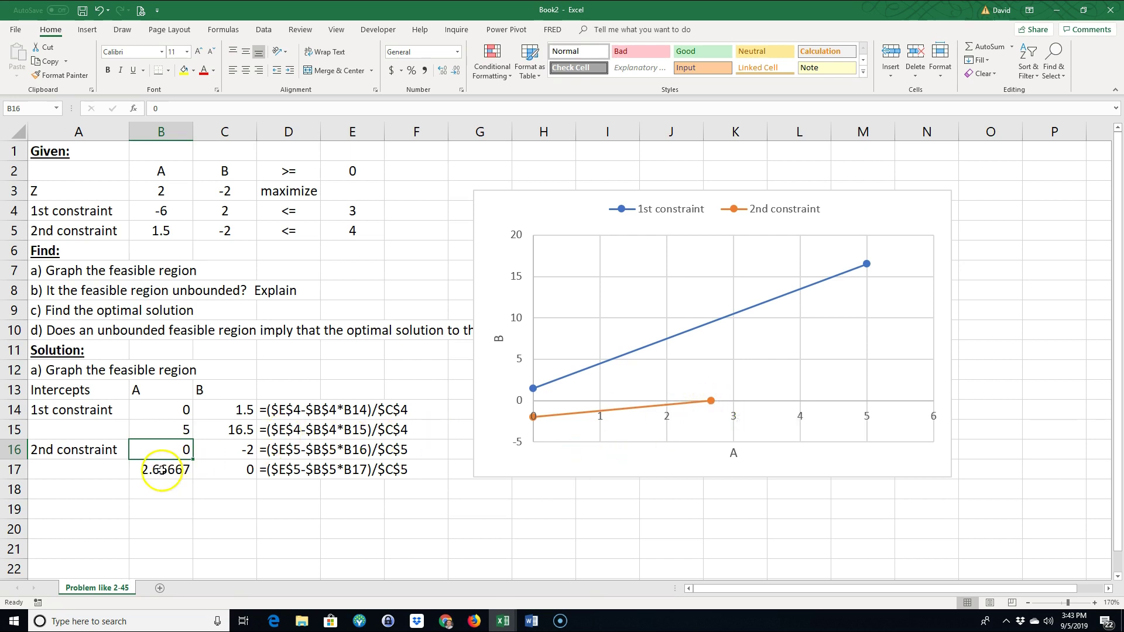
drag(155, 471, 201, 468)
click(155, 451)
text(10)
key(Return)
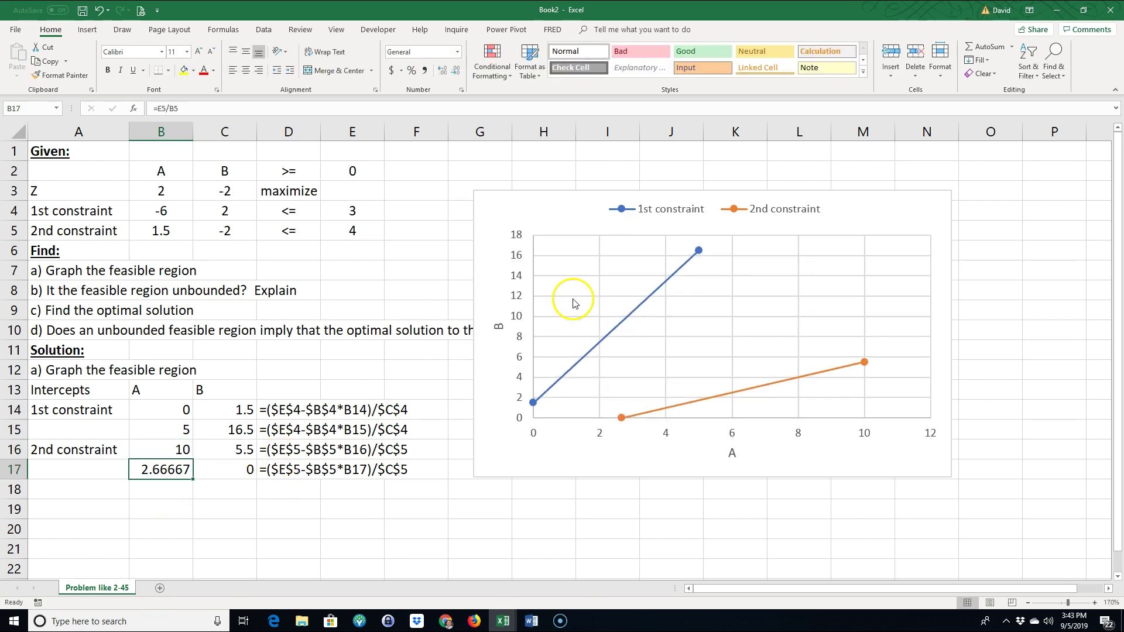
scroll(657, 431, down, 1)
scroll(694, 293, up, 1)
Change B15 to 10 so C15 reads 31.5 and the blue line reaches (10, 31.5)
click(284, 529)
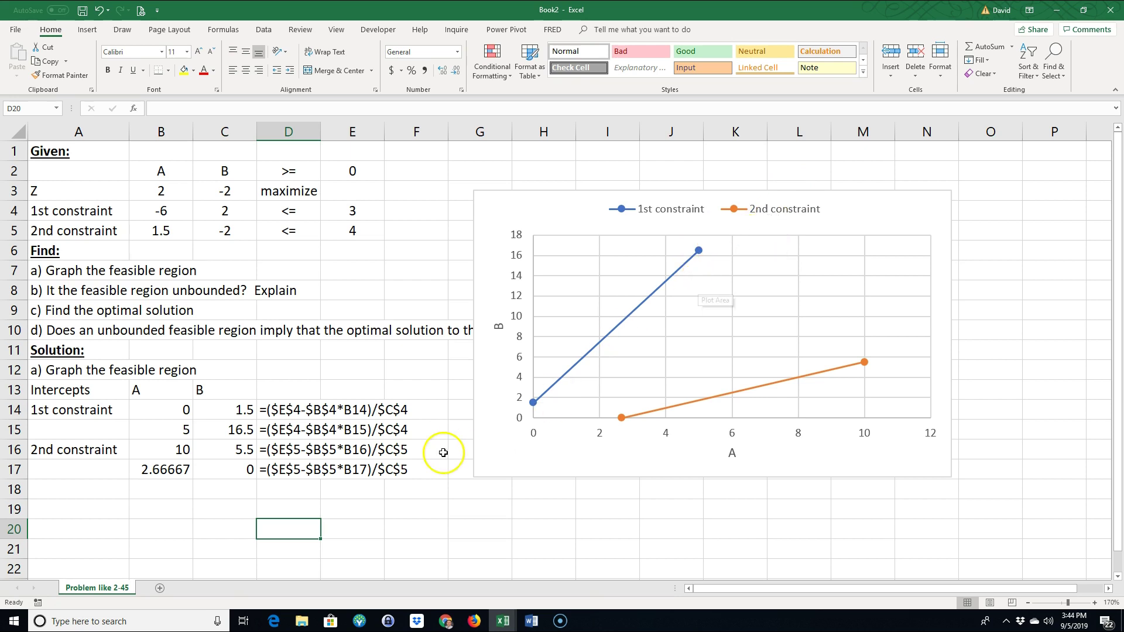
click(178, 435)
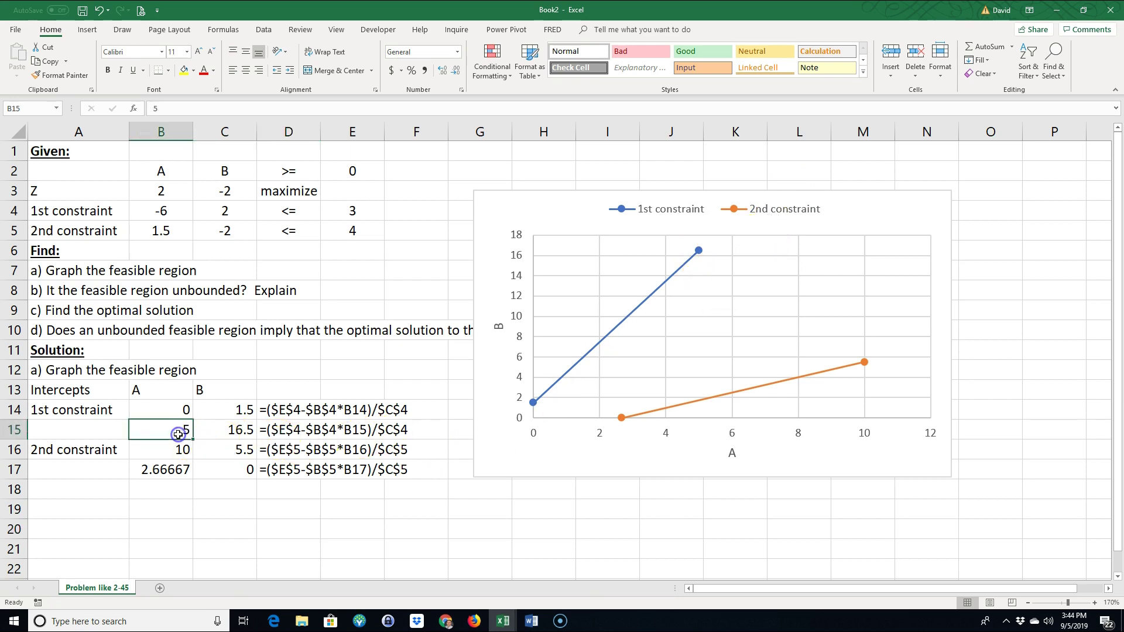
text(4)
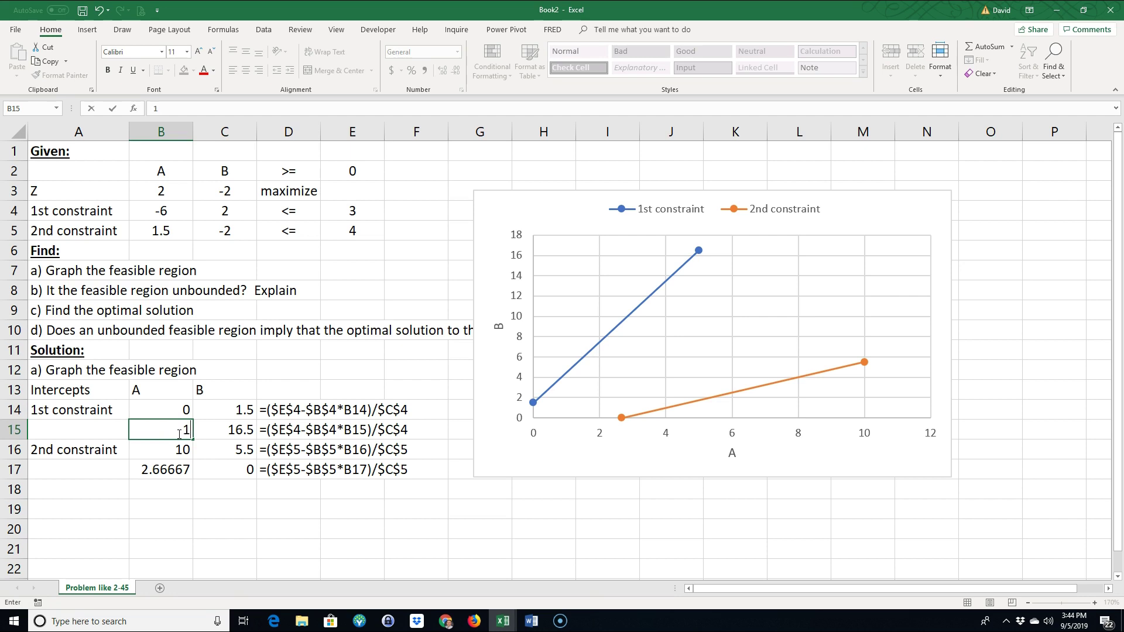
key(Return)
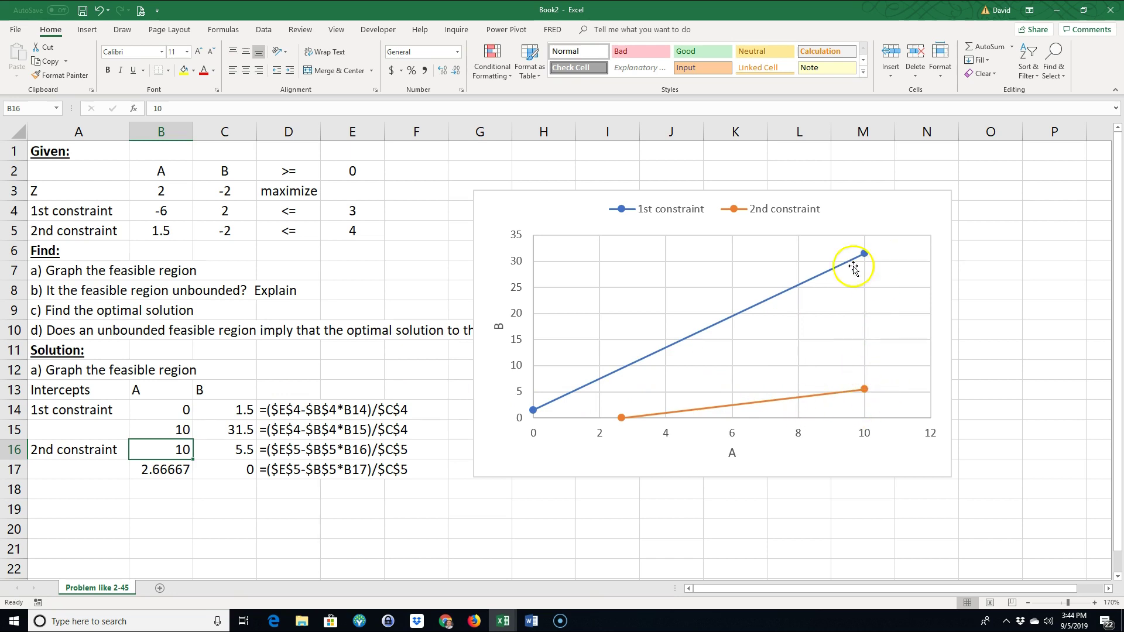
click(170, 411)
click(169, 430)
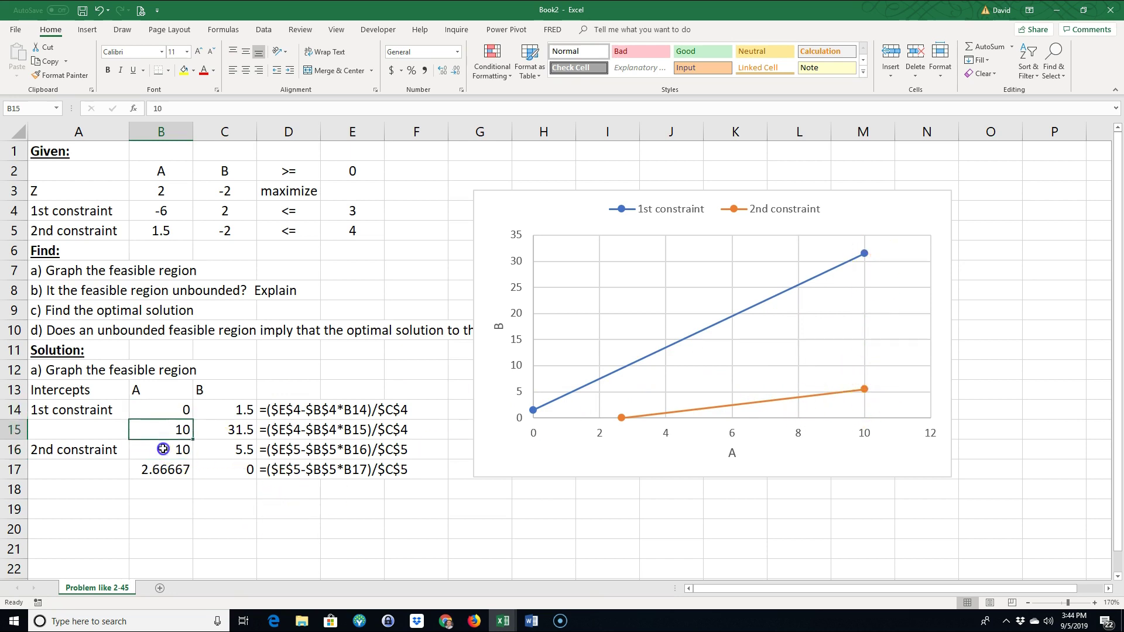
click(163, 449)
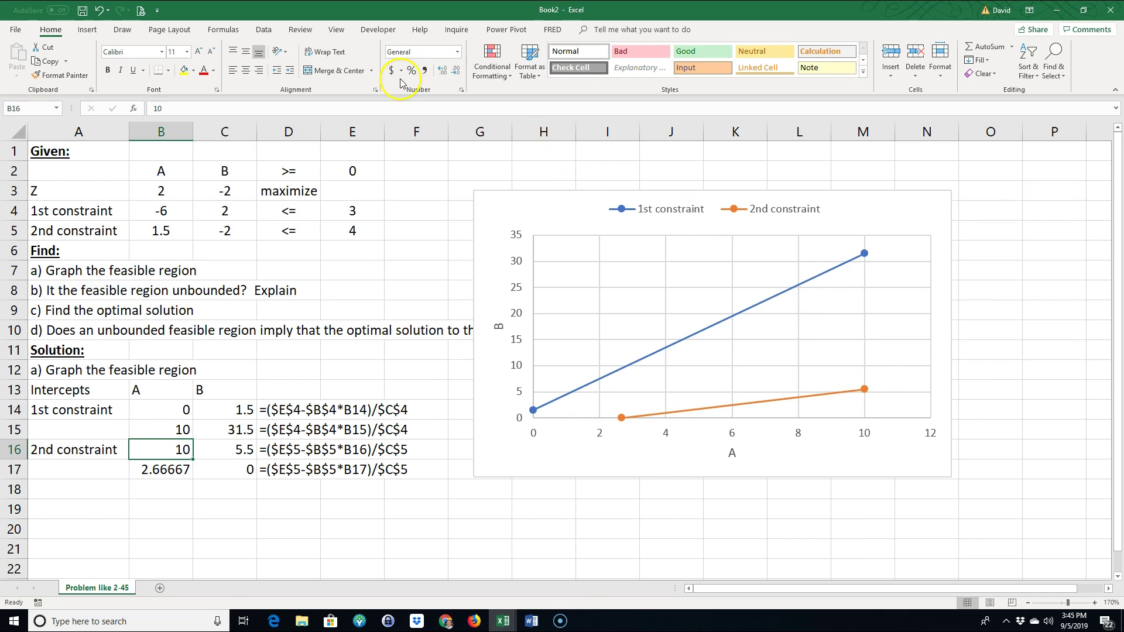
Insert a Pentagon shape from Basic Shapes, drawn over the chart starting at the origin
click(87, 30)
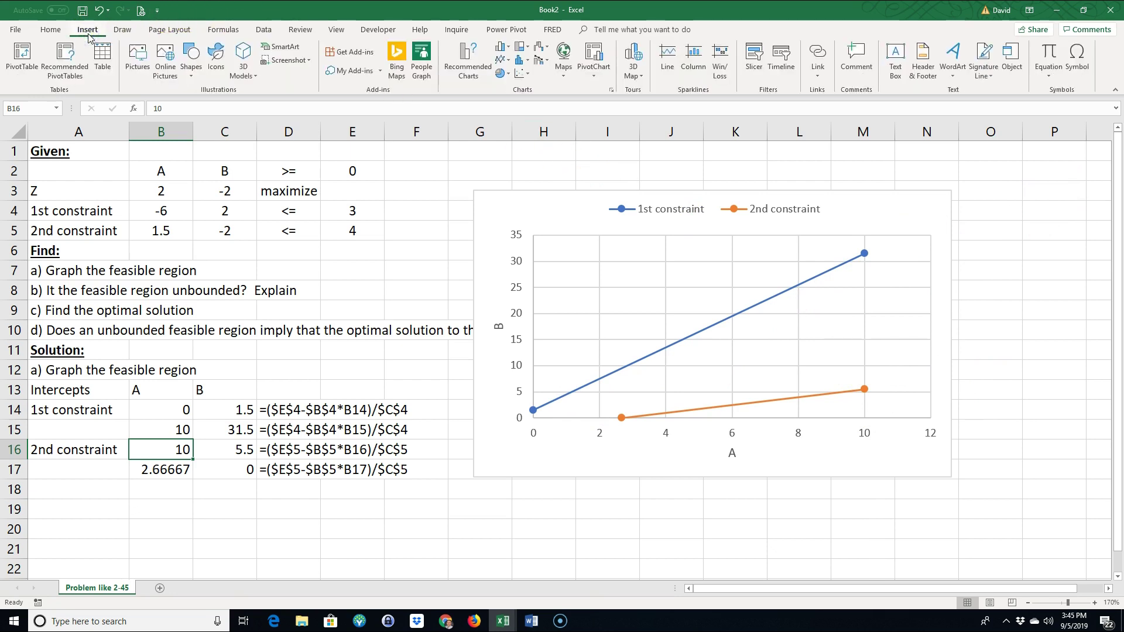
click(189, 68)
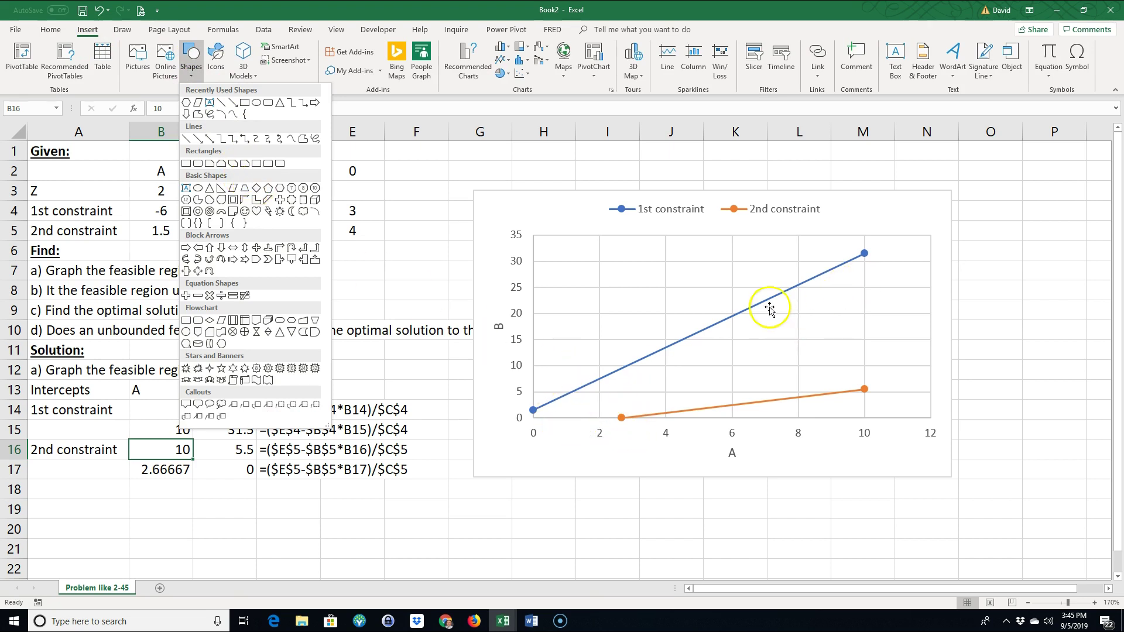
click(233, 188)
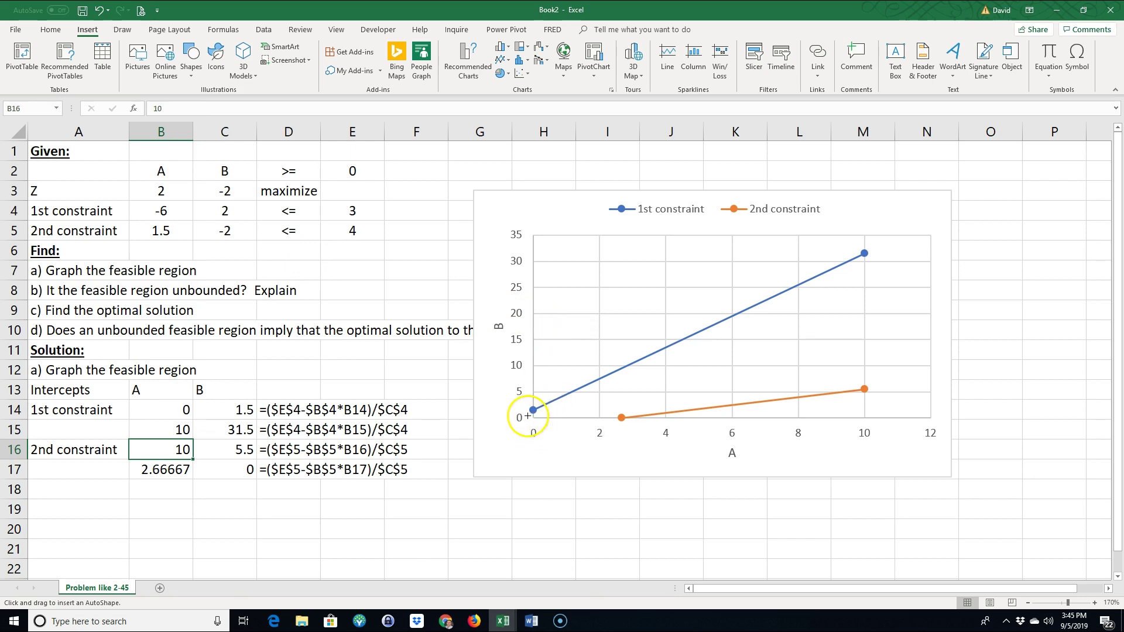
click(193, 74)
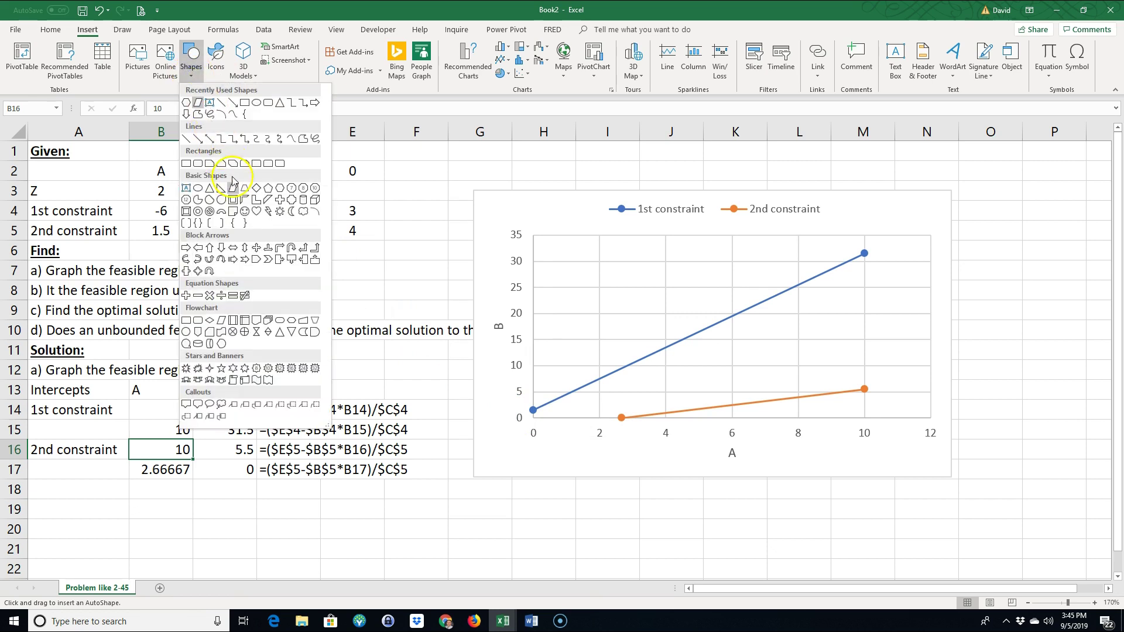
click(265, 189)
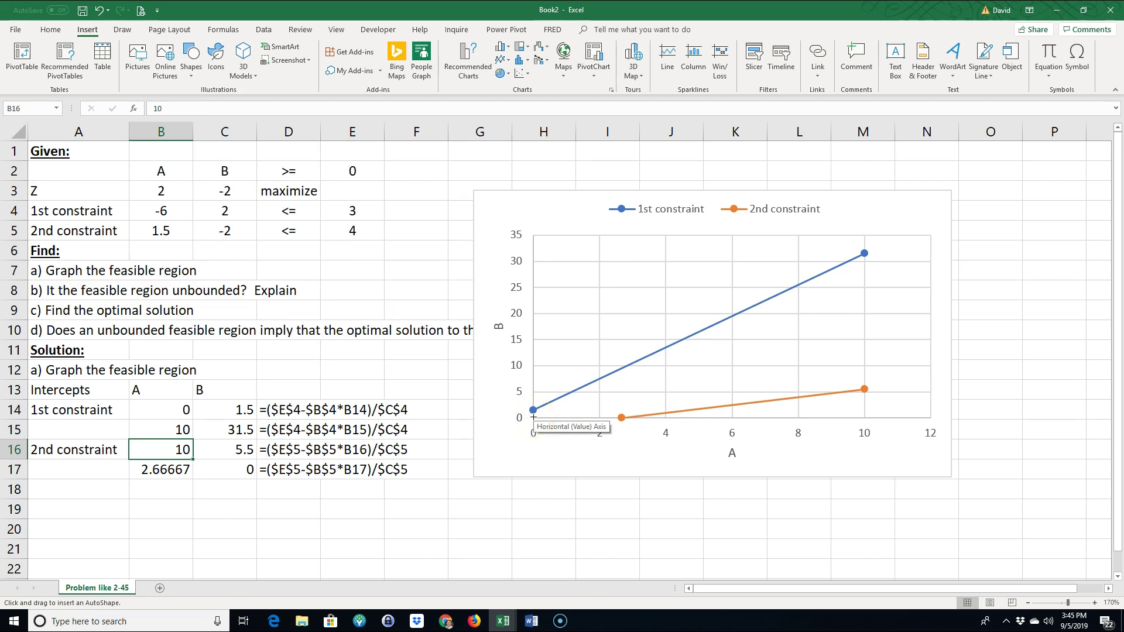
mouse_move(532, 417)
mouse_down()
mouse_move(577, 413)
mouse_move(715, 316)
mouse_up()
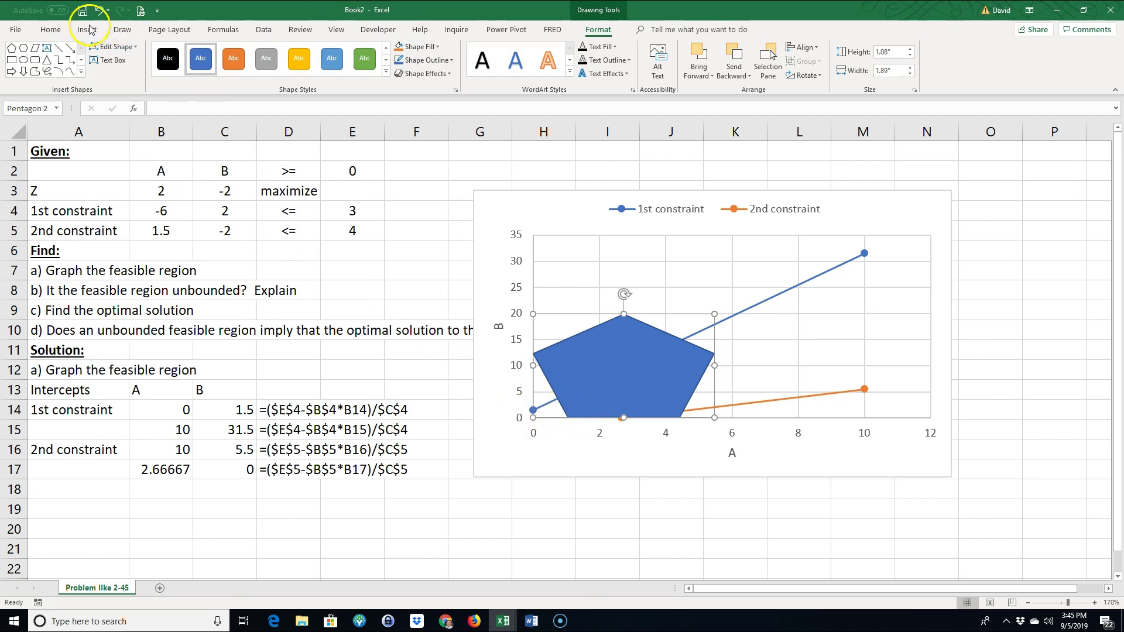
In Edit Points mode, pin the pentagon's left vertices to the origin and pull its top along the 1st constraint
click(114, 46)
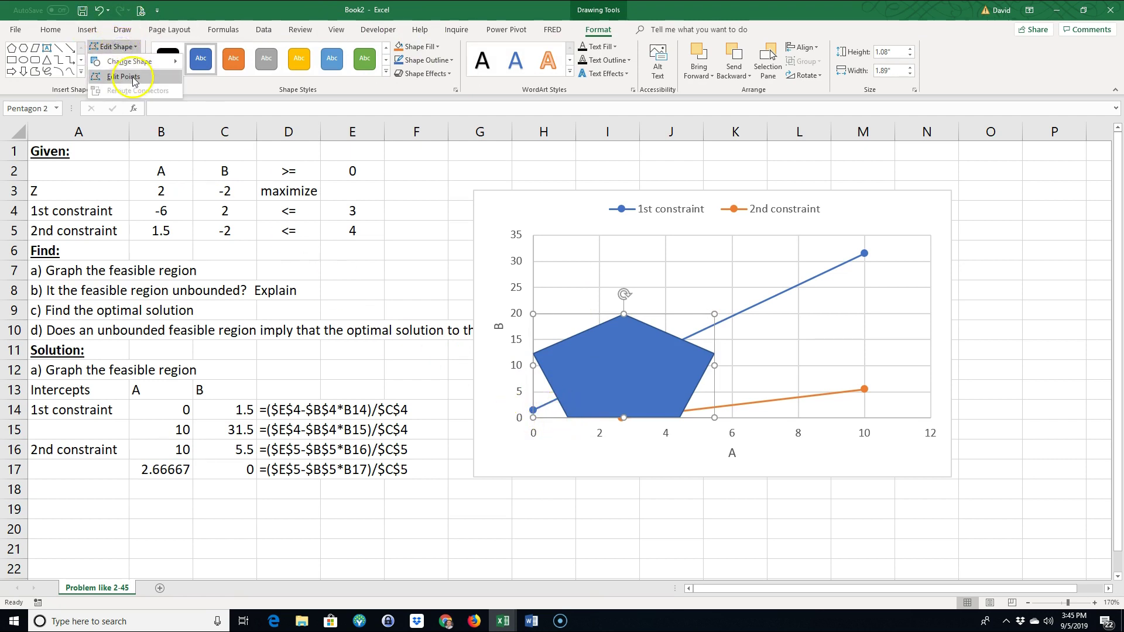
click(123, 77)
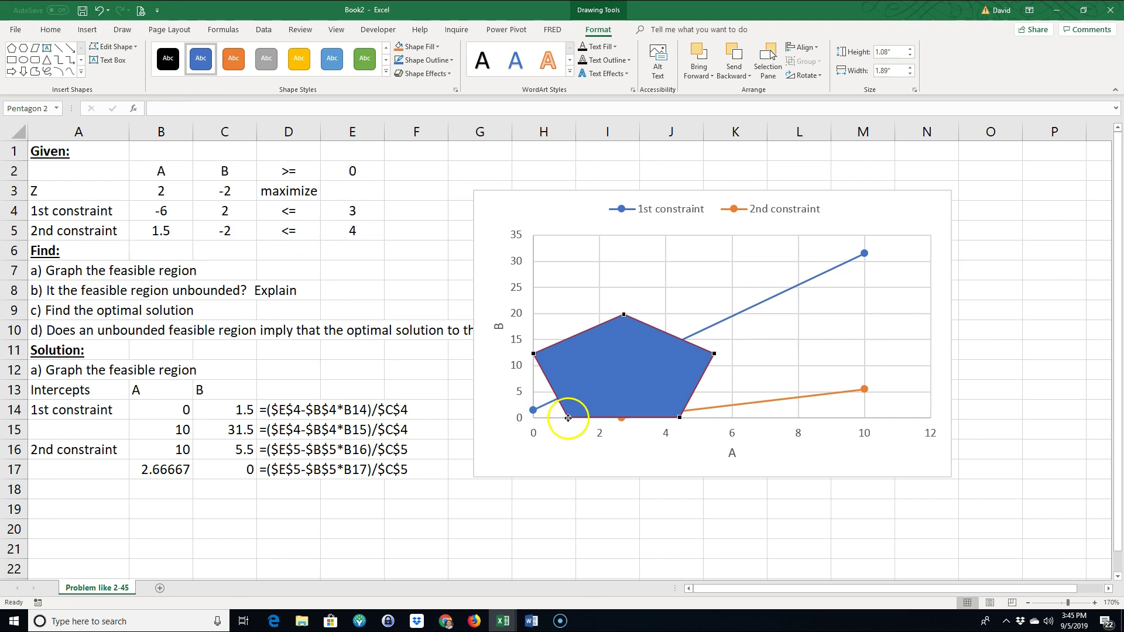
drag(533, 417, 533, 416)
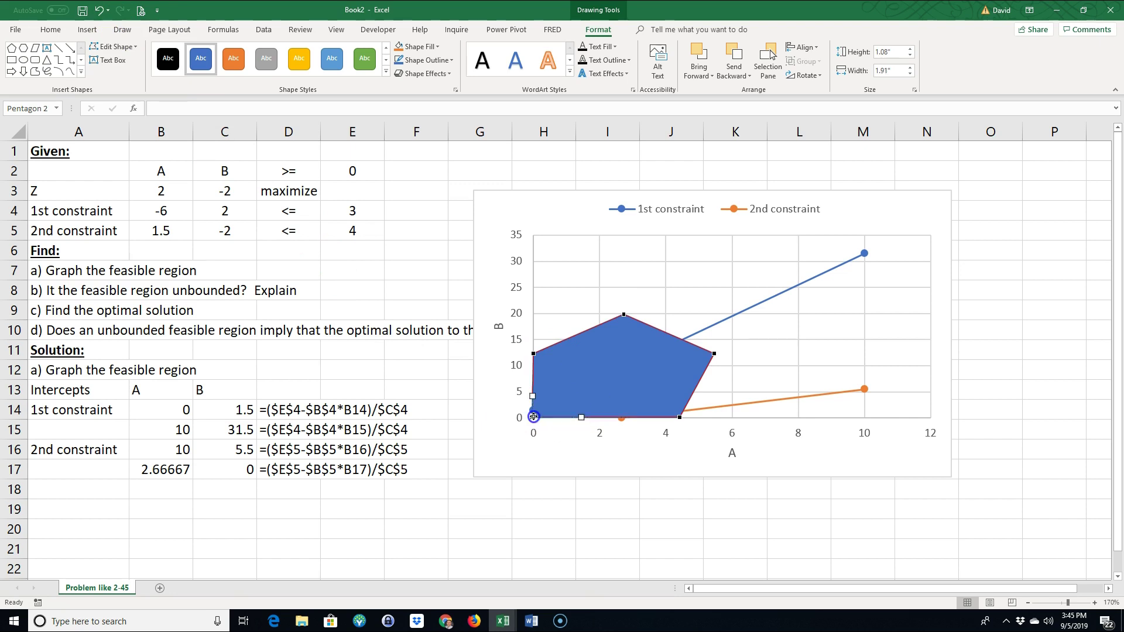
click(534, 353)
drag(535, 405, 535, 405)
drag(624, 314, 899, 237)
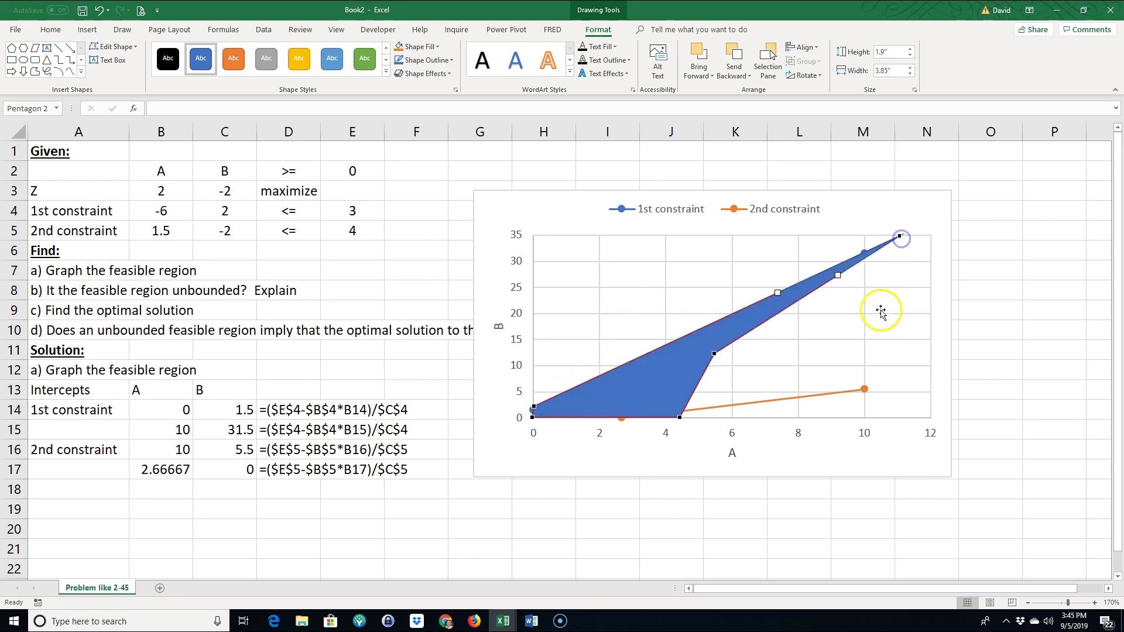
click(696, 413)
drag(679, 417, 621, 418)
Stretch and curve the right-side vertices along the 2nd constraint to close the shaded wedge
click(715, 354)
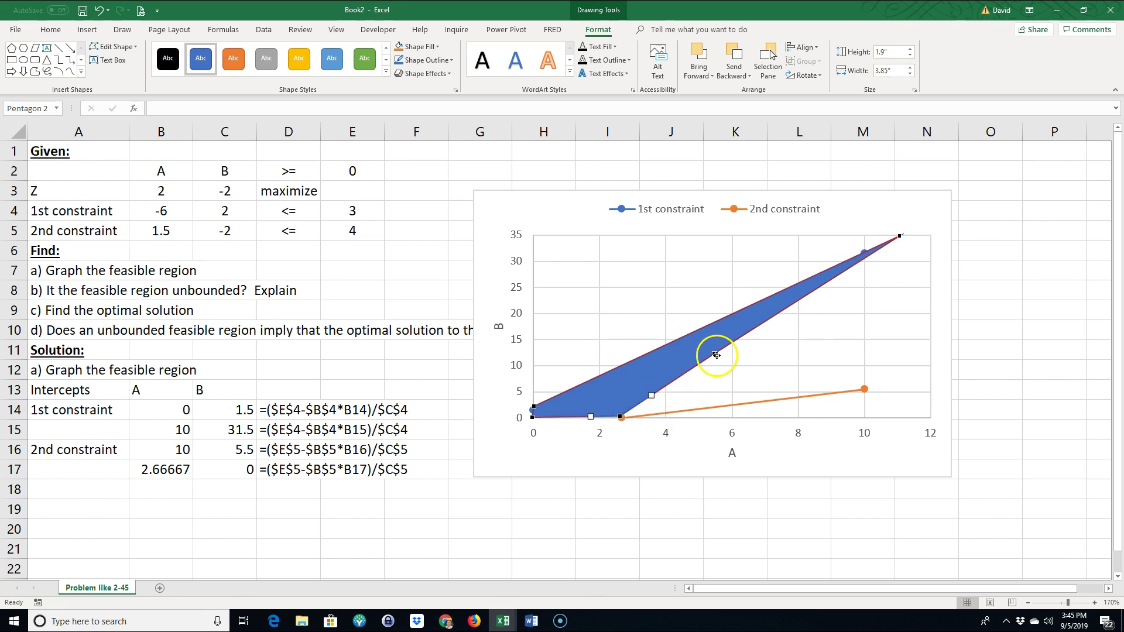
drag(717, 353, 919, 356)
drag(816, 377, 930, 389)
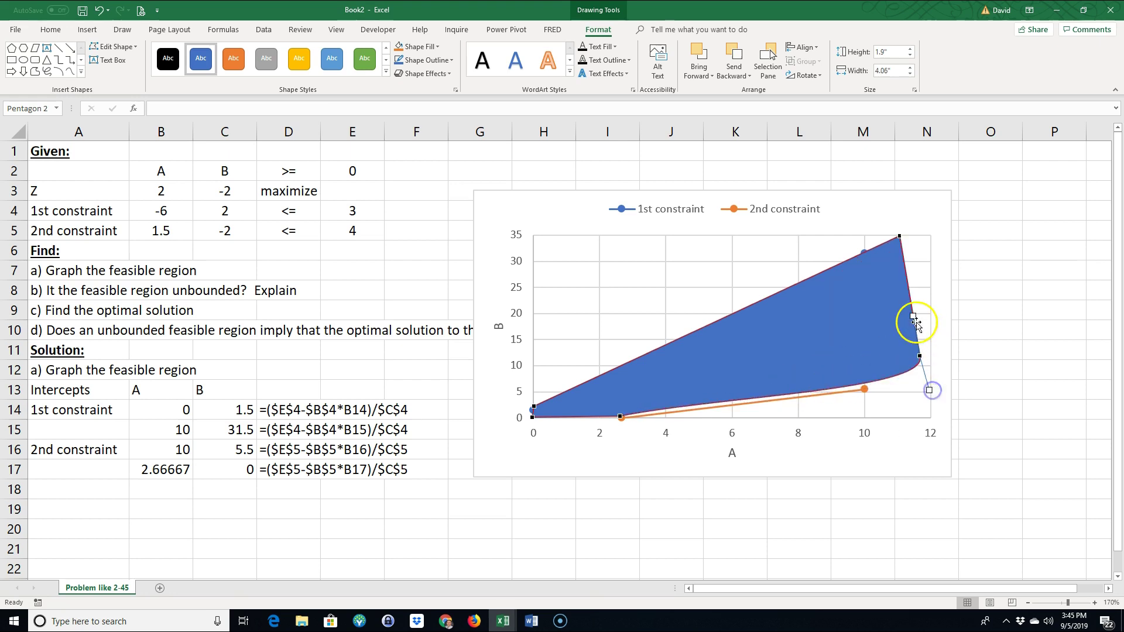
drag(913, 315, 932, 238)
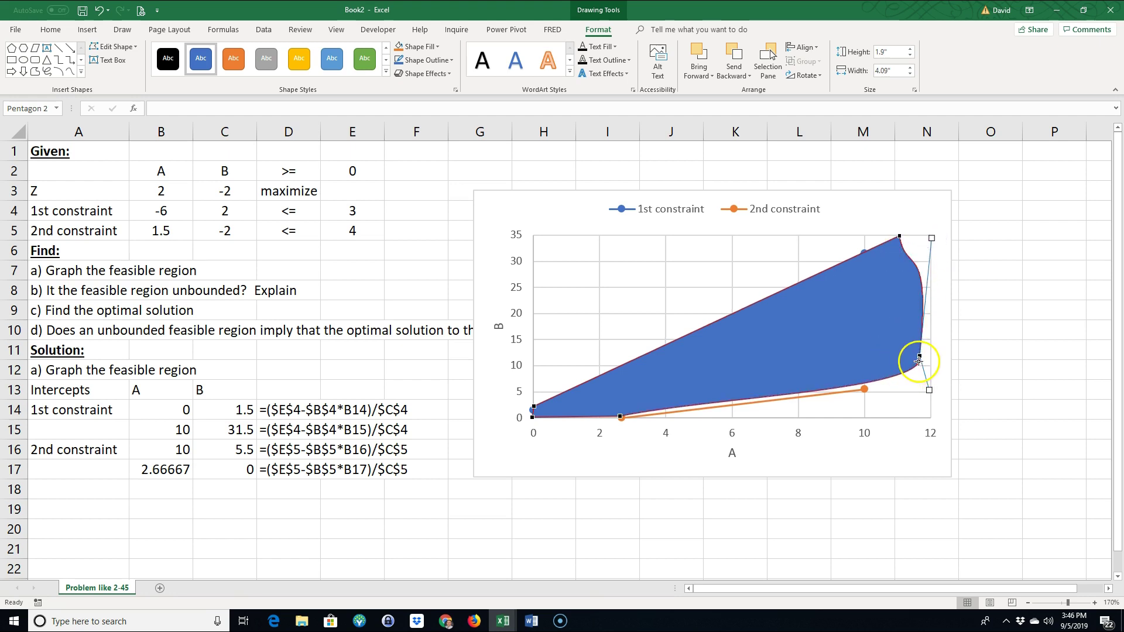
drag(912, 375, 919, 362)
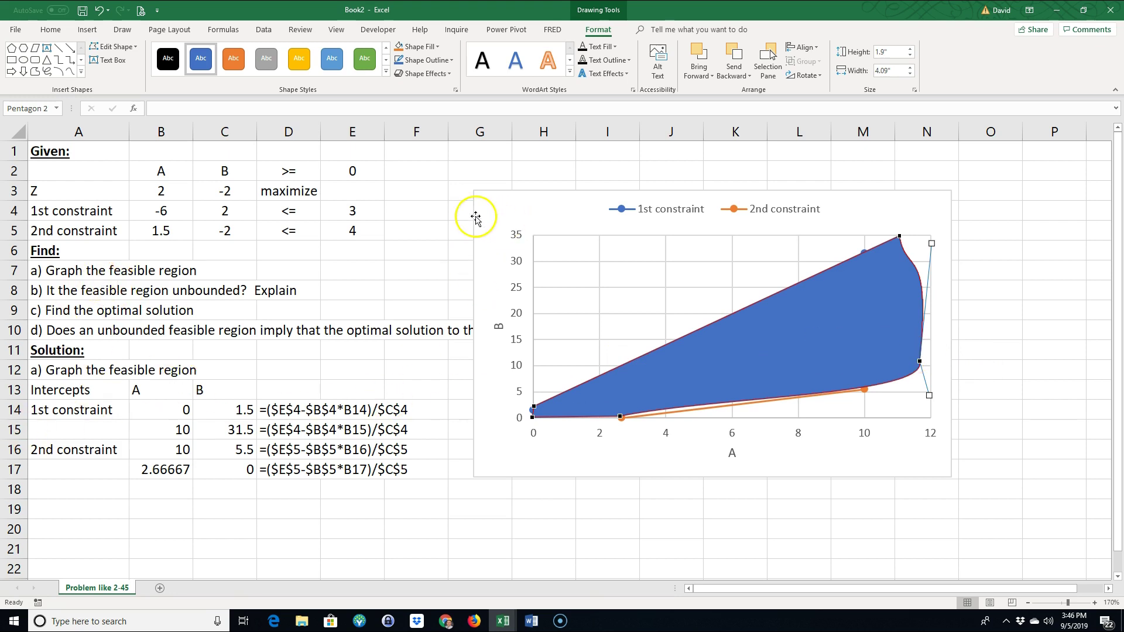
drag(521, 260, 493, 215)
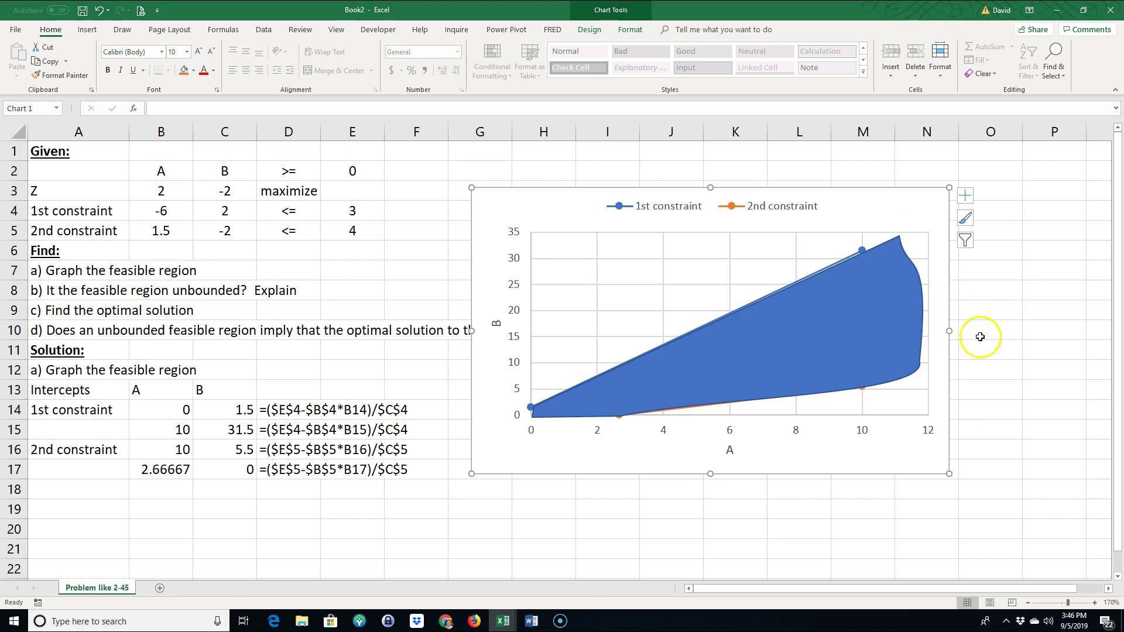
Copy the Z, 1st constraint and 2nd constraint labels into A20:A22
click(85, 315)
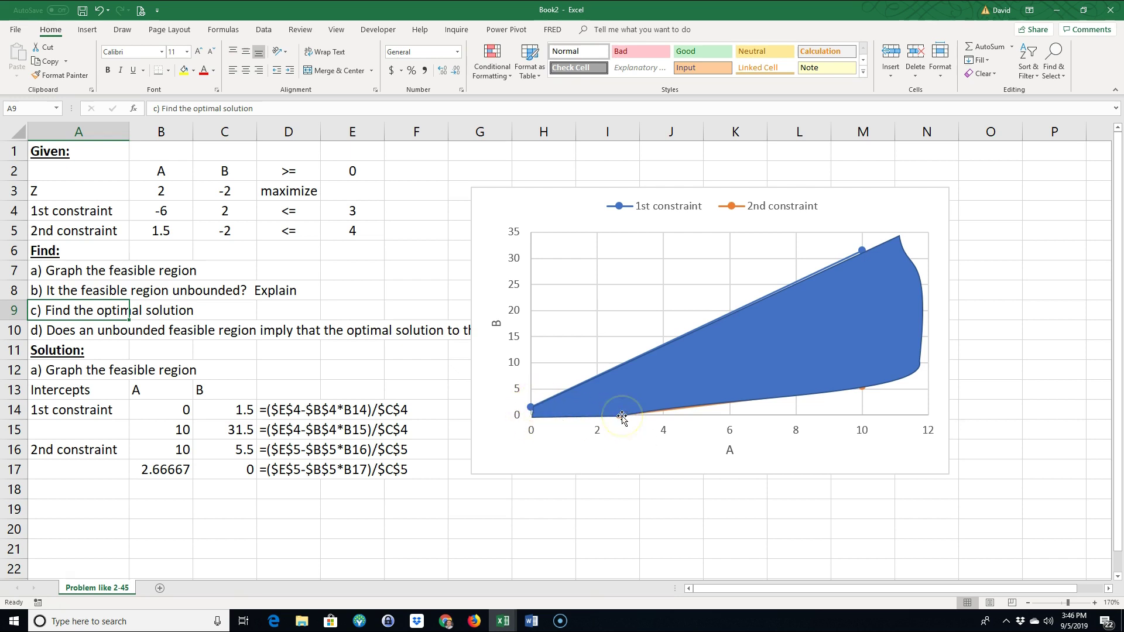
scroll(108, 497, down, 1)
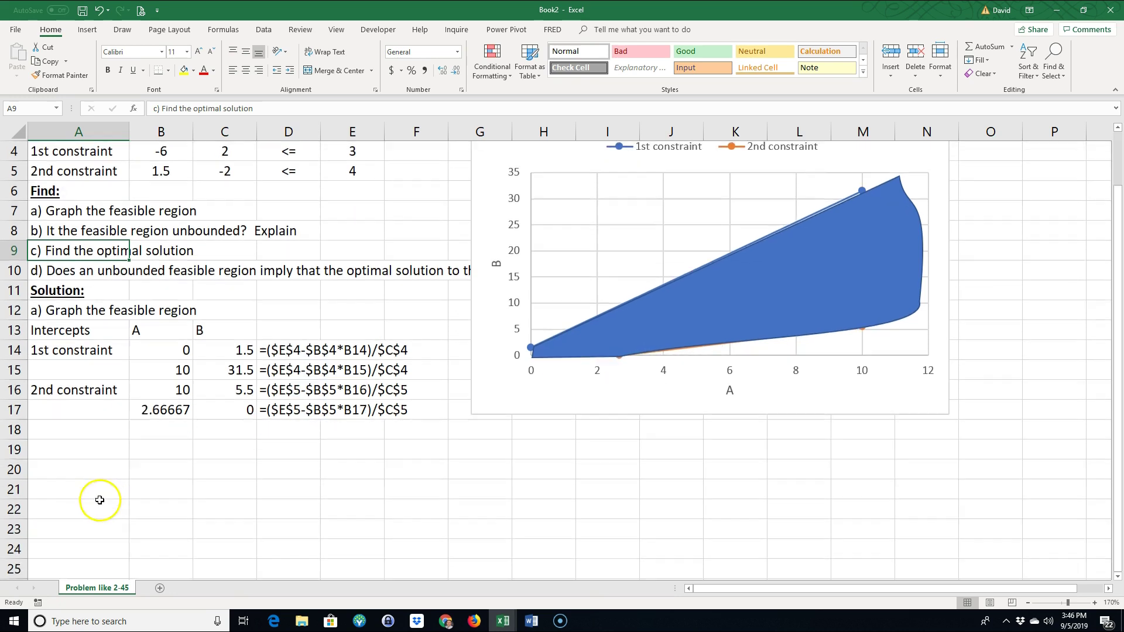
scroll(64, 433, up, 1)
drag(52, 190, 62, 231)
right_click(64, 220)
click(91, 241)
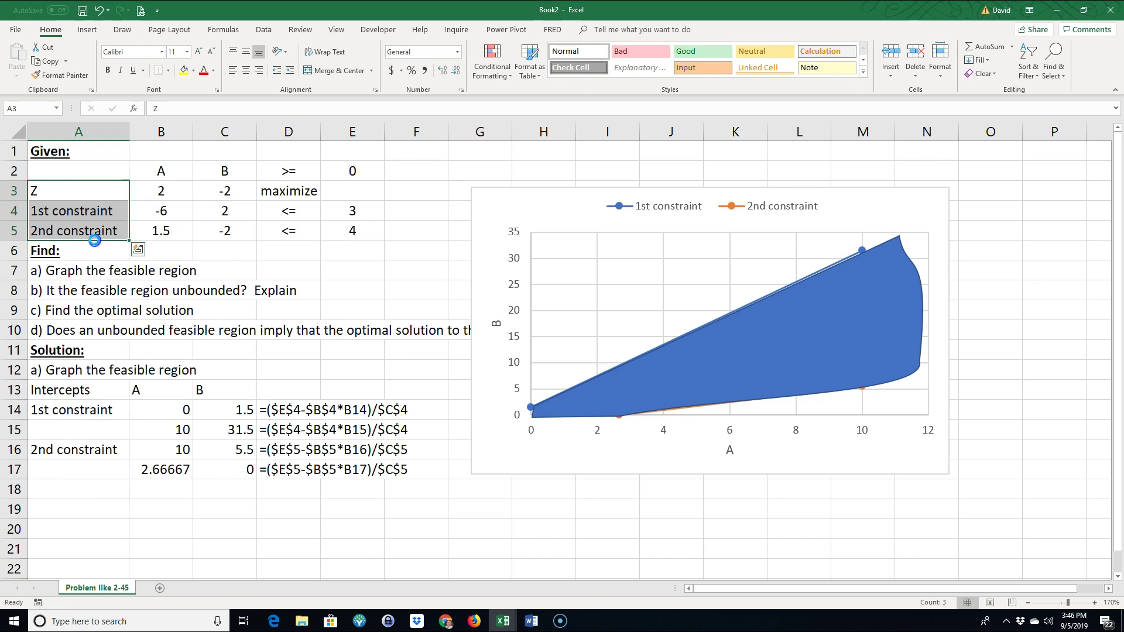
click(82, 529)
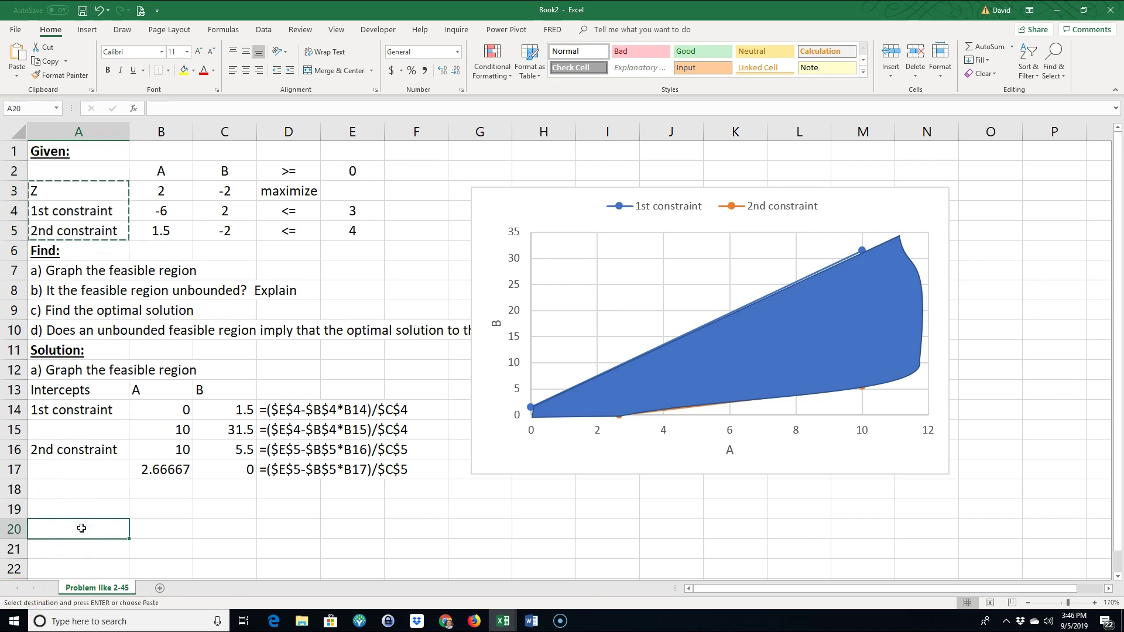
key(ctrl+v)
Add A and B headings in B24:C24 with starting values 0 and 0 beneath them
scroll(164, 523, down, 1)
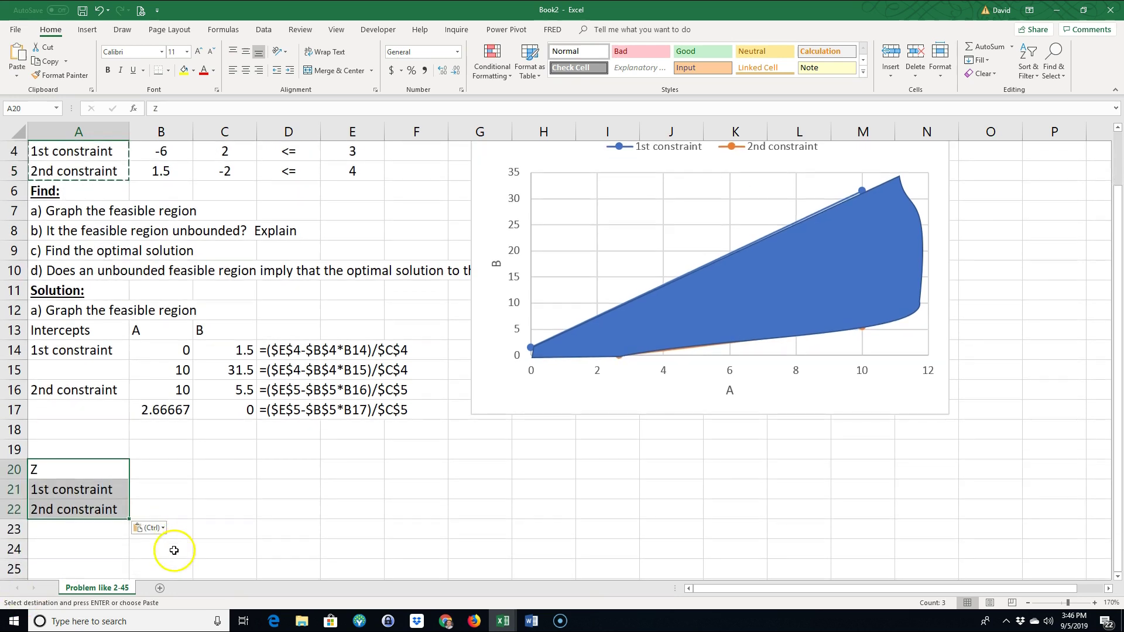
click(174, 550)
text(A)
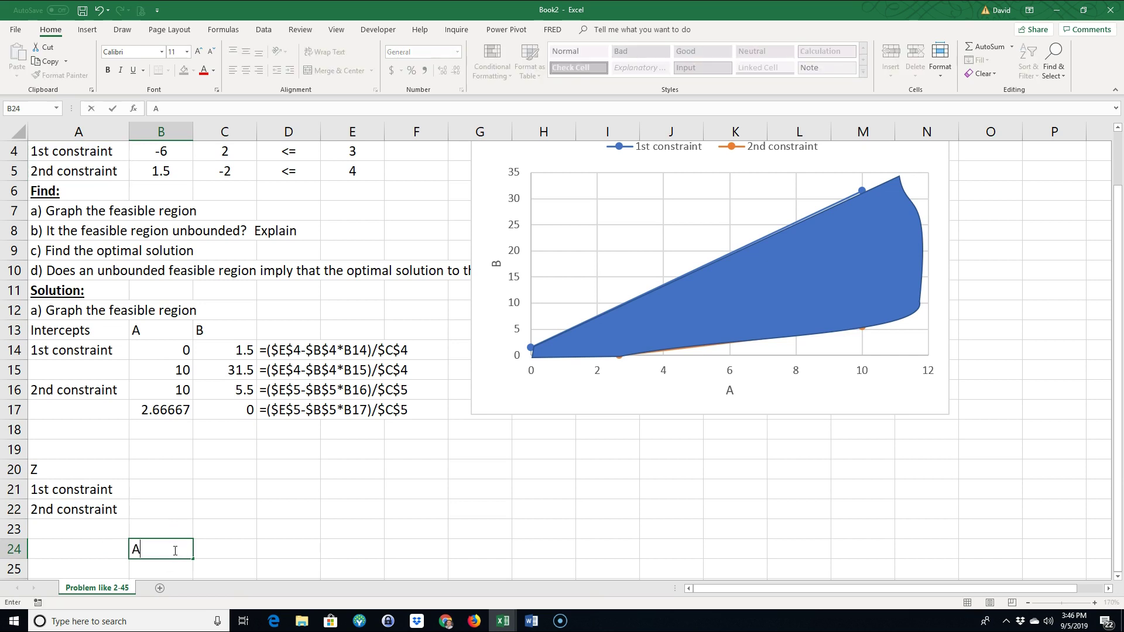
key(Tab)
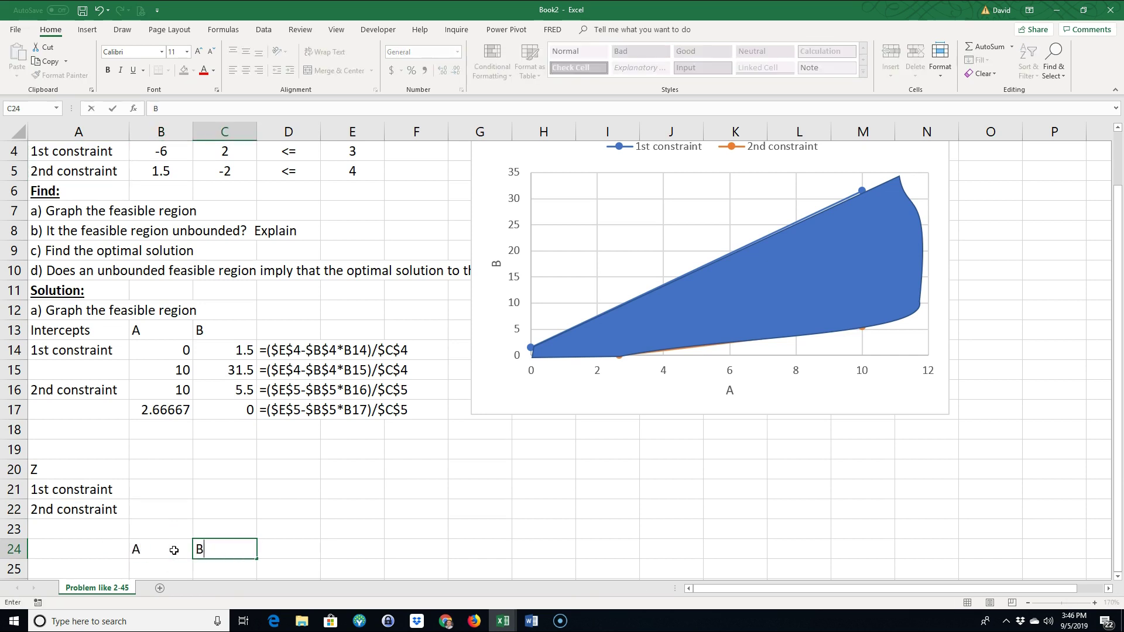
key(Return)
text(0)
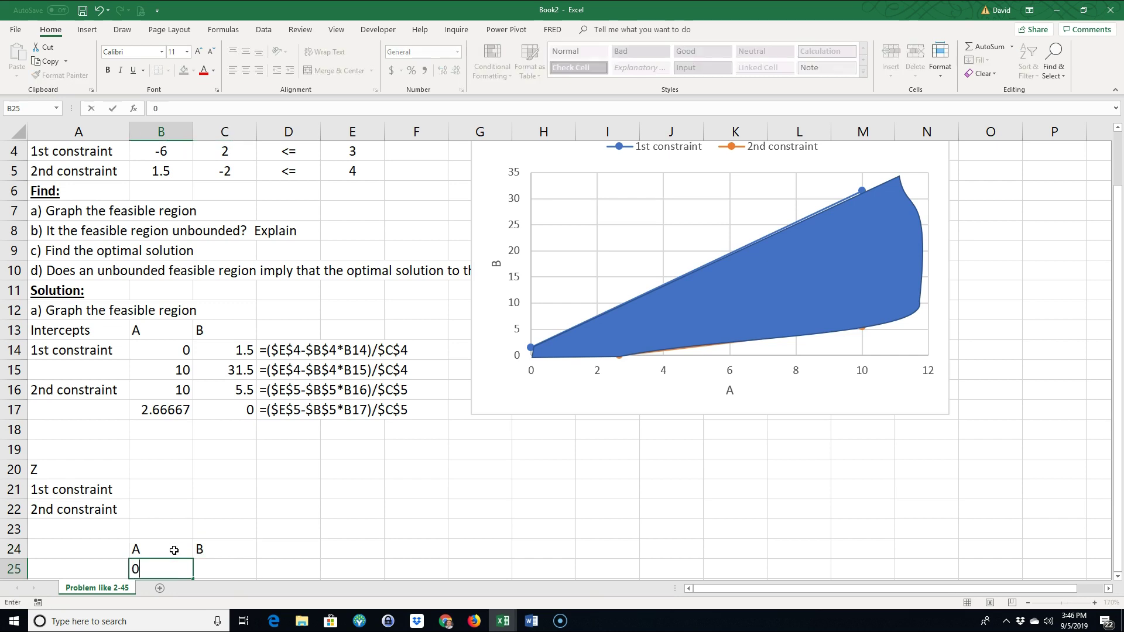
key(Tab)
text(0)
key(Up)
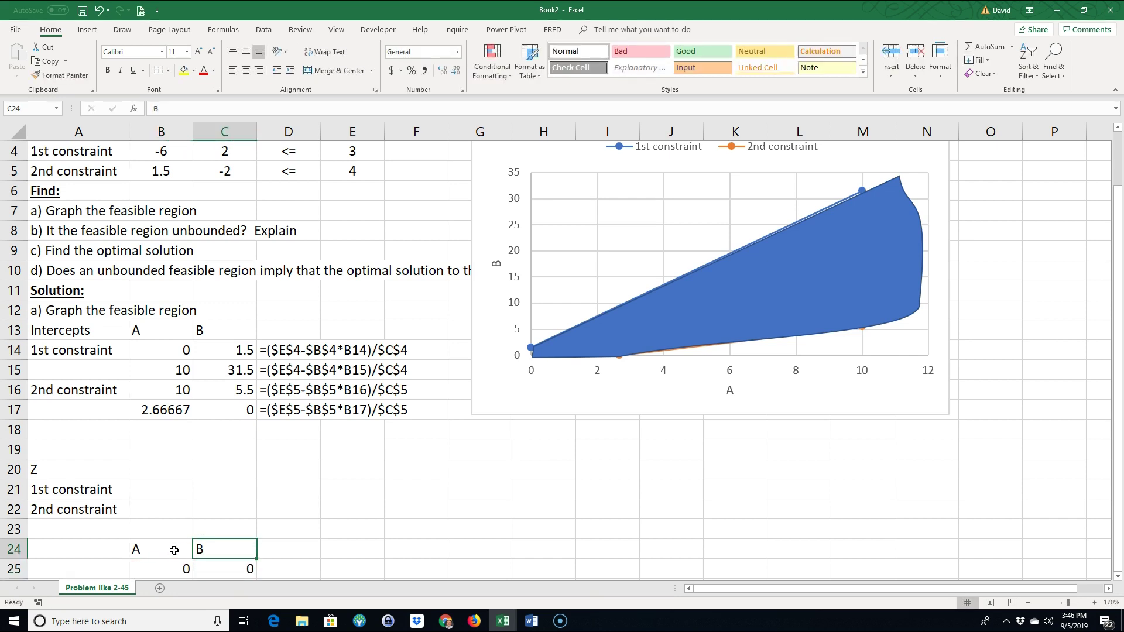
Enter =MMULT(B3:C5,TRANSPOSE(B25:C25)) in B20:B22 as an array formula
drag(164, 467, 163, 503)
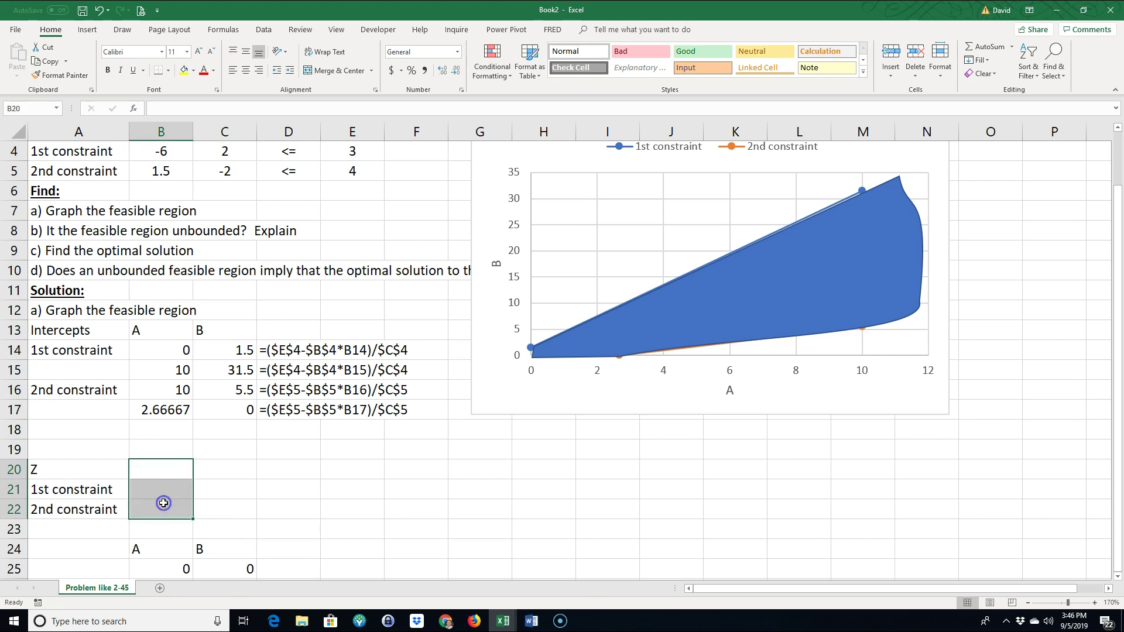
text(=mmu)
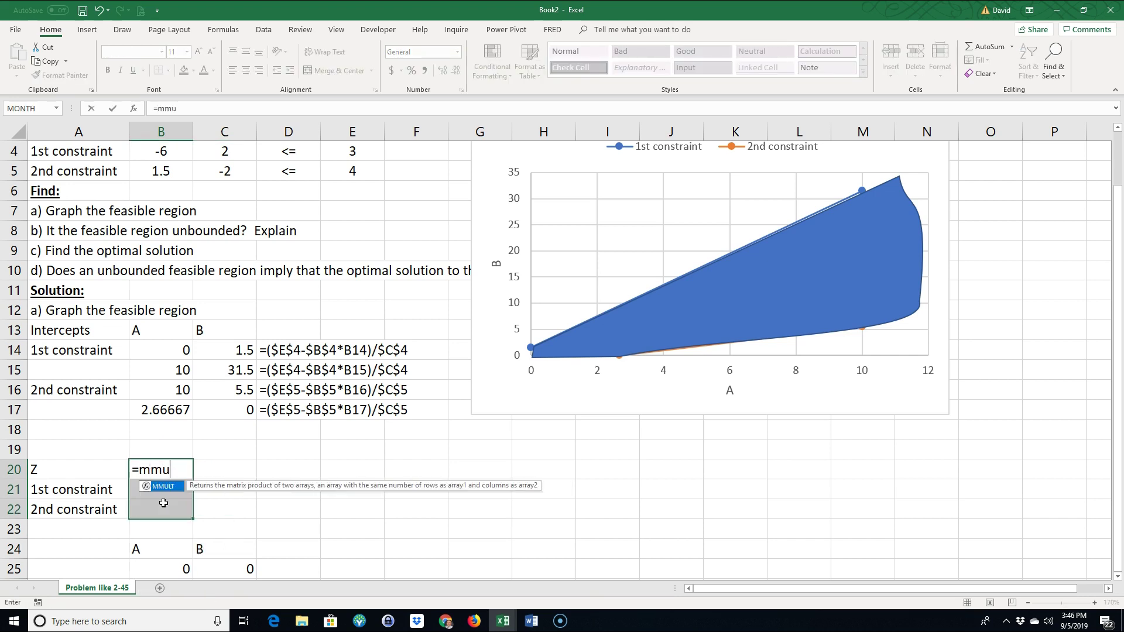
text(lt()
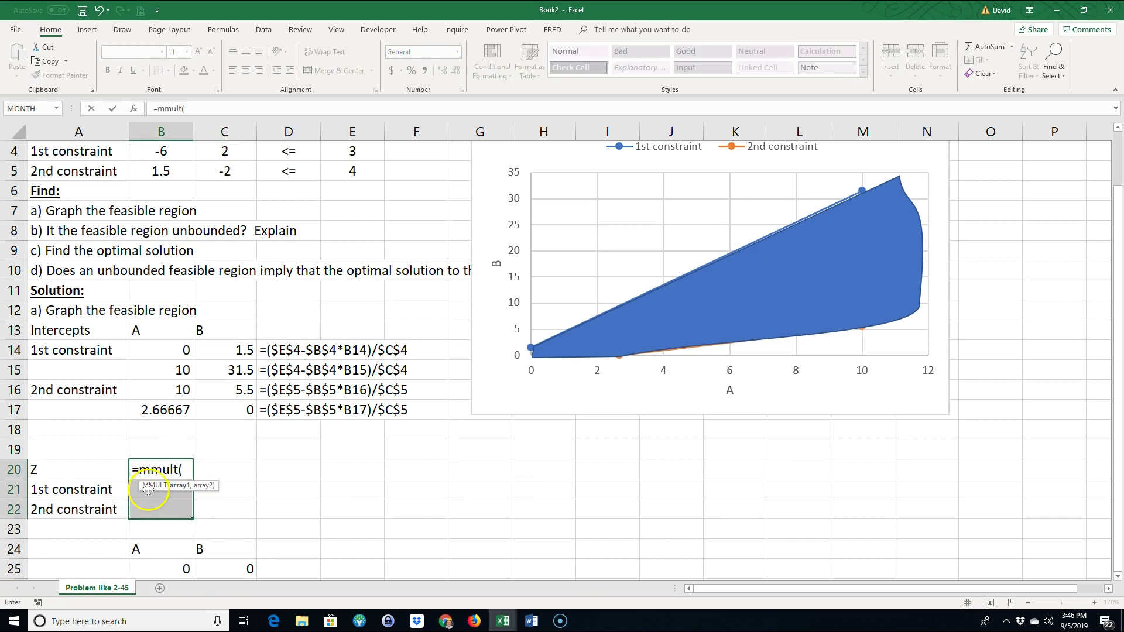
scroll(228, 374, up, 1)
drag(166, 192, 204, 225)
text(,)
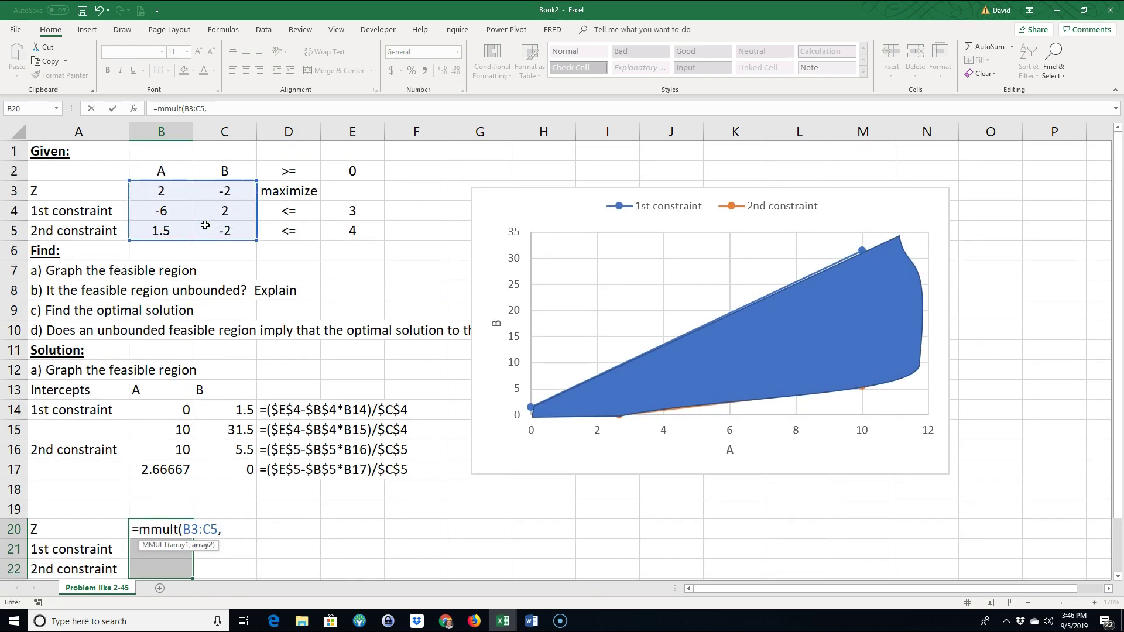
text(transpose()
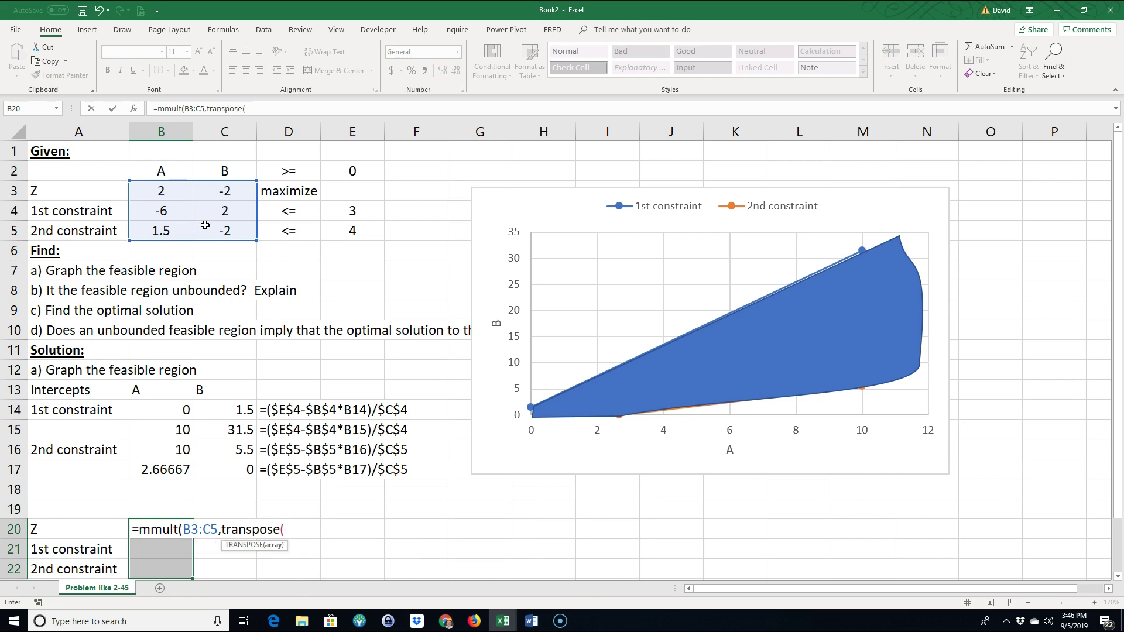
scroll(19, 82, down, 1)
scroll(155, 431, down, 2)
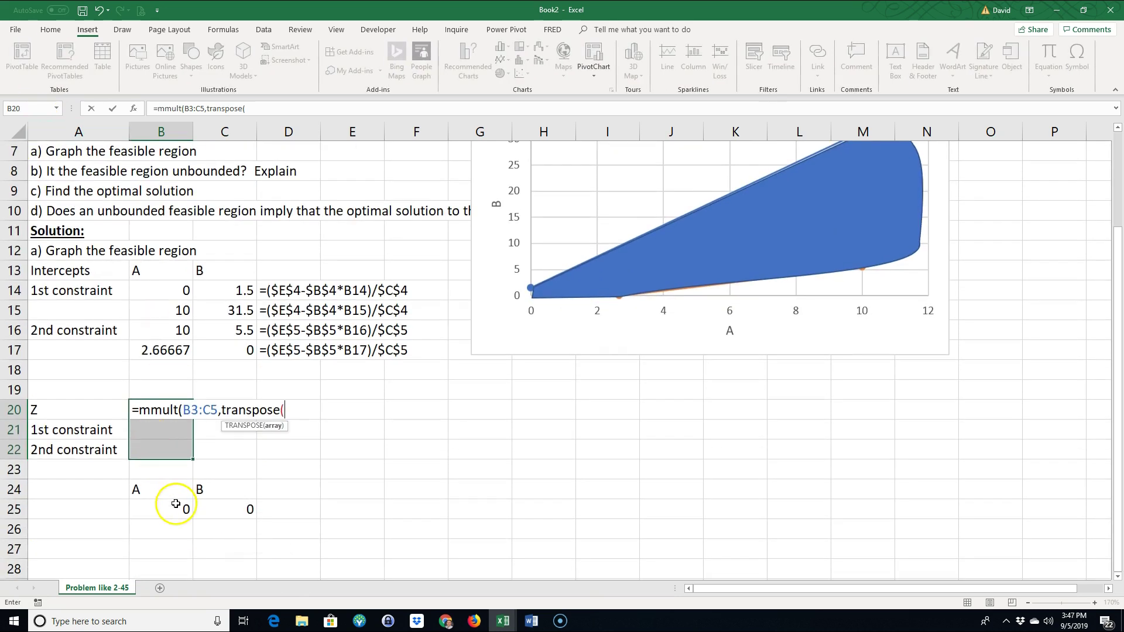
drag(168, 509, 230, 515)
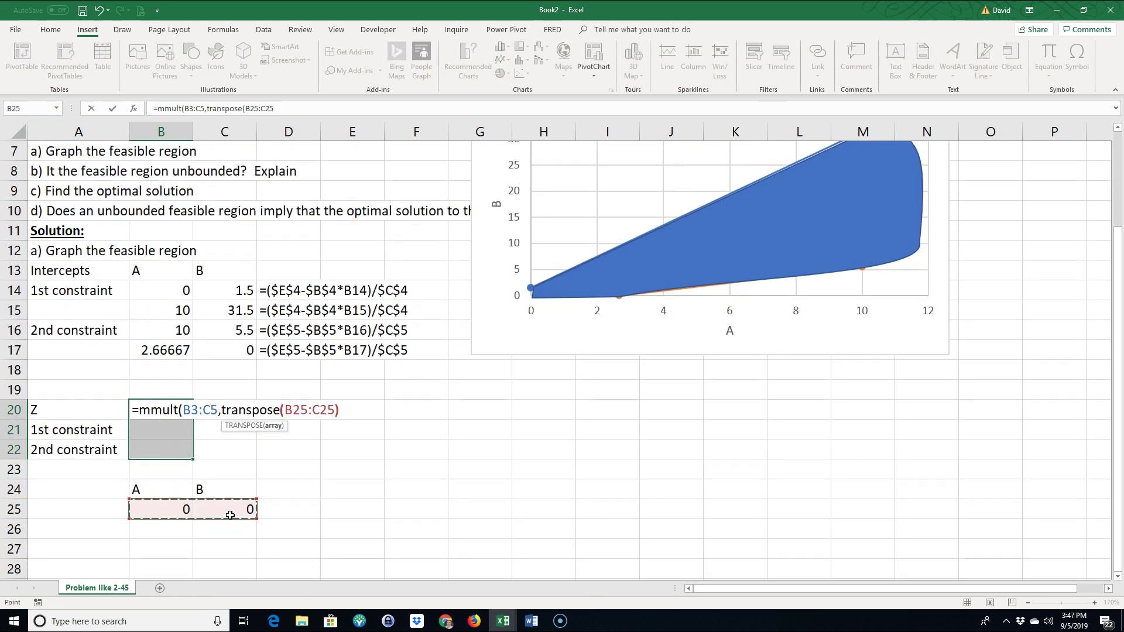
text()))
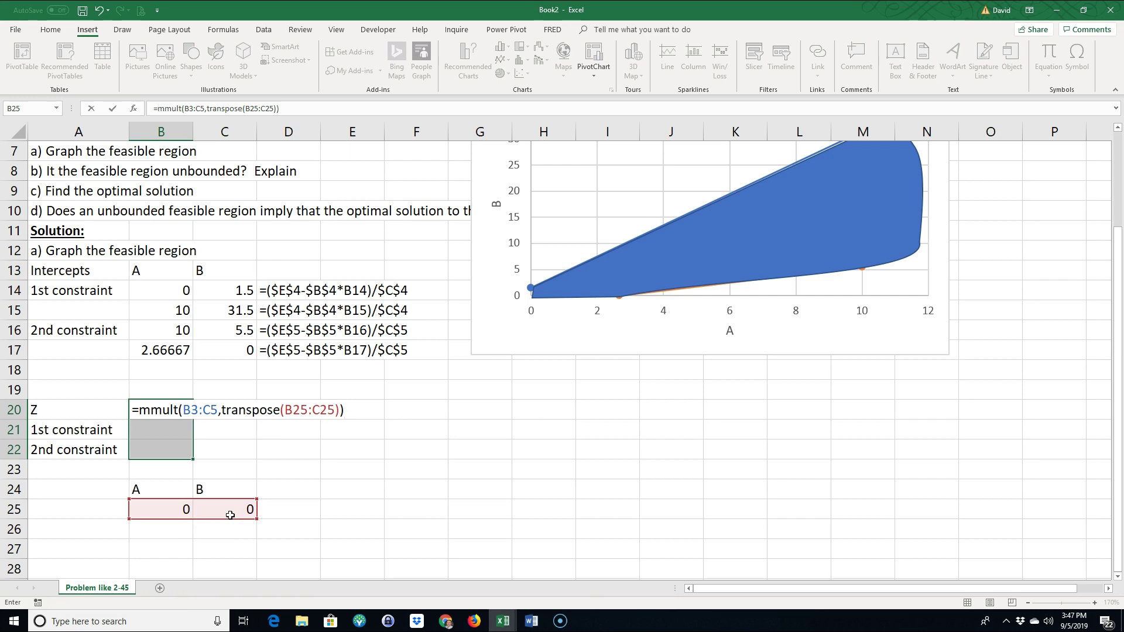
key(ctrl+shift+Return)
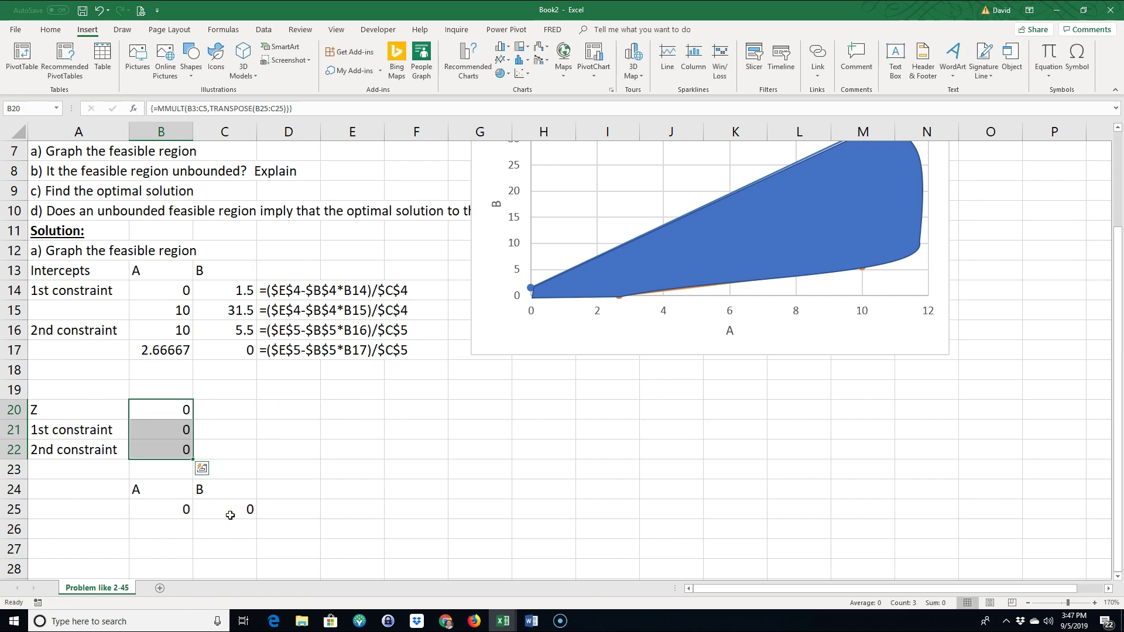
Set test values A=1 and B=1.5, giving −1, −3 and −1.5
click(181, 512)
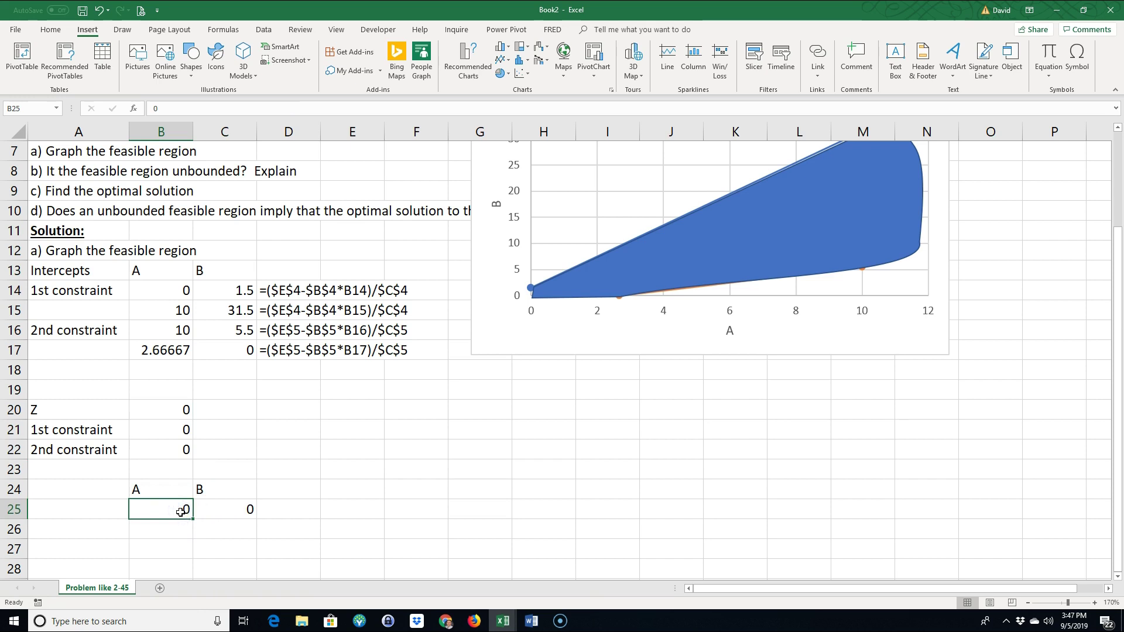
text(1)
key(Tab)
text(1)
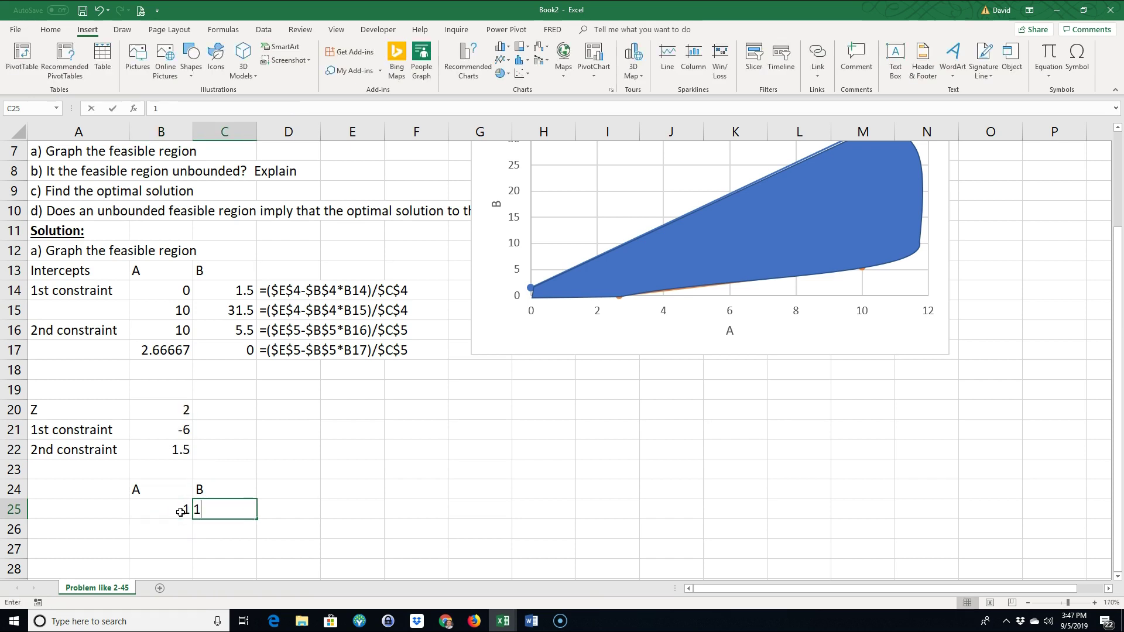
text(.5)
click(339, 509)
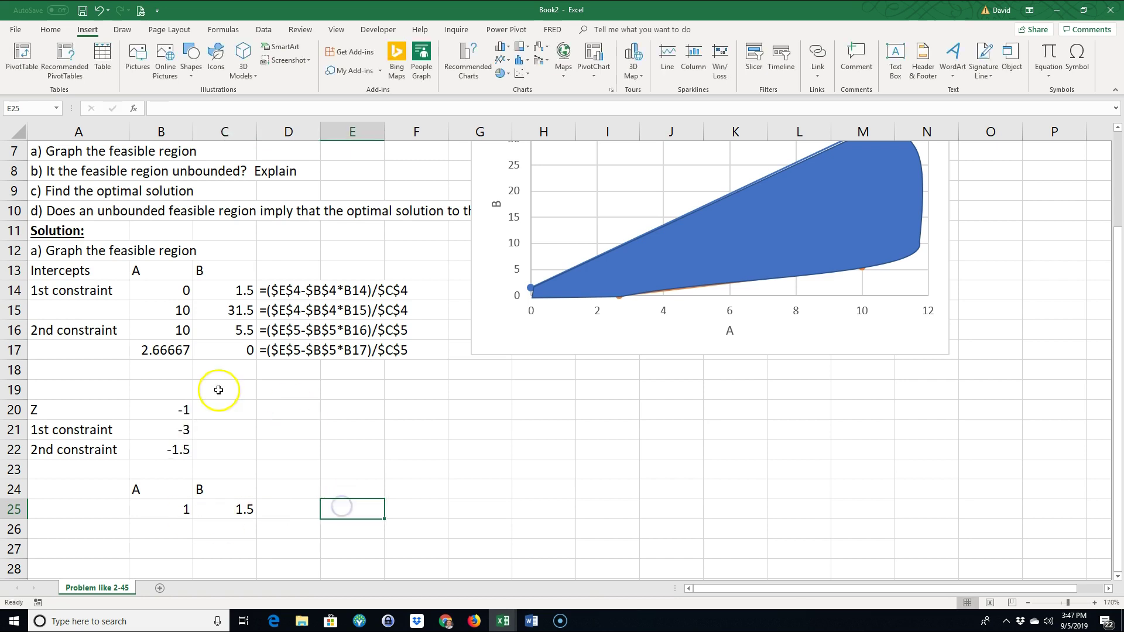
Review the A and B values and the formulas behind the constraint results and Z
click(163, 403)
drag(179, 504, 209, 510)
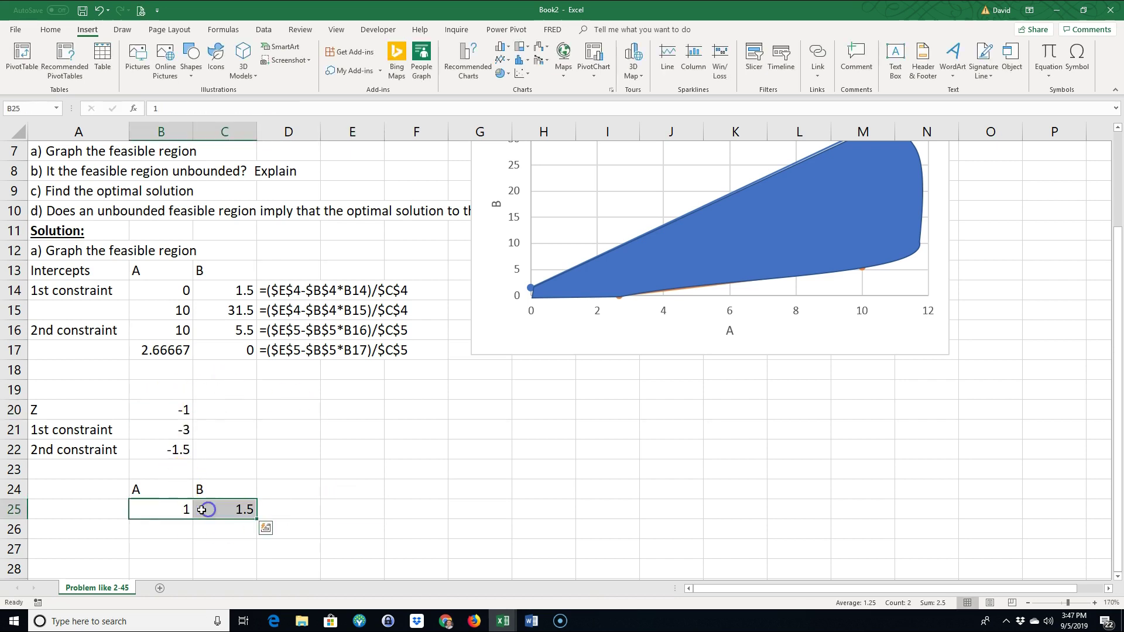
click(176, 430)
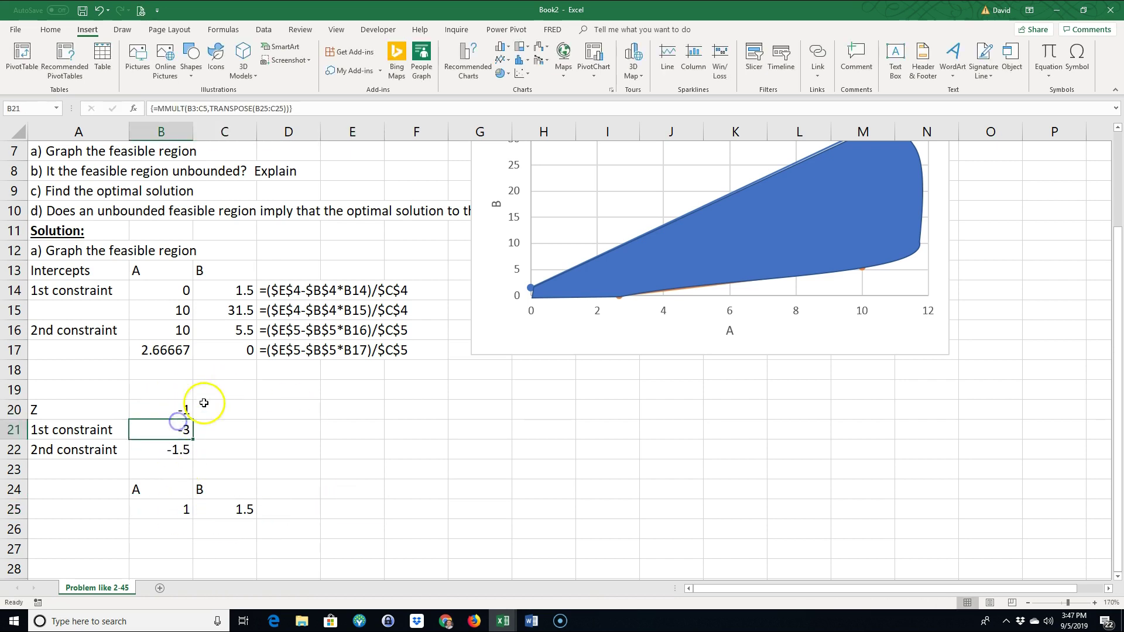
click(176, 409)
scroll(238, 412, up, 2)
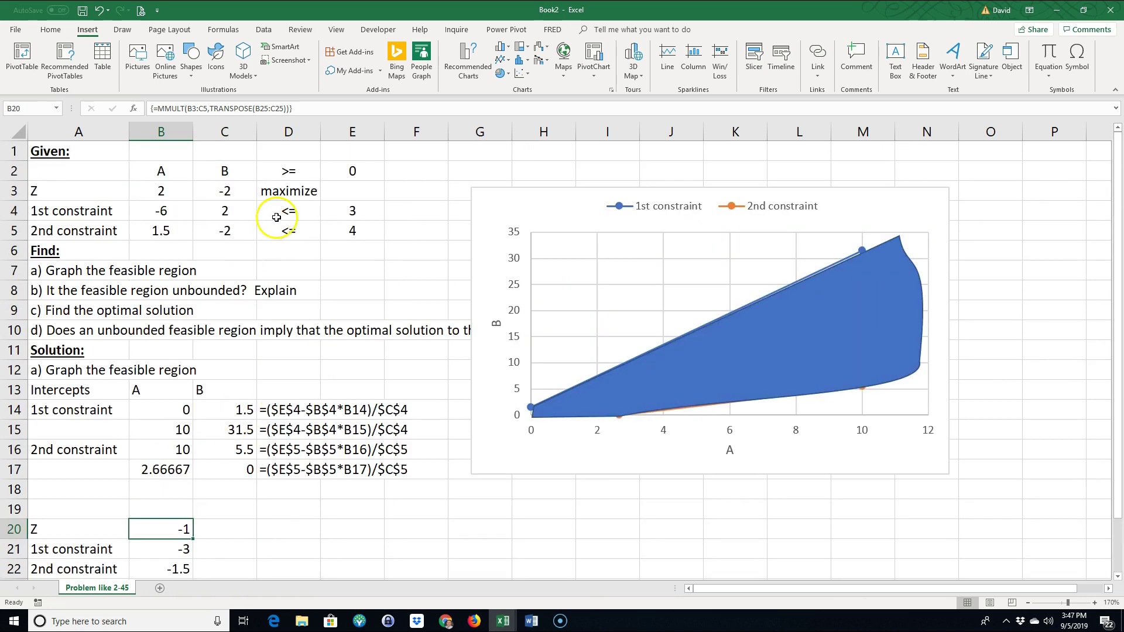
Copy the <= 3 and <= 4 limits from D4:E5 into C21:D22
drag(283, 212, 335, 233)
right_click(335, 233)
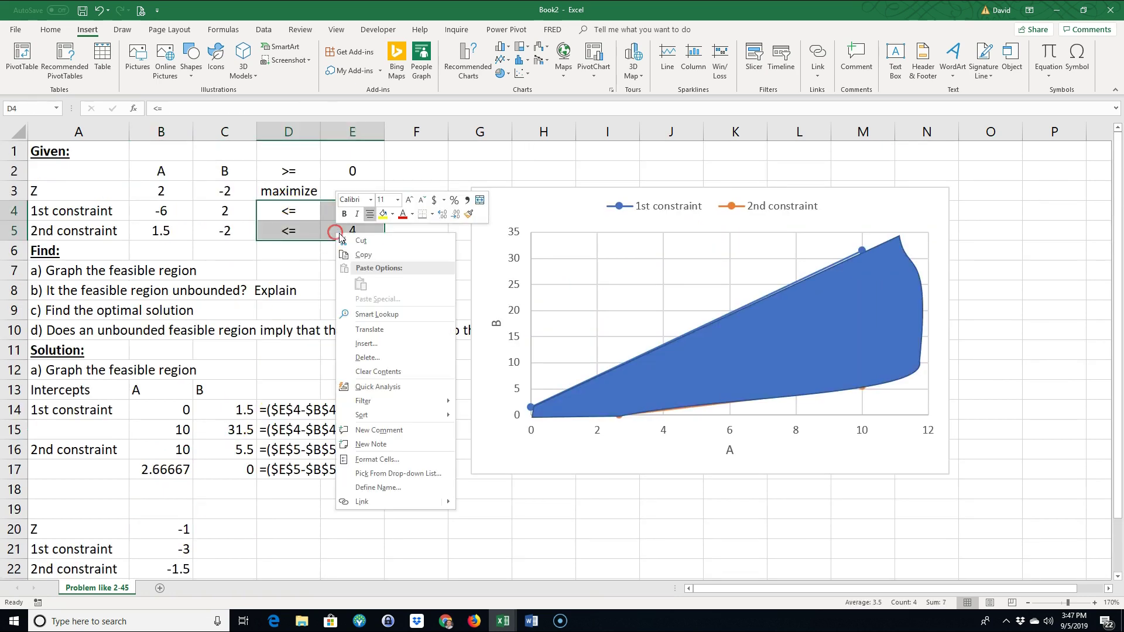
click(375, 256)
scroll(379, 261, down, 1)
click(242, 484)
right_click(242, 484)
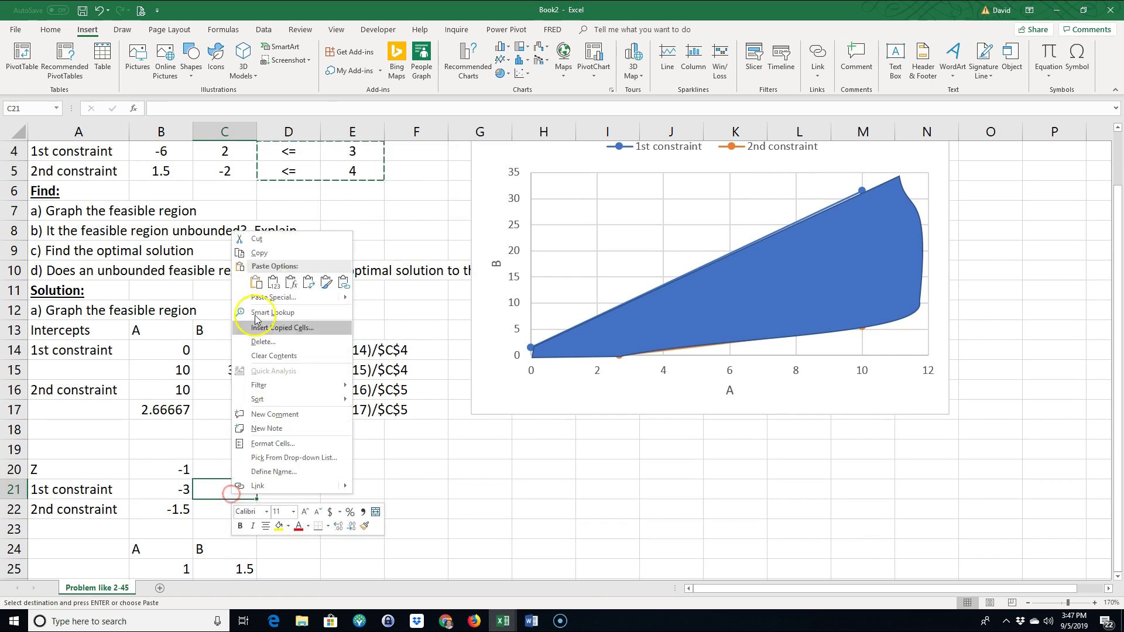
click(258, 279)
scroll(502, 571, up, 1)
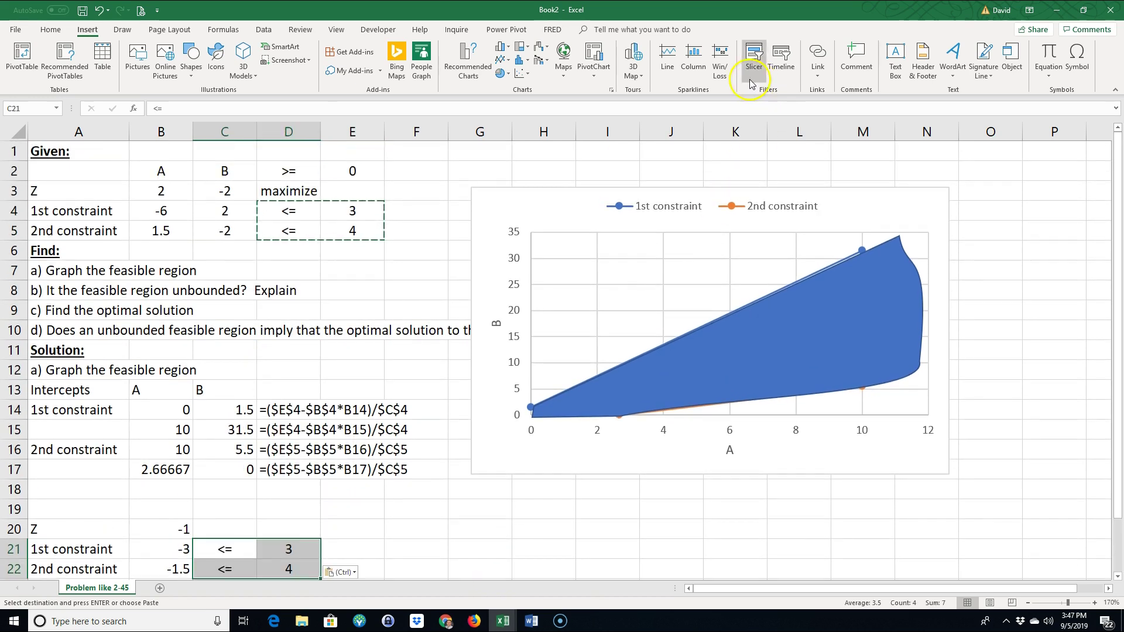
click(122, 29)
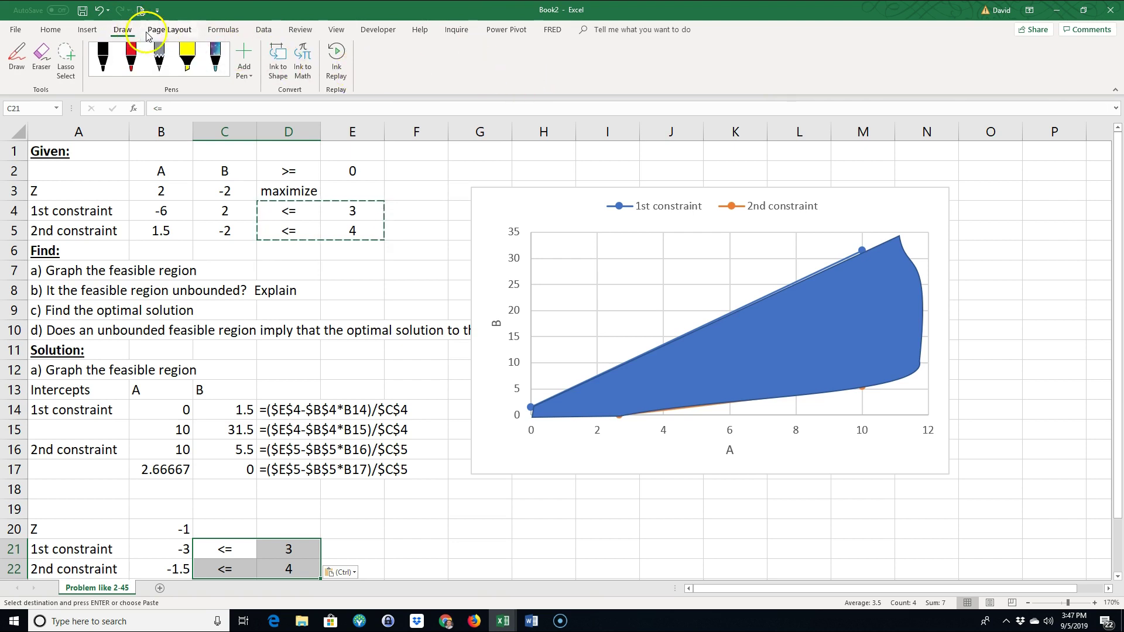
click(264, 30)
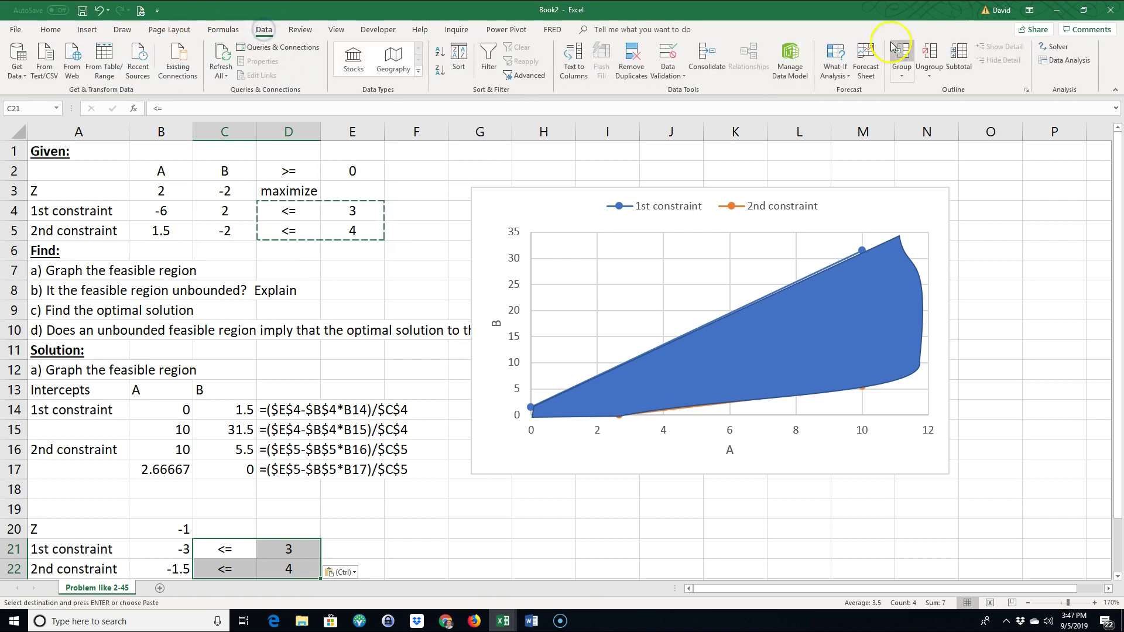
Set Solver's objective to Z in B20, with B25:C25 as the variable cells
click(1052, 47)
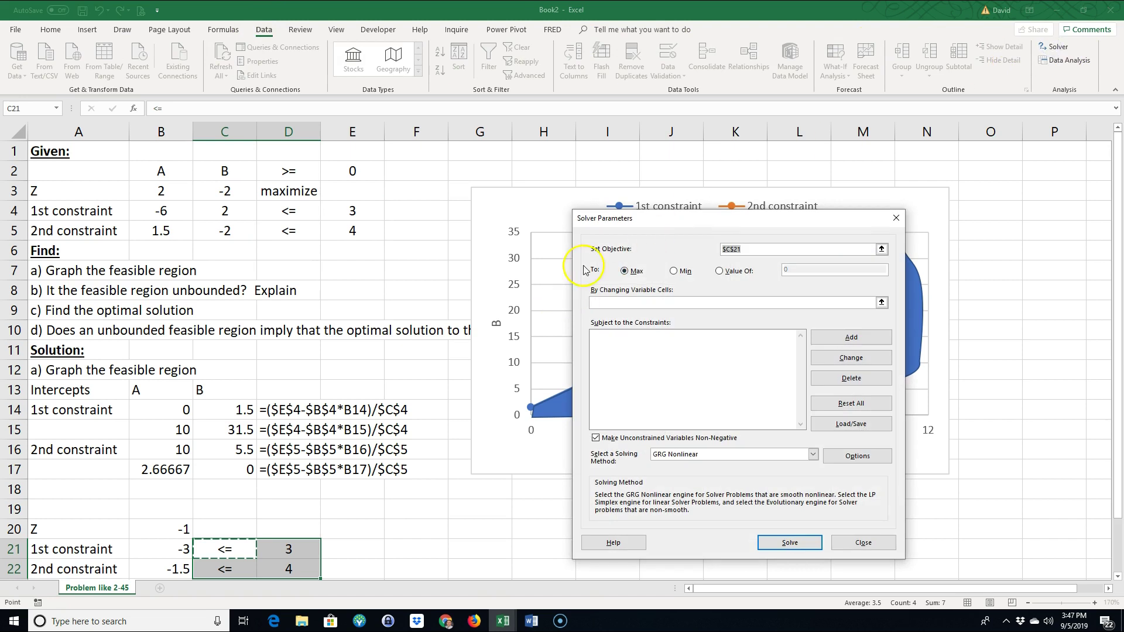
scroll(162, 420, down, 2)
click(160, 410)
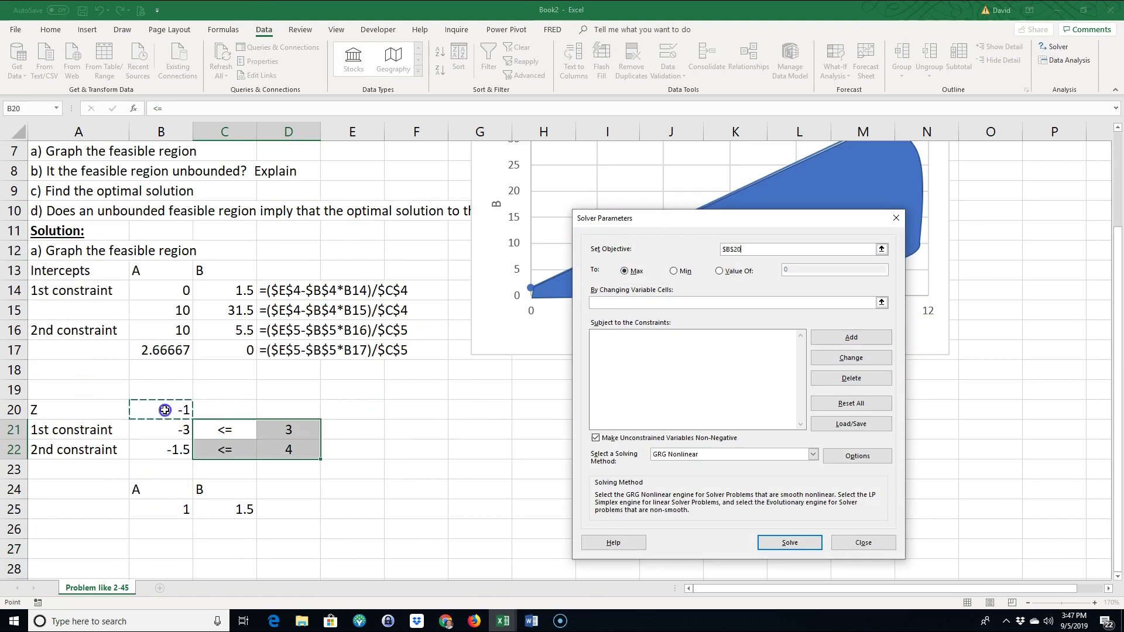
click(621, 302)
drag(176, 509, 211, 509)
Add Solver constraints B21 <= D21 and B22 <= D22
click(852, 338)
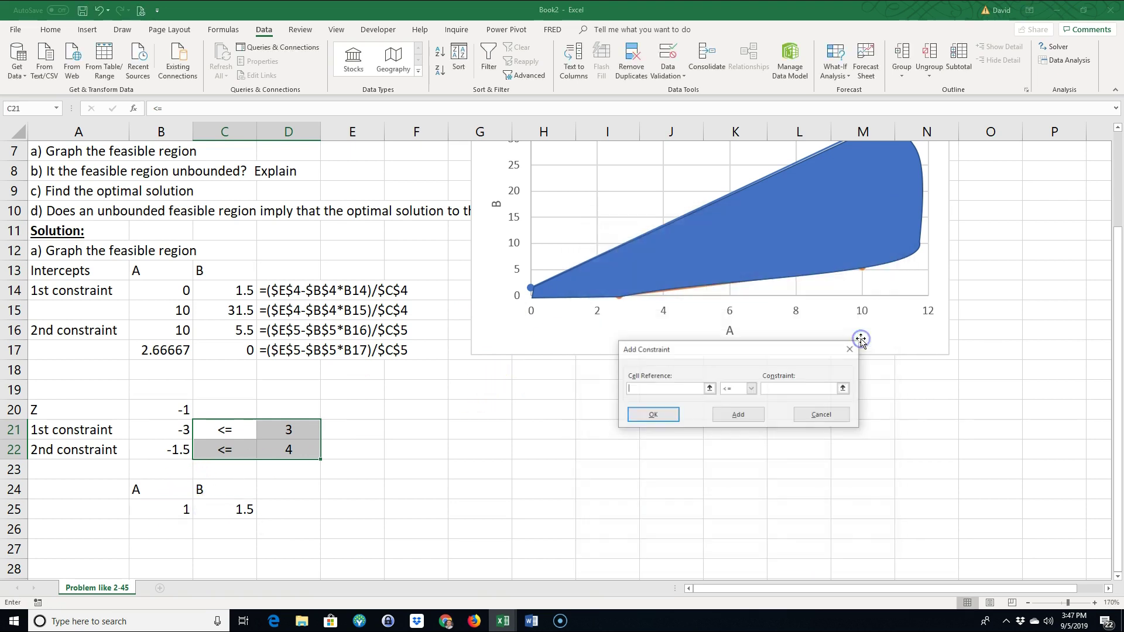
click(162, 432)
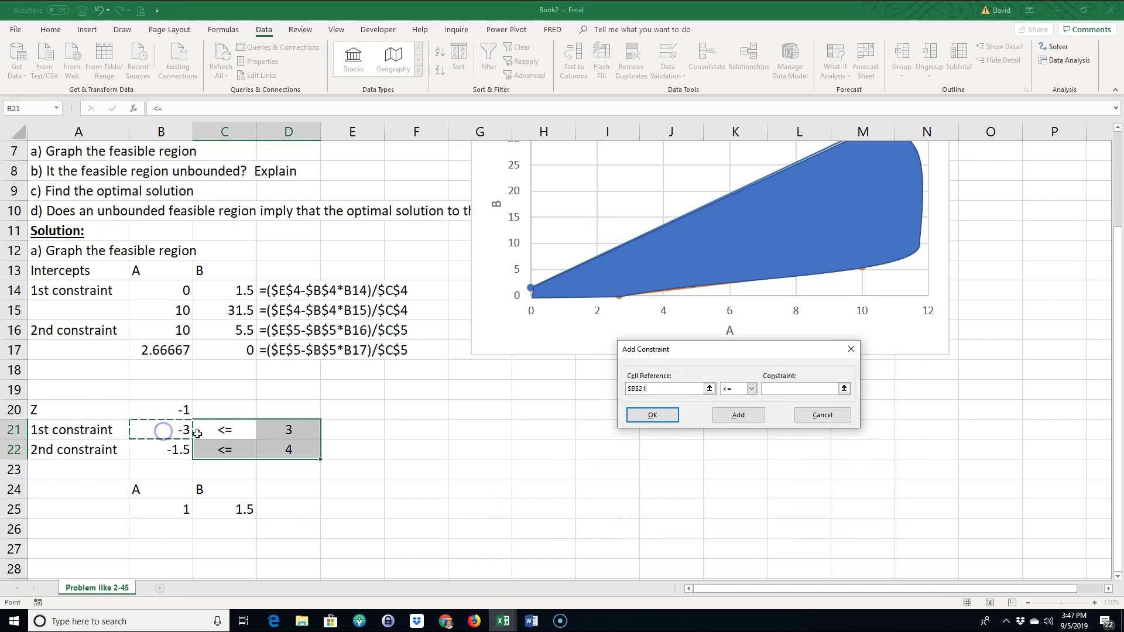
click(793, 390)
click(288, 432)
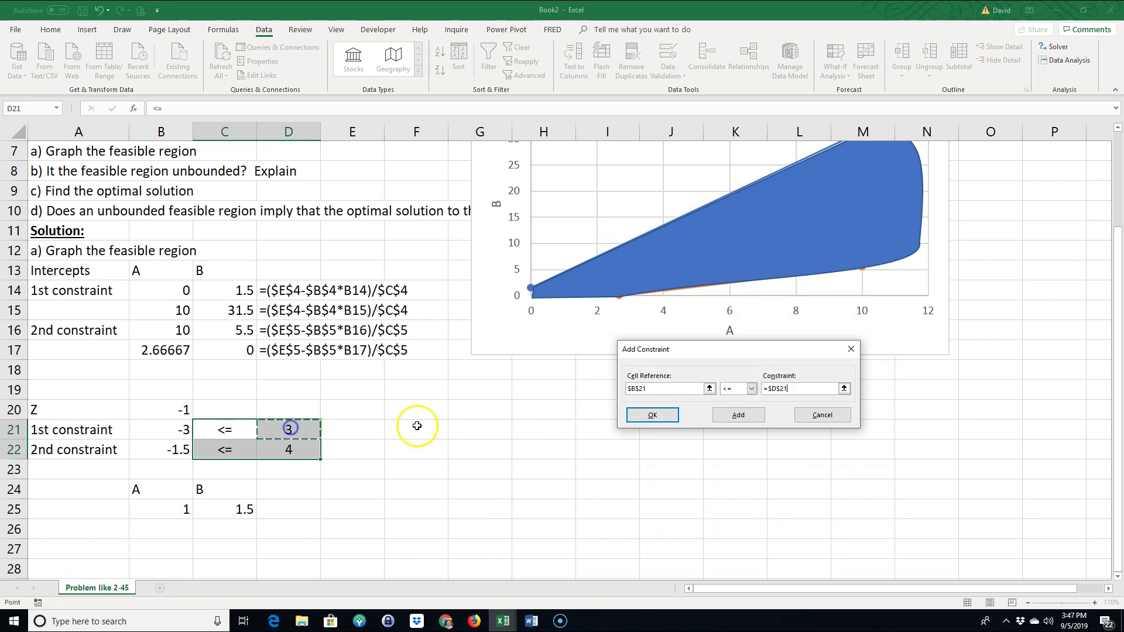
click(727, 417)
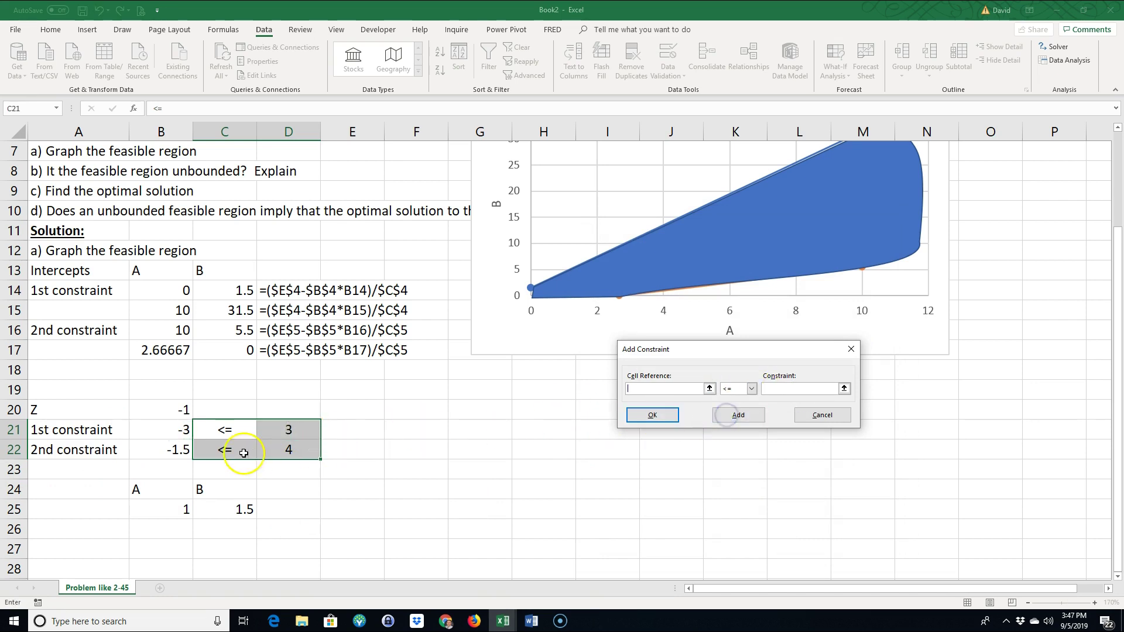
click(176, 449)
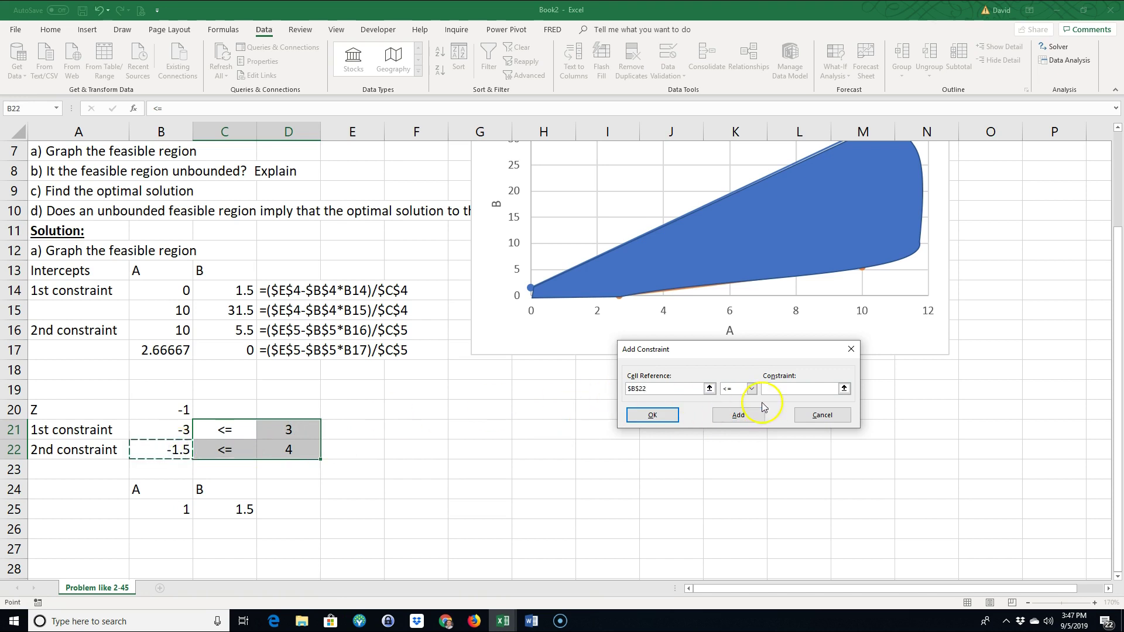
drag(777, 349, 547, 393)
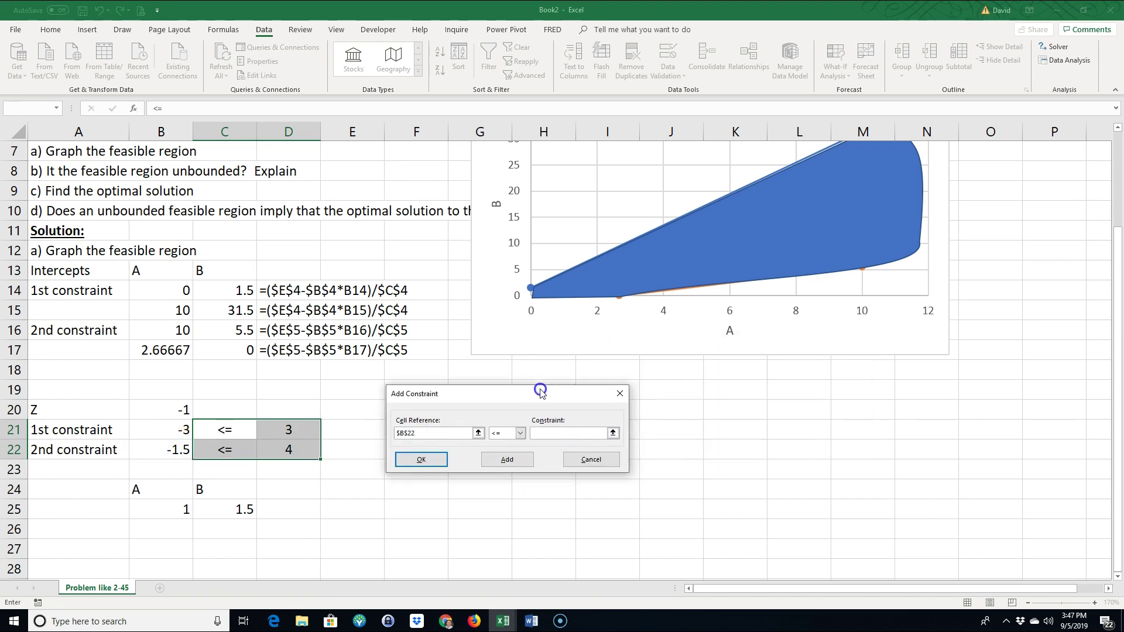
click(306, 449)
click(433, 460)
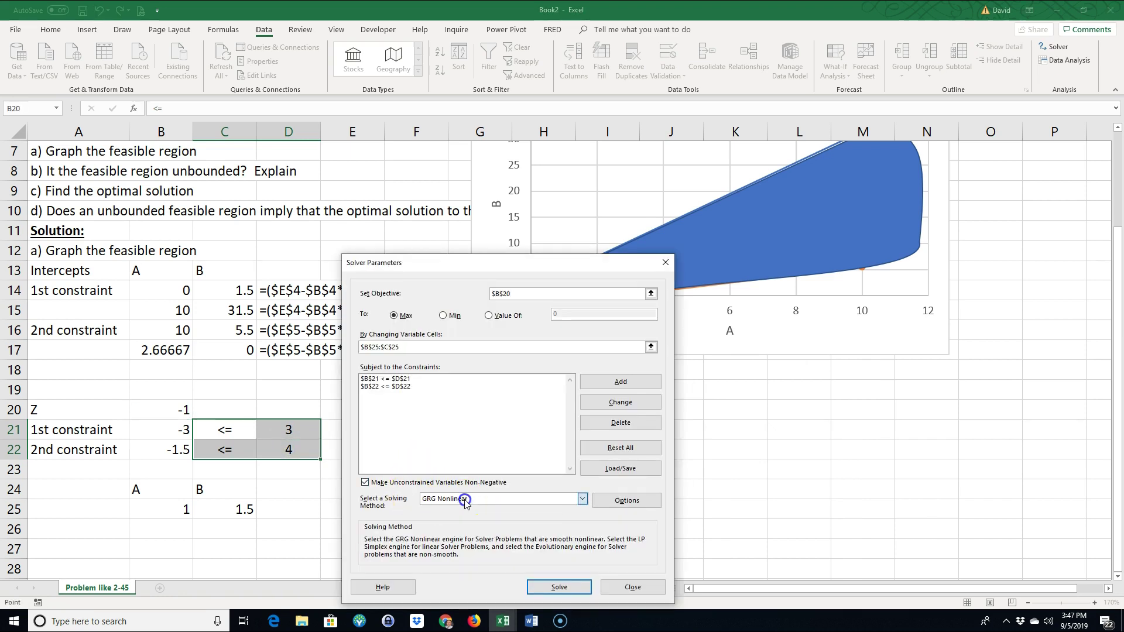
Choose the Simplex LP solving method and run Solver
click(459, 499)
click(449, 517)
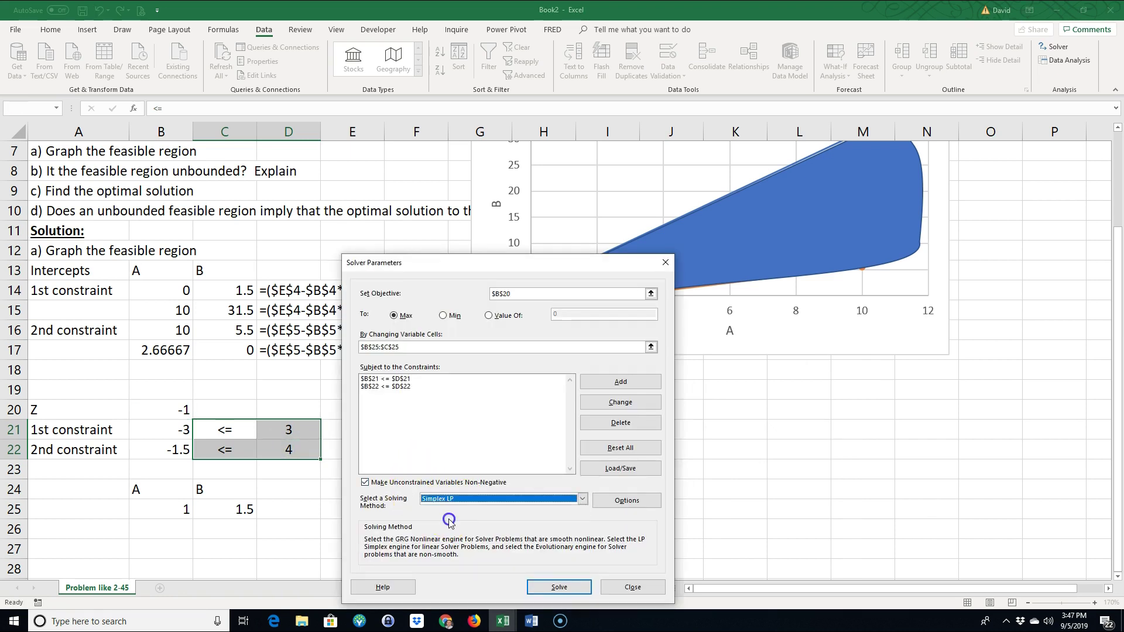
click(555, 587)
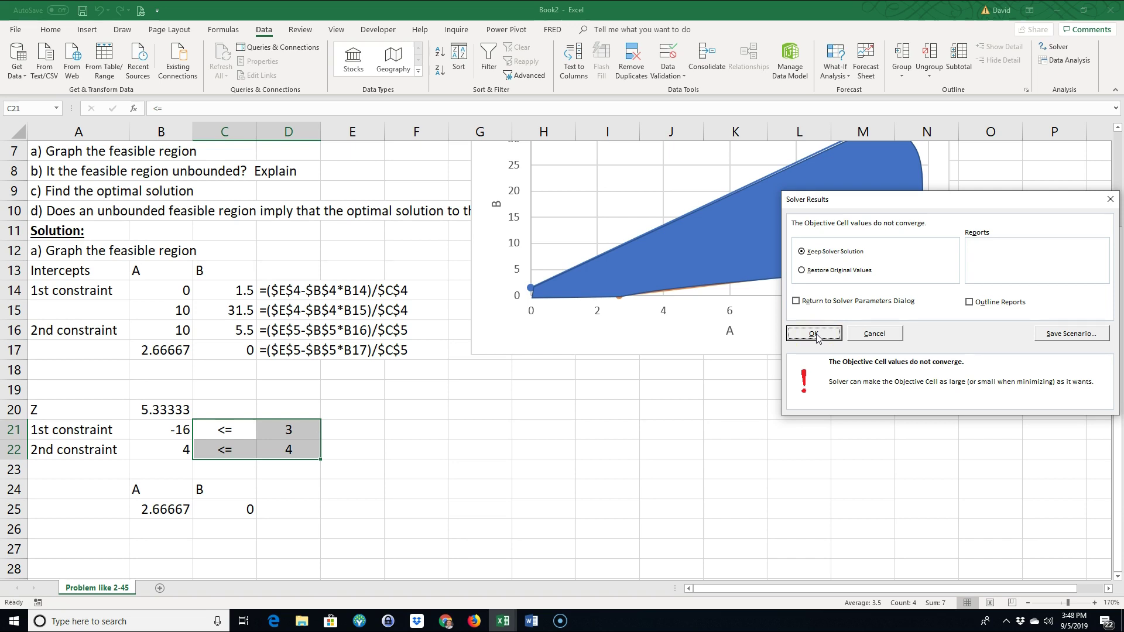
Keep Solver's solution of A=2.66667, B=0 and Z=5.33333
drag(936, 199, 679, 286)
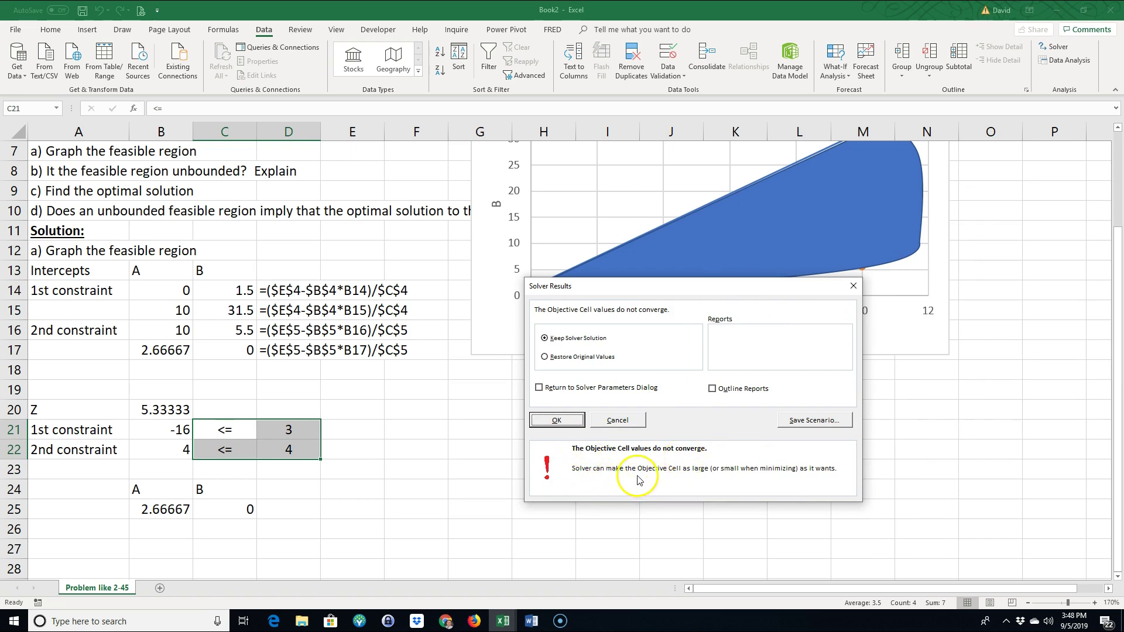
click(557, 420)
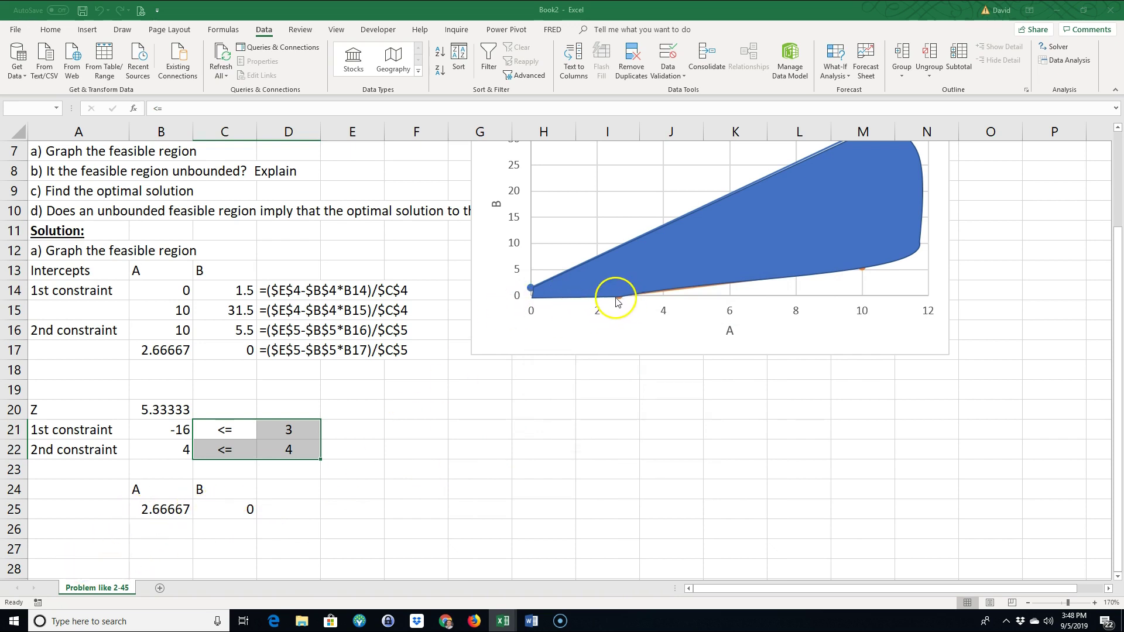
Fill the A and B result cells B24:C25 yellow
click(151, 489)
shift+click(224, 500)
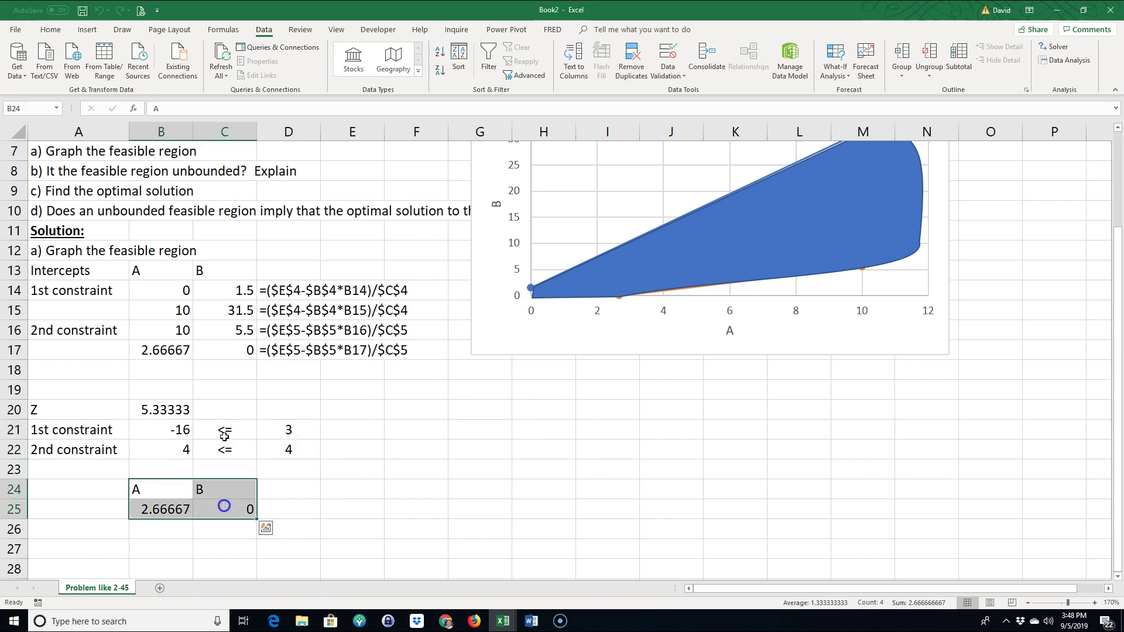
click(50, 30)
click(185, 71)
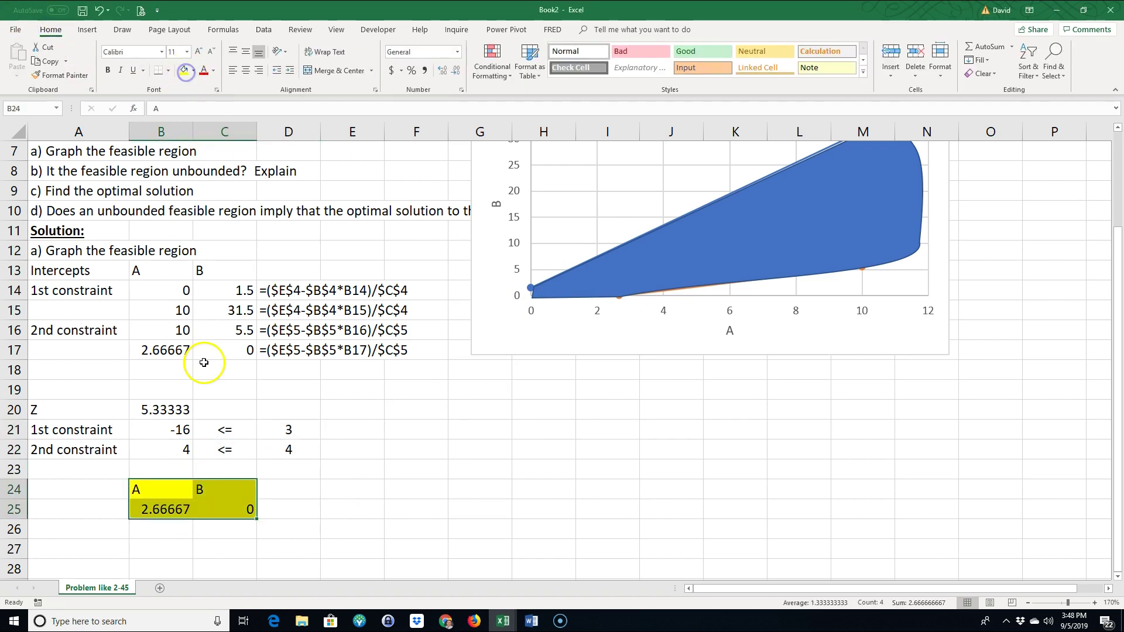
Fill the Z label and value in A20:B20 yellow
click(65, 412)
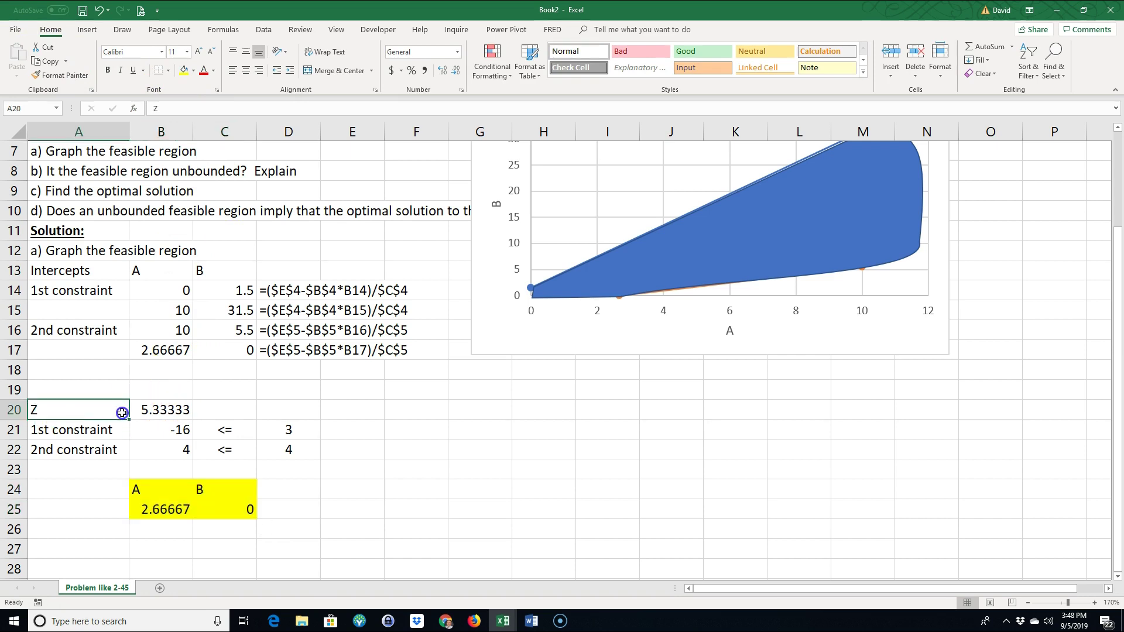
click(139, 410)
drag(94, 410, 139, 410)
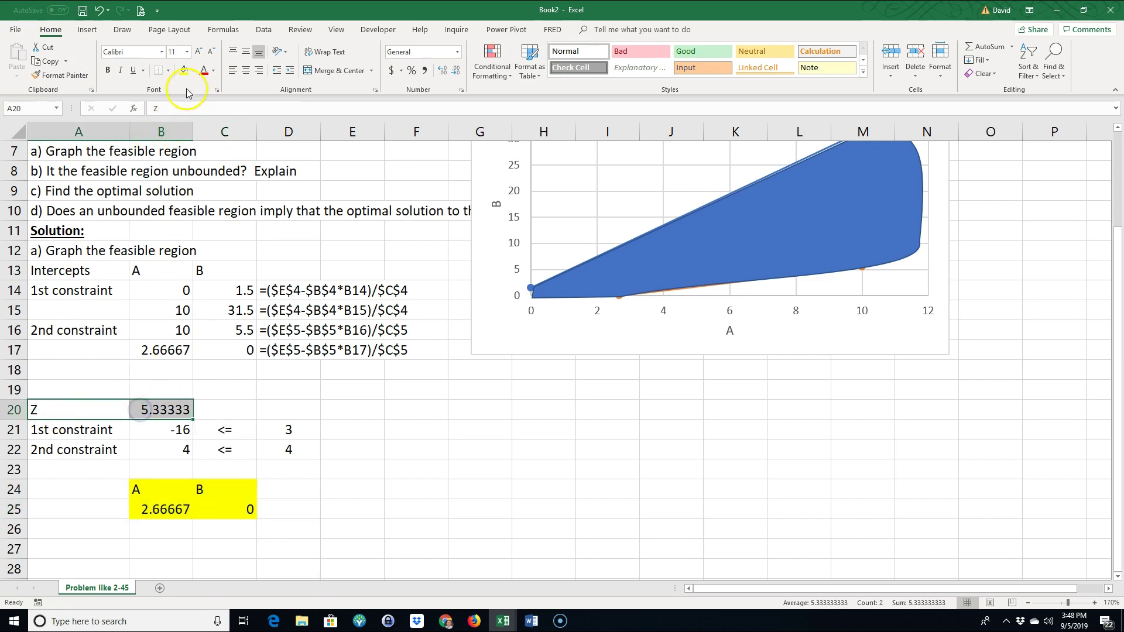
click(185, 71)
click(384, 486)
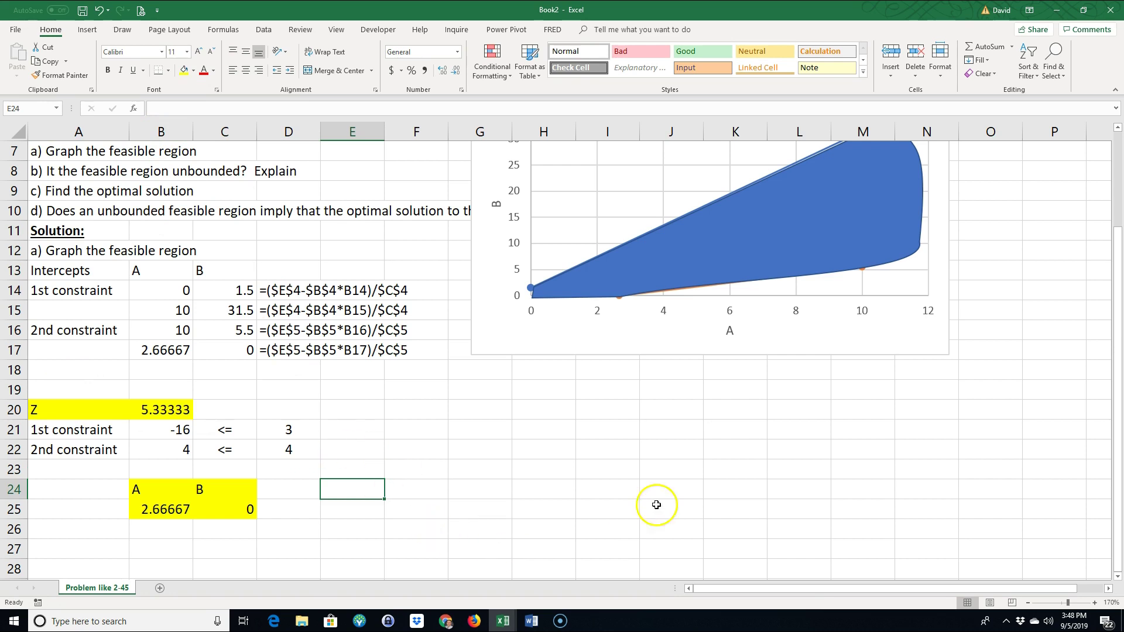
key(alt+Tab)
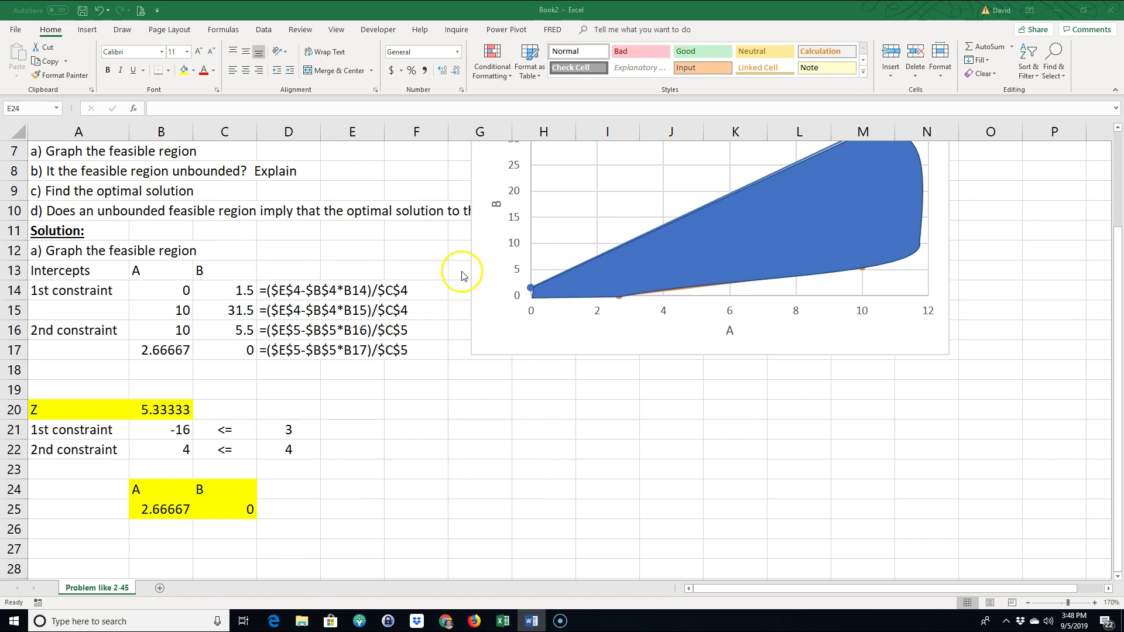
Move the chart down-right and set the blue feasible-region shape over its plot area
drag(507, 299, 563, 463)
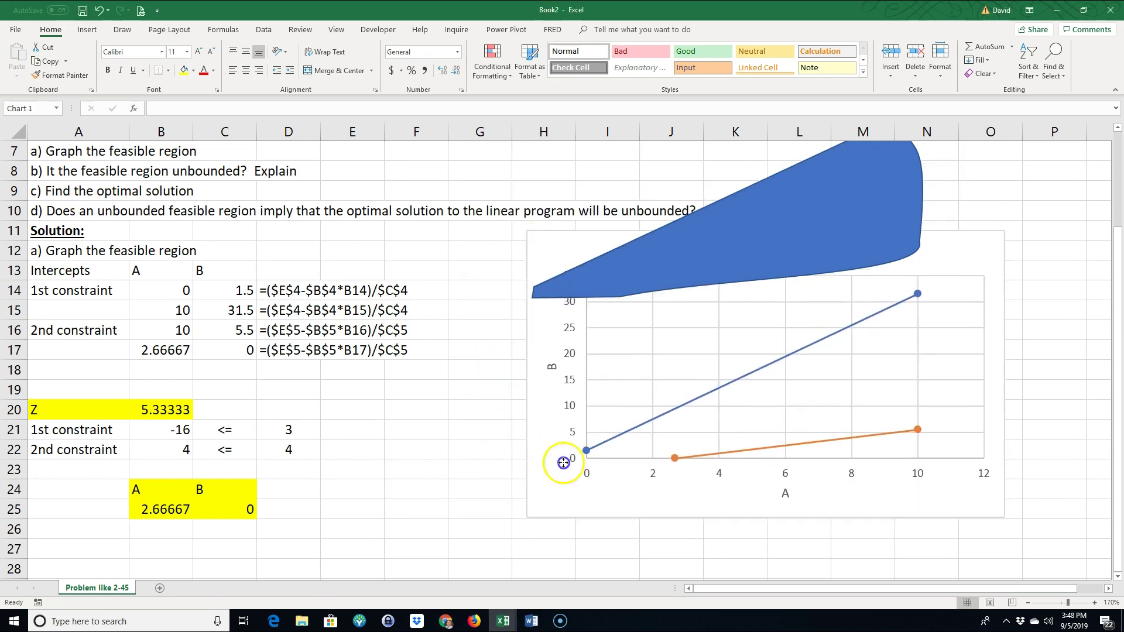
drag(785, 253, 844, 397)
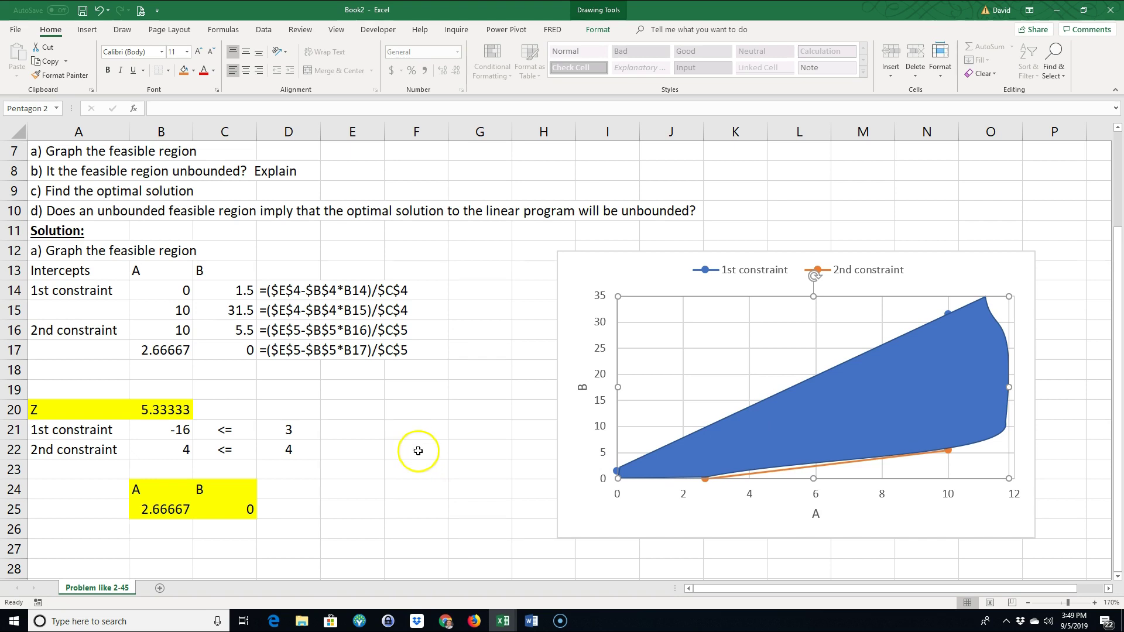
scroll(421, 452, up, 1)
scroll(423, 452, down, 1)
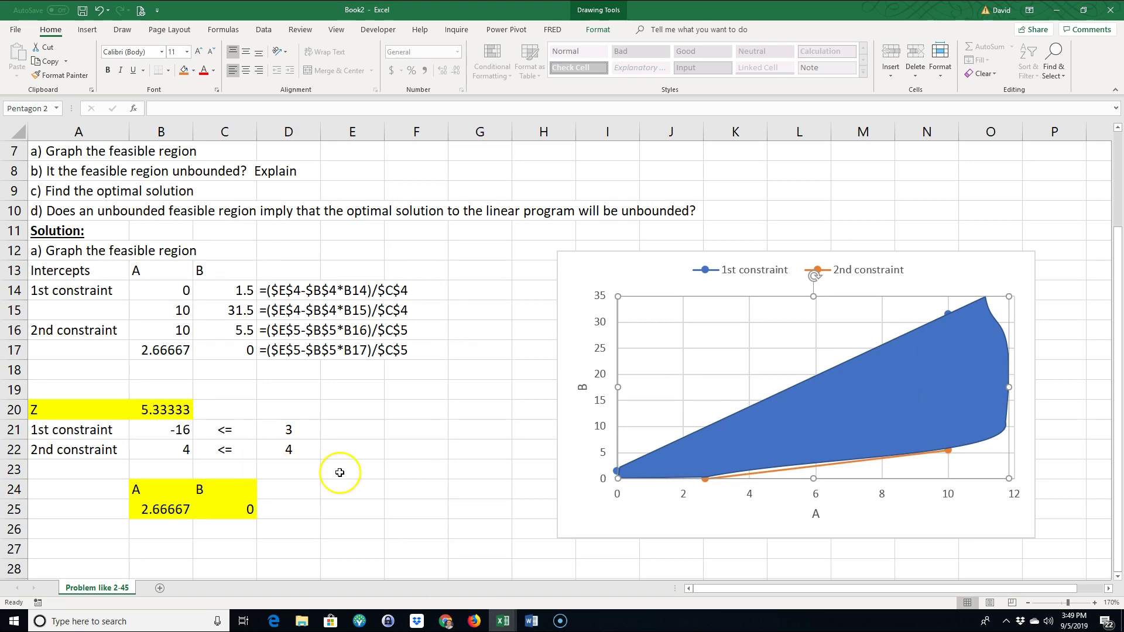
scroll(340, 473, up, 1)
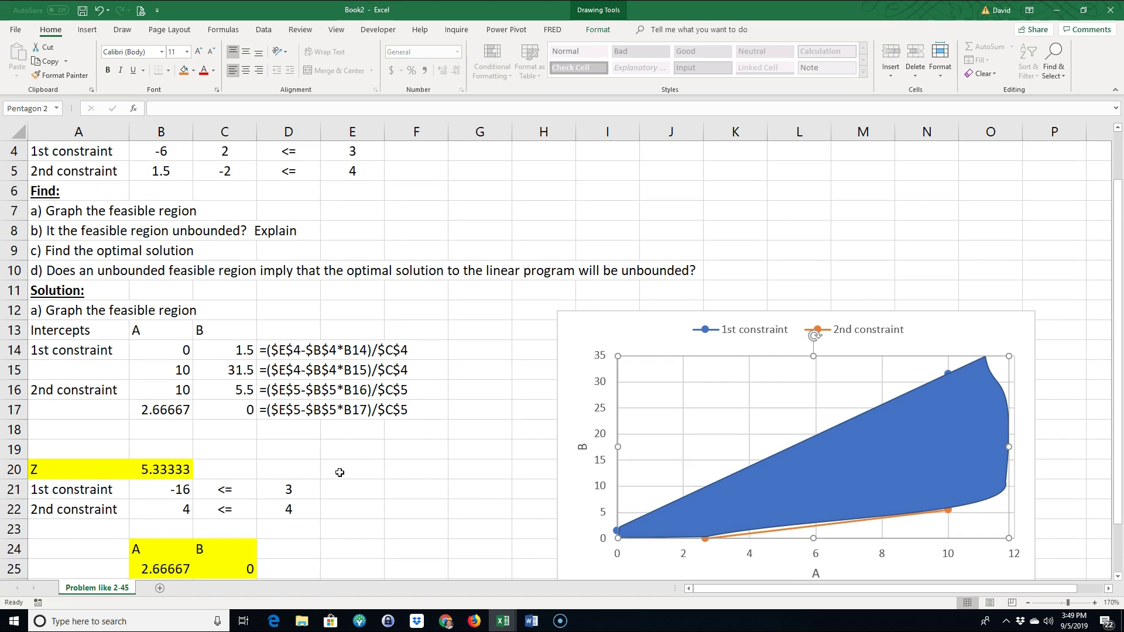
scroll(340, 472, down, 1)
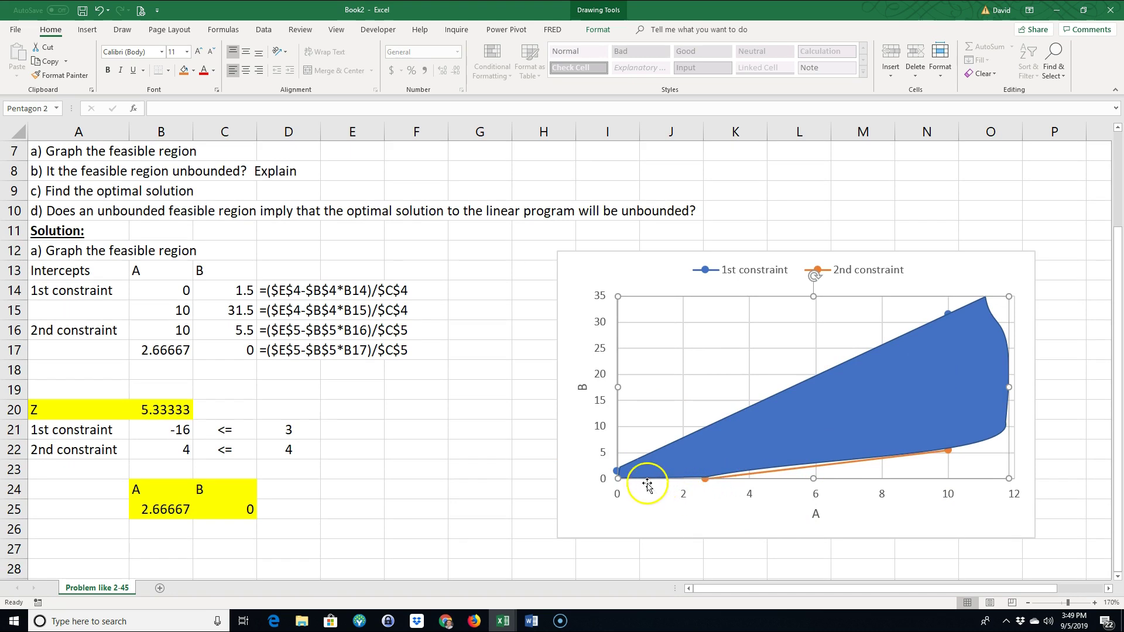
click(175, 493)
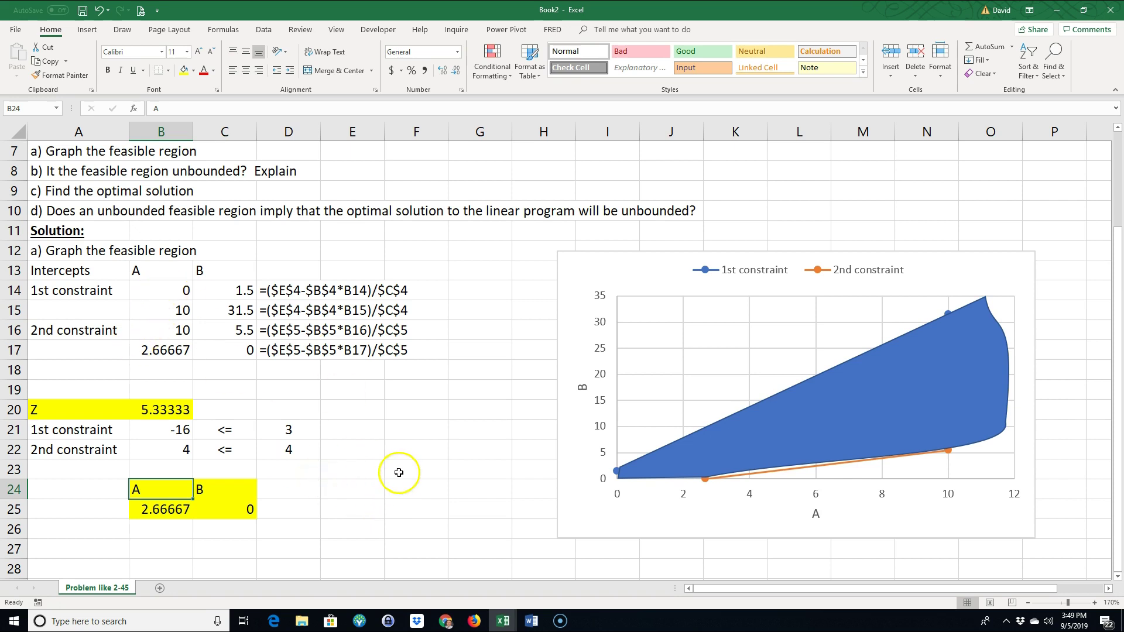
scroll(397, 471, up, 2)
scroll(397, 471, up, 1)
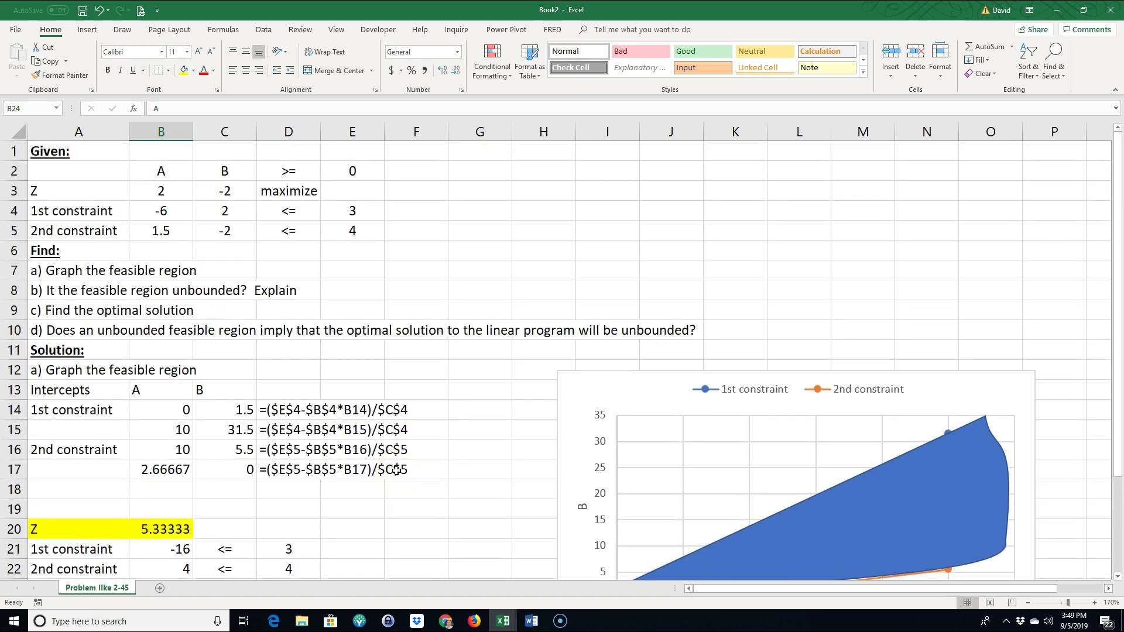
scroll(386, 460, down, 1)
scroll(381, 453, down, 1)
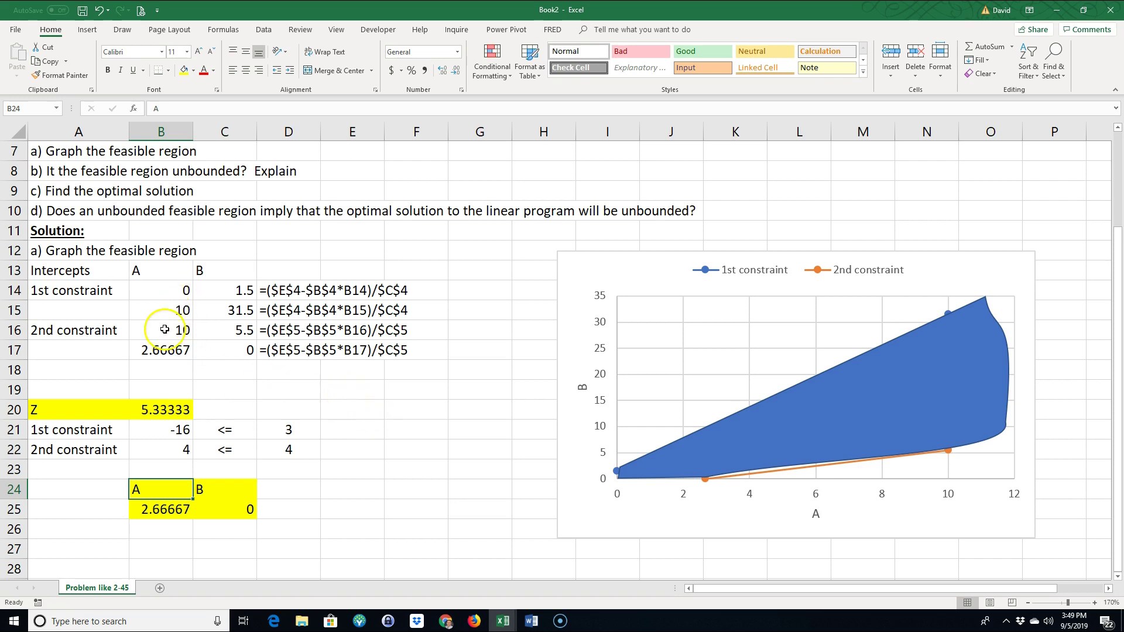
click(150, 411)
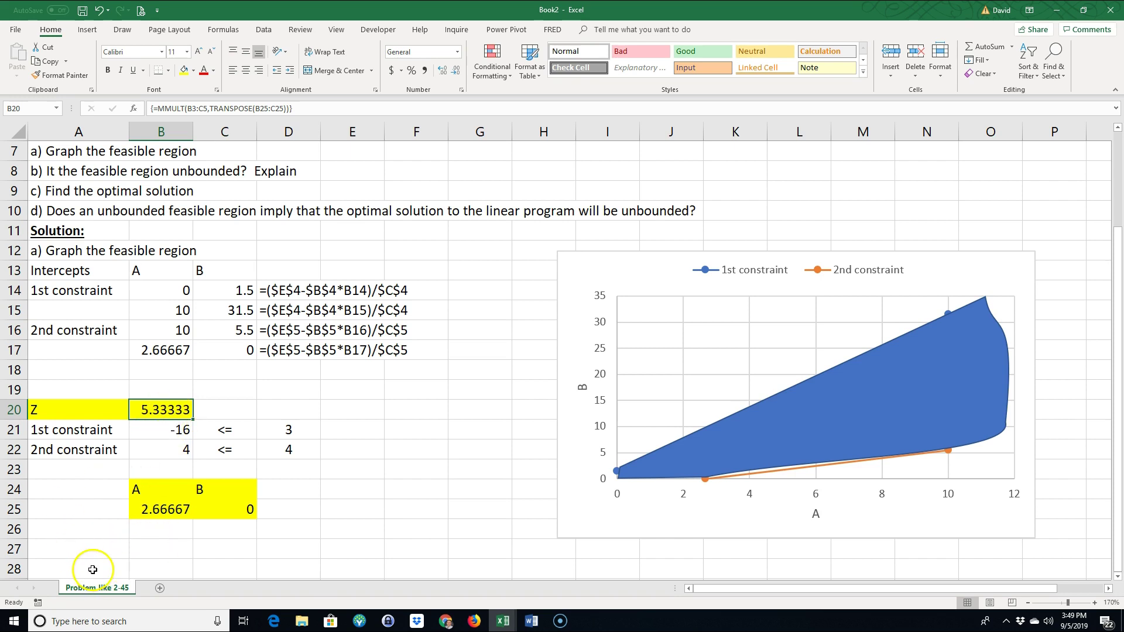
click(160, 430)
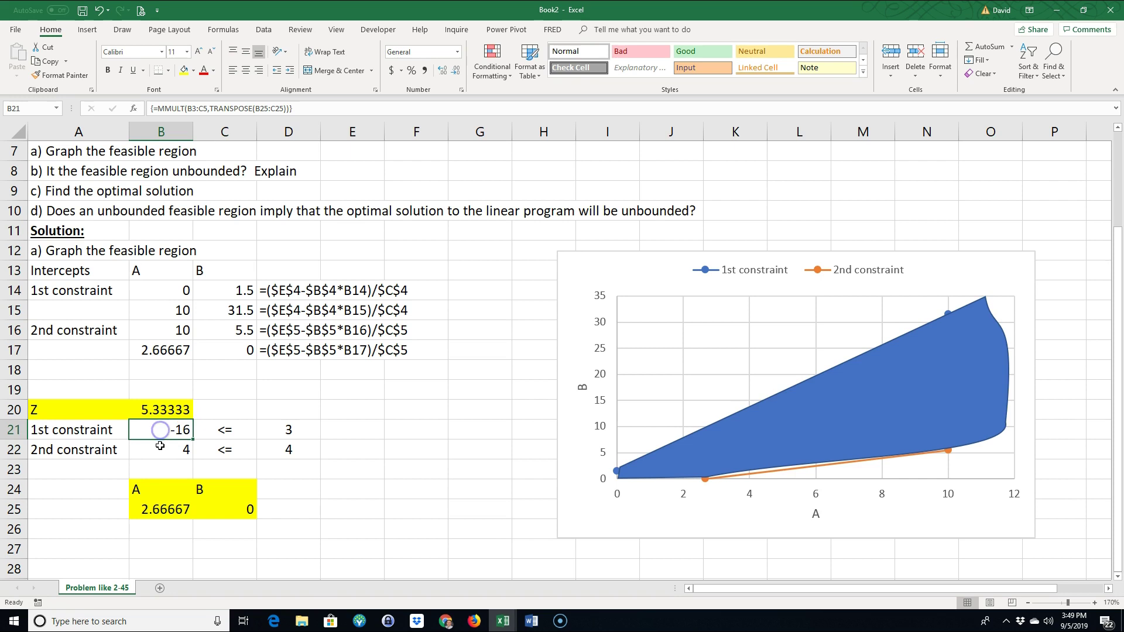
click(160, 446)
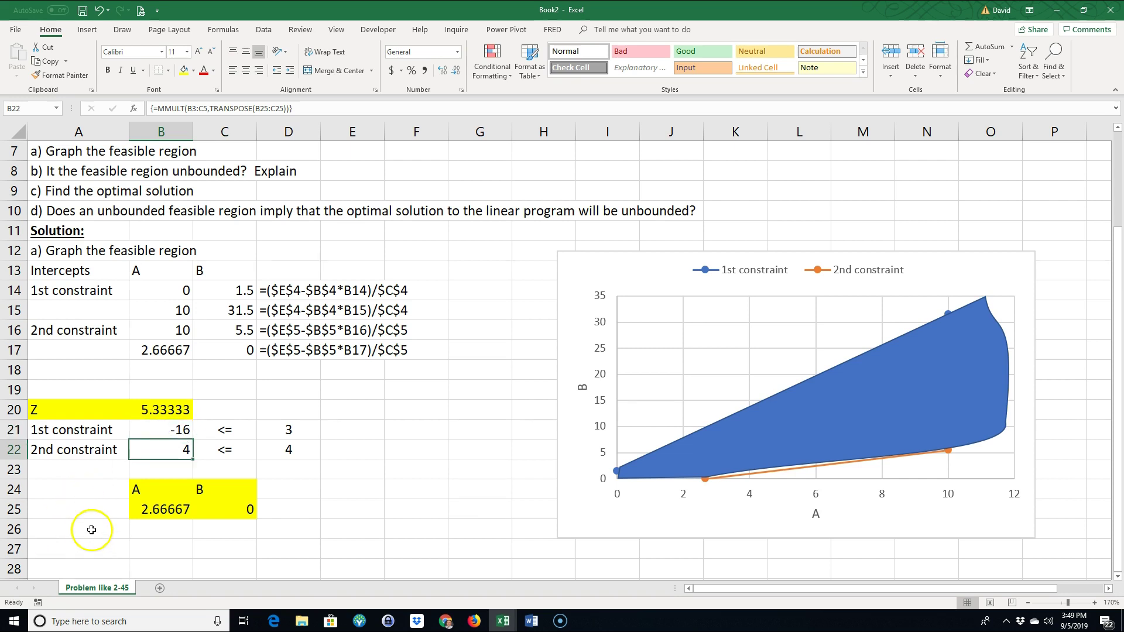
scroll(446, 492, up, 2)
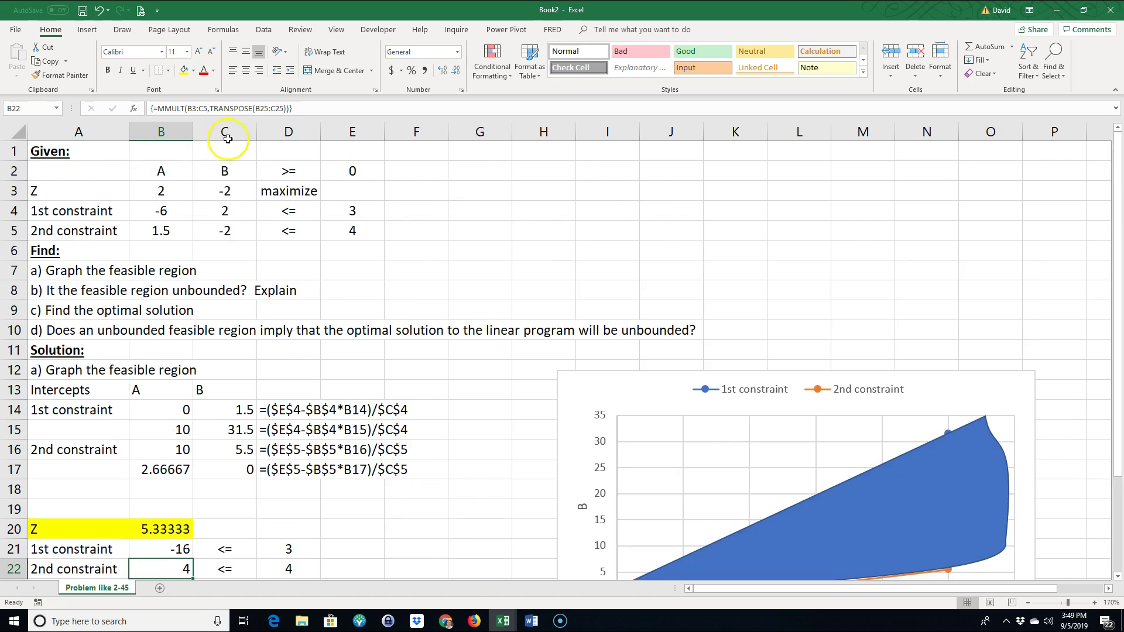